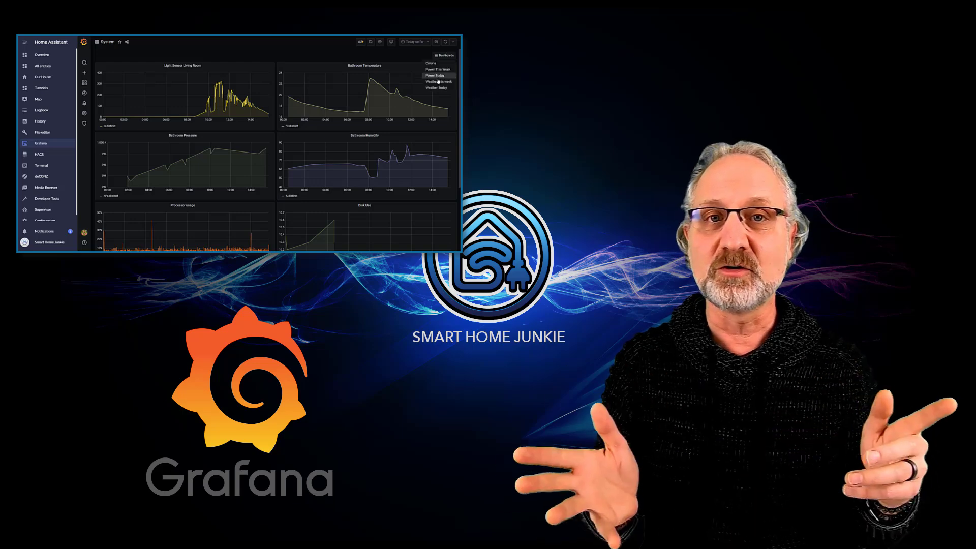
left_click(438, 82)
left_click(446, 56)
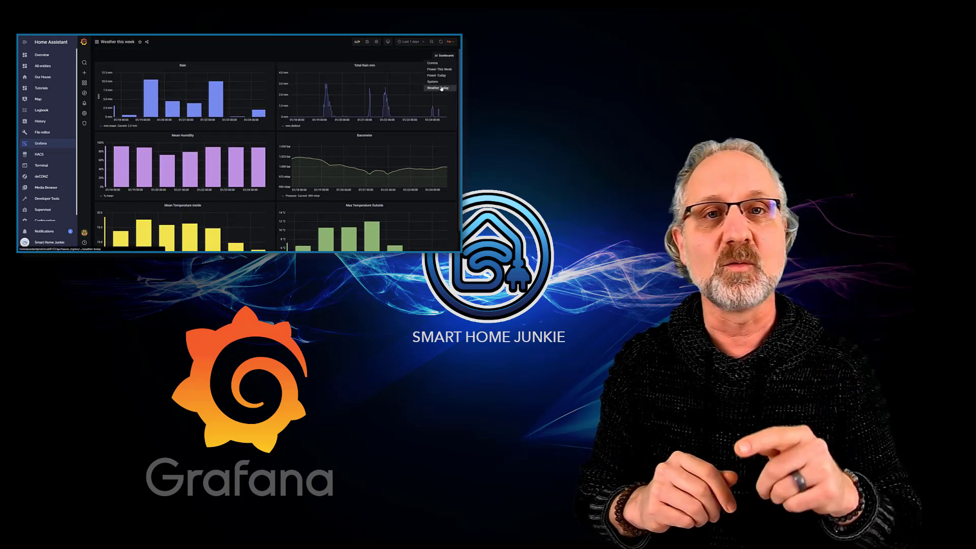
left_click(433, 63)
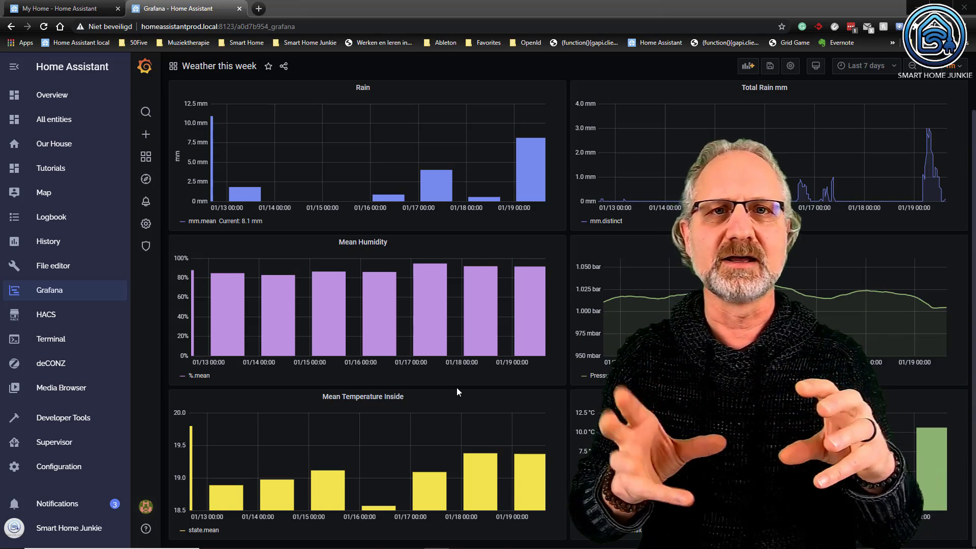
Search the Supervisor add-on store of the My Home instance for "influx" and install the InfluxDB community add-on.
left_click(95, 9)
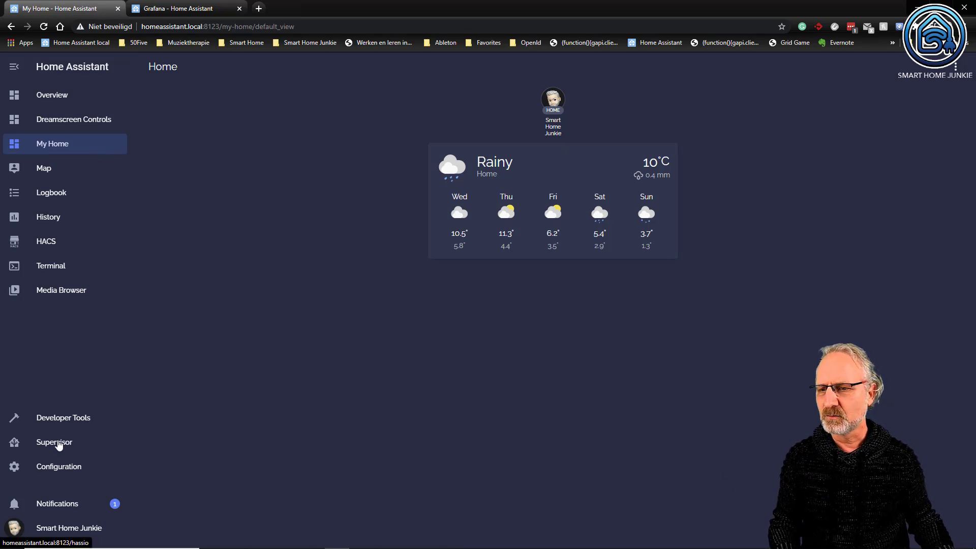
left_click(58, 442)
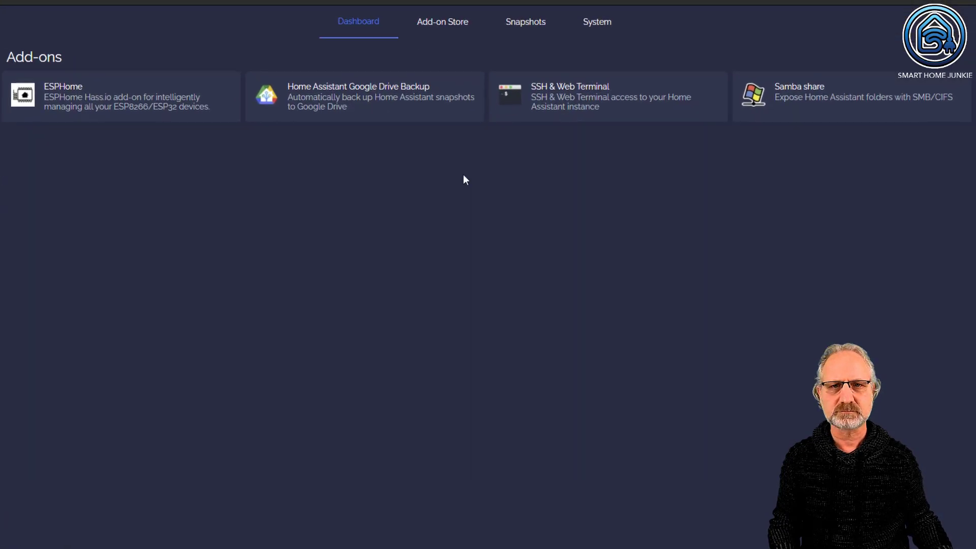
left_click(500, 50)
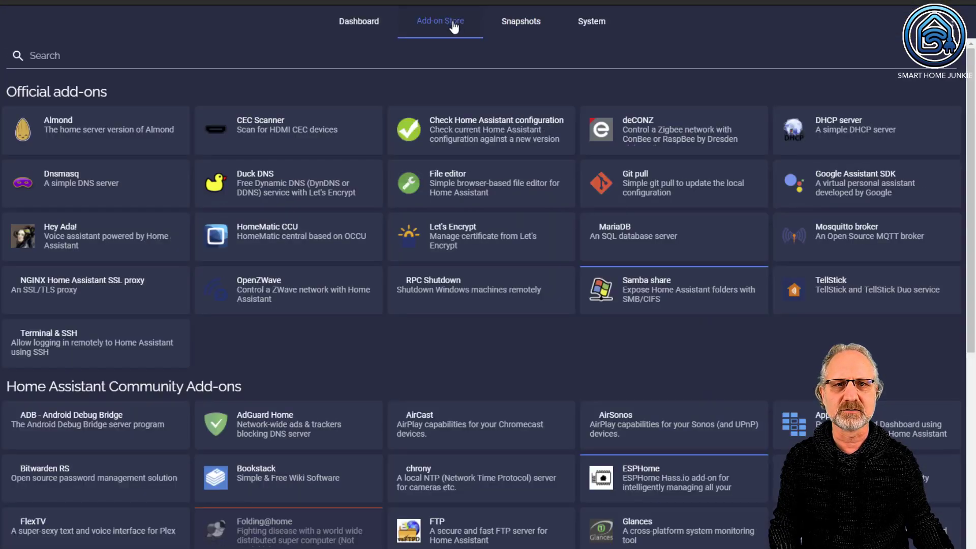
left_click(122, 56)
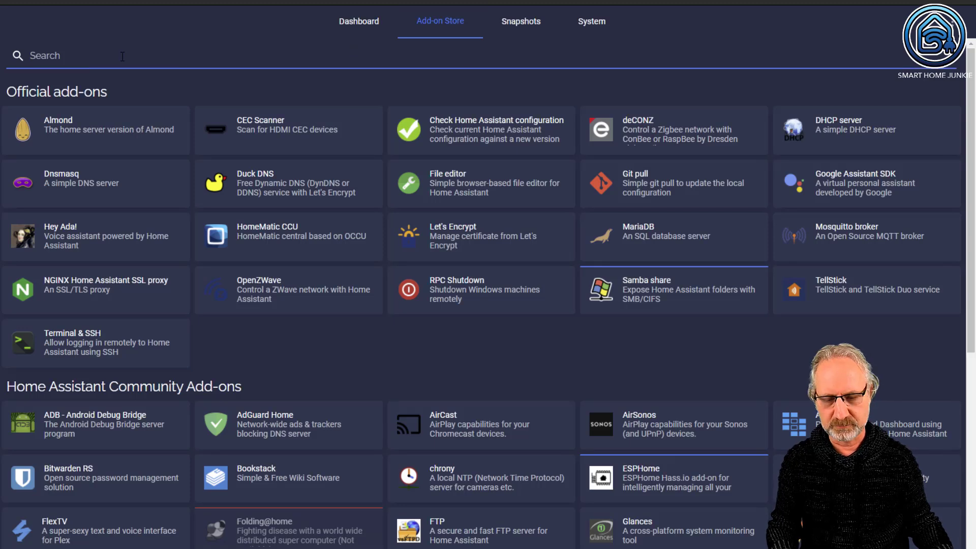
type("influx")
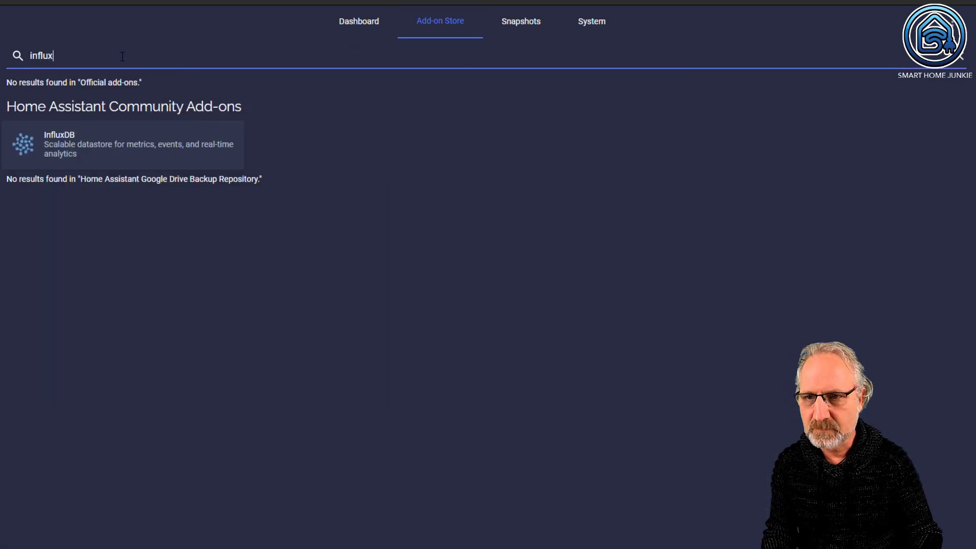
left_click(101, 146)
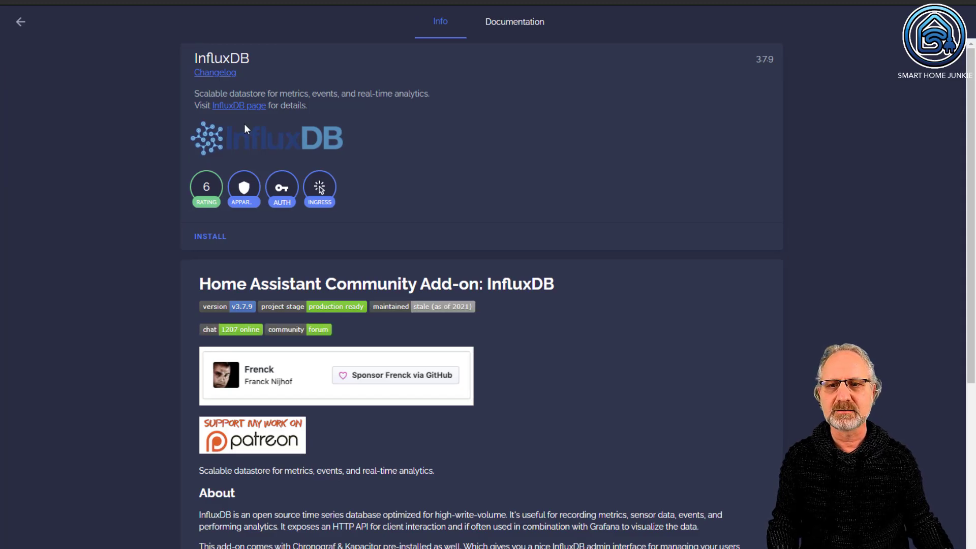
left_click(216, 244)
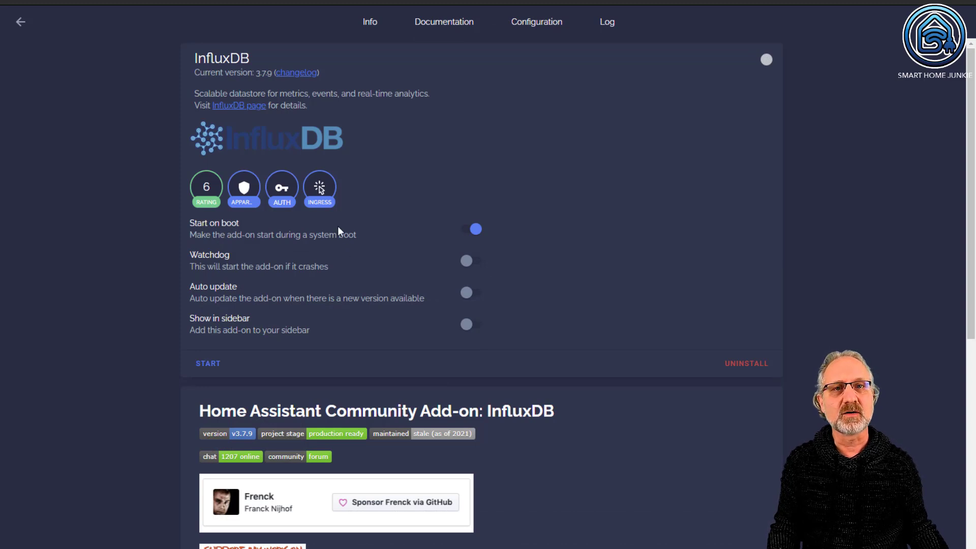
Start the InfluxDB add-on and refresh its log to follow the startup process.
left_click(215, 365)
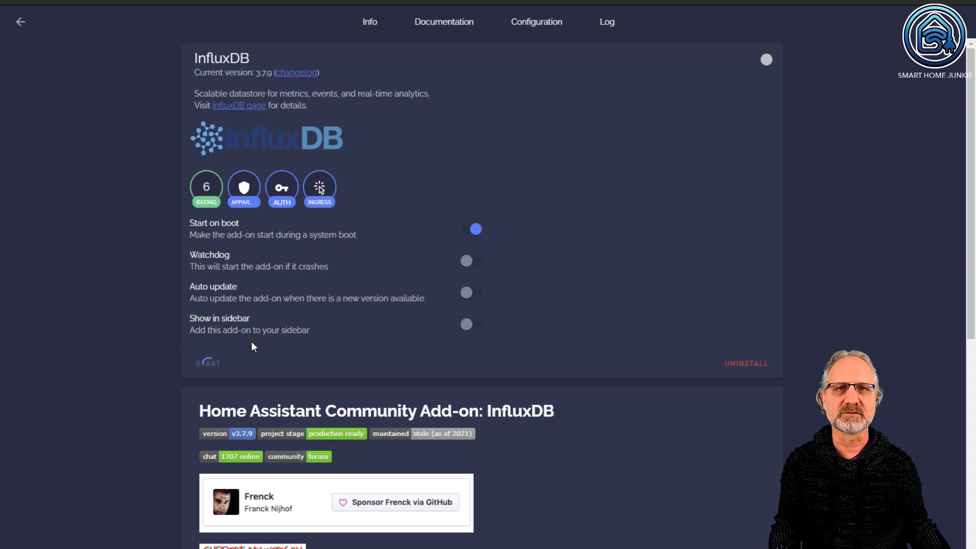
left_click(615, 24)
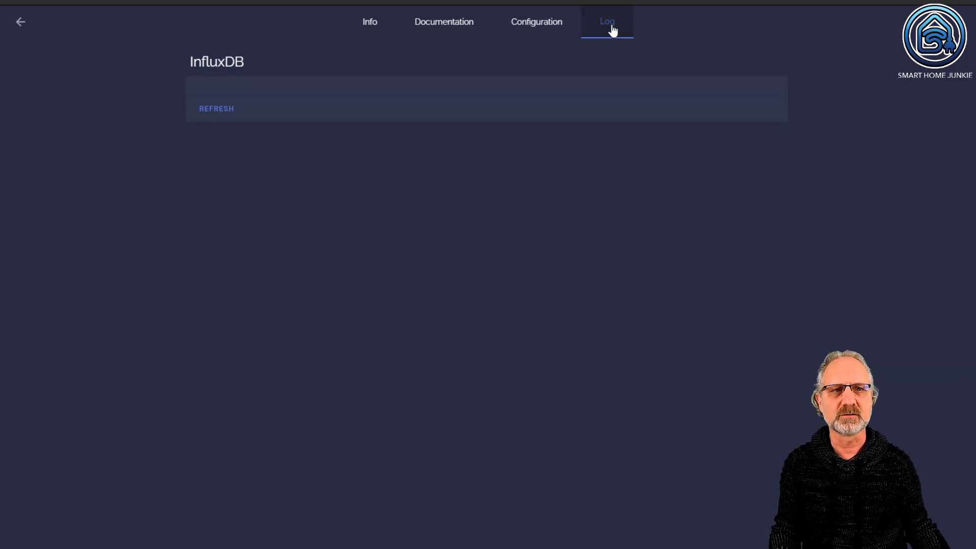
left_click(233, 111)
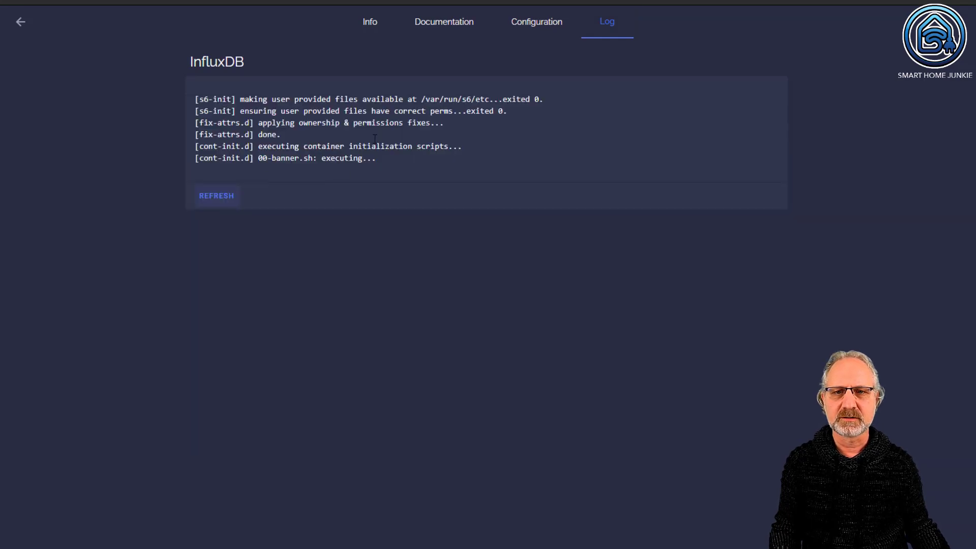
left_click(225, 202)
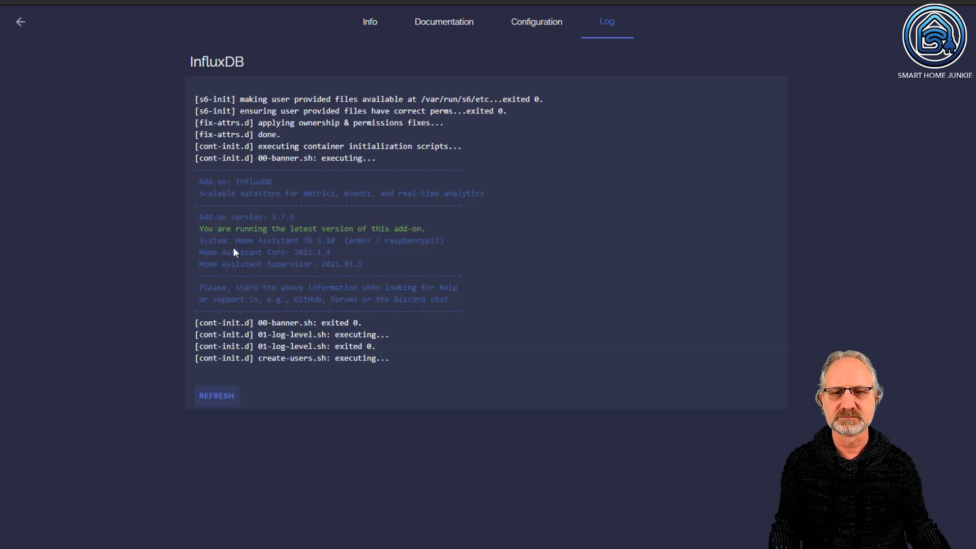
left_click(222, 392)
scroll(307, 546, "down", 5)
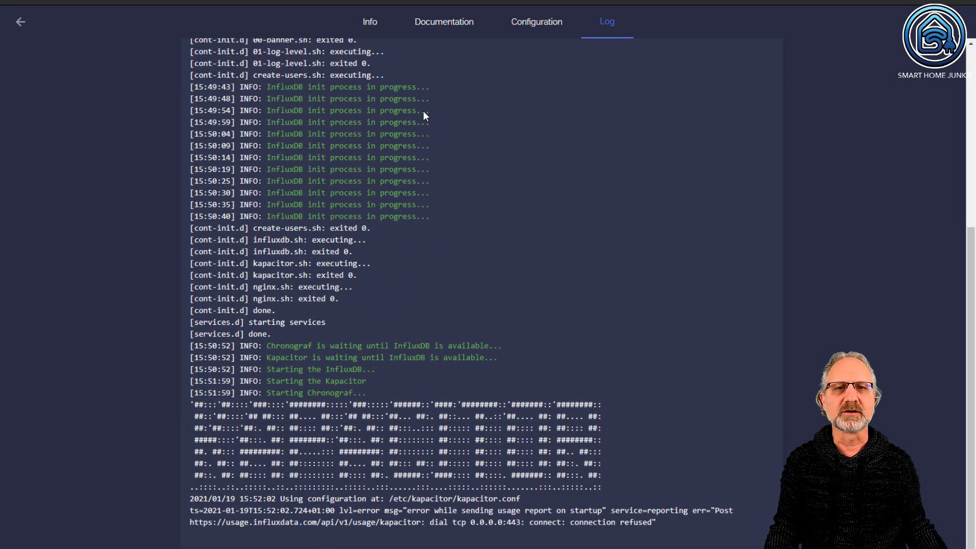
Enable Show in sidebar for the InfluxDB add-on.
left_click(371, 23)
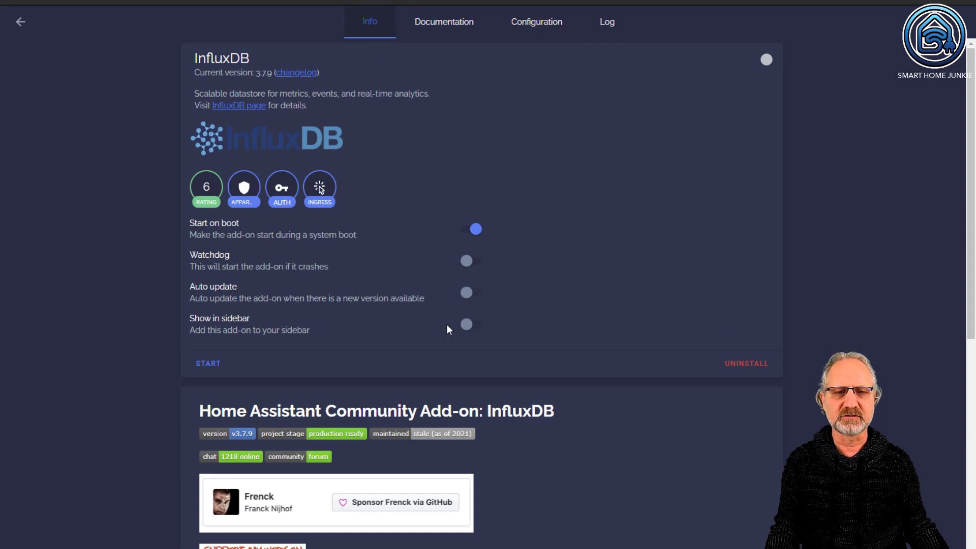
left_click(466, 325)
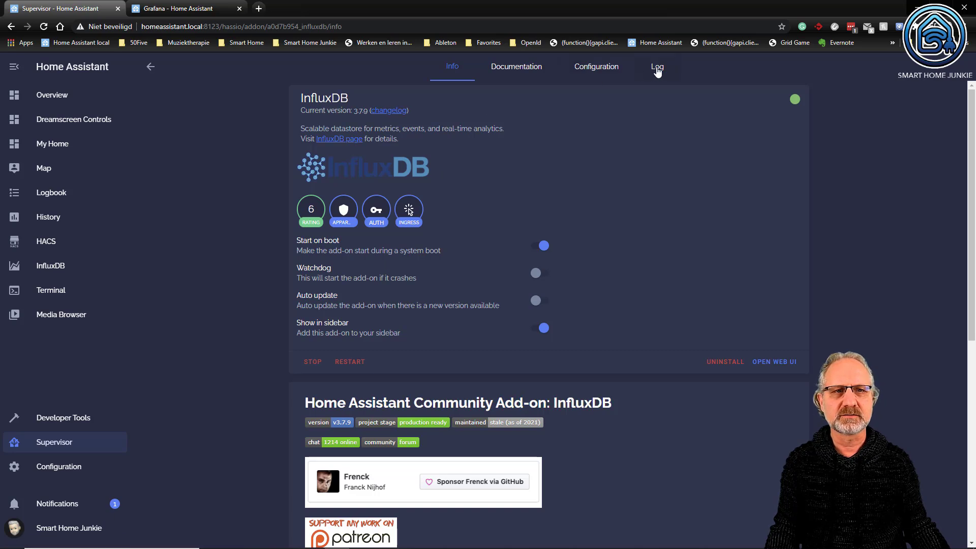
Refresh the end of the InfluxDB log and try to open the InfluxDB web interface.
left_click(657, 68)
scroll(598, 314, "down", 5)
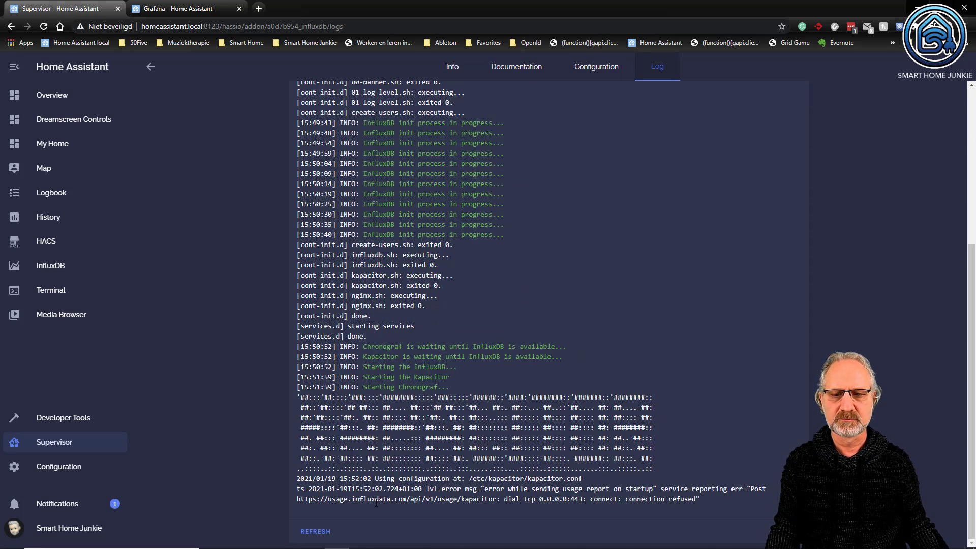
left_click(315, 531)
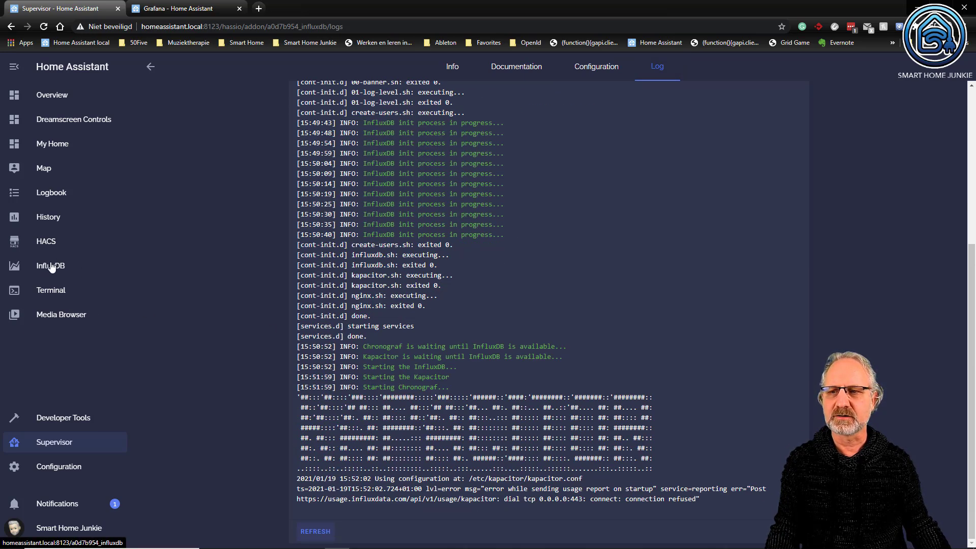
left_click(51, 268)
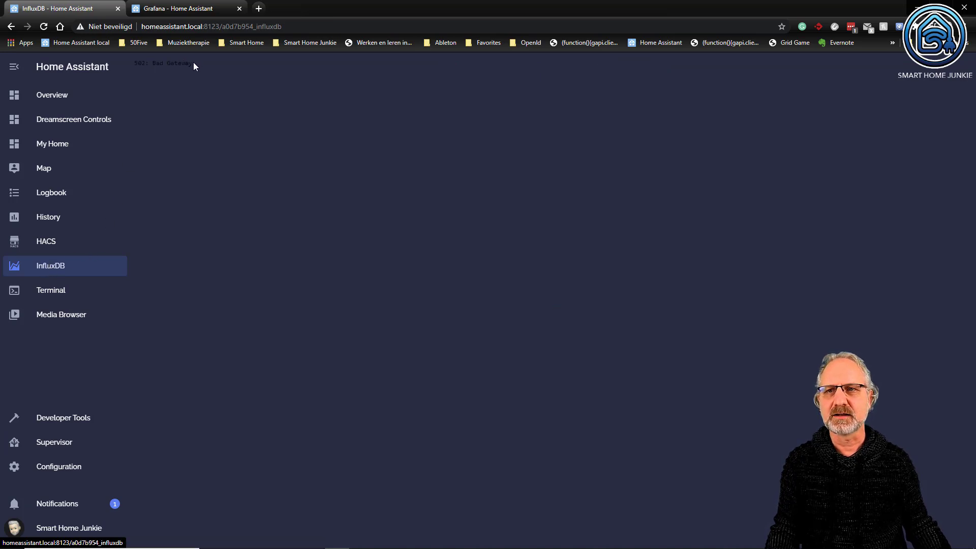
left_click_drag(193, 62, 150, 63)
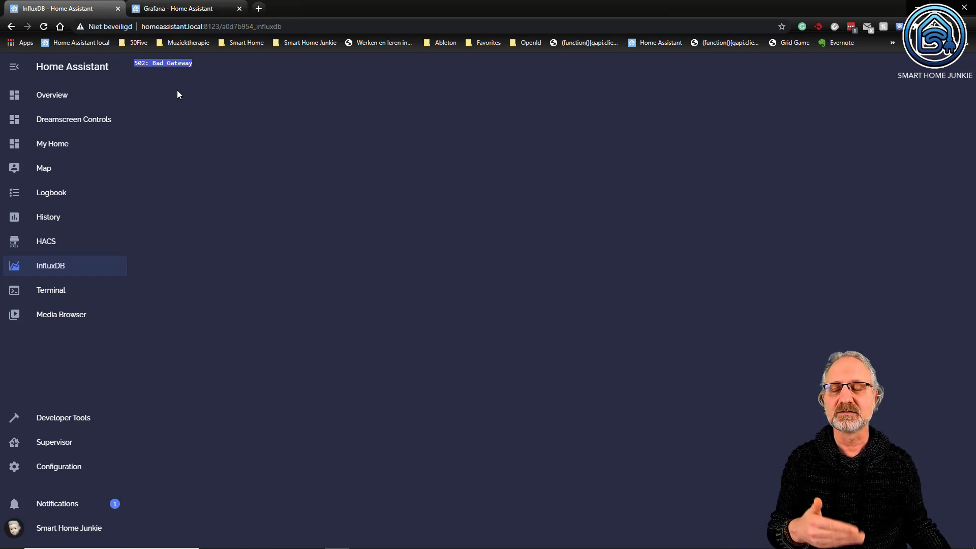
Return to the InfluxDB add-on in Supervisor and check the latest startup entries in its log.
left_click(55, 445)
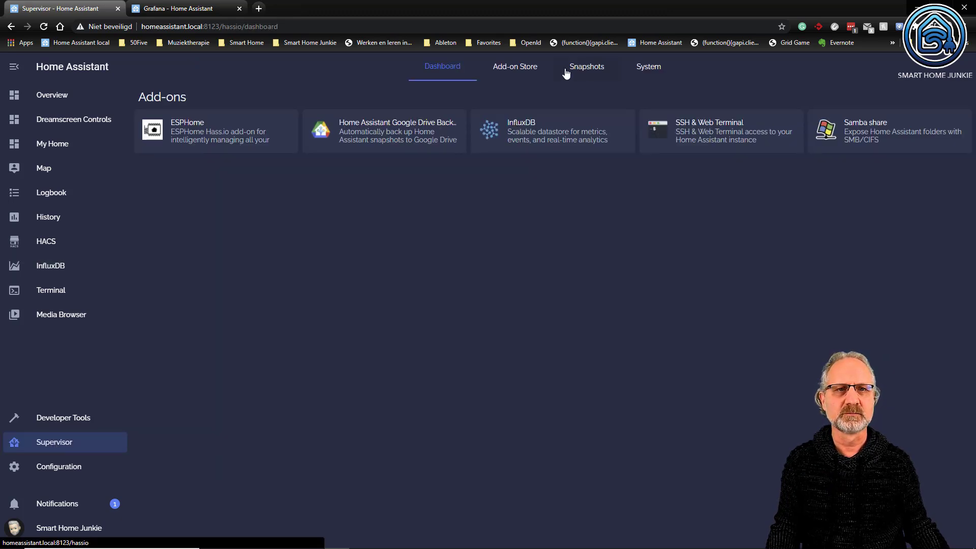
left_click(528, 135)
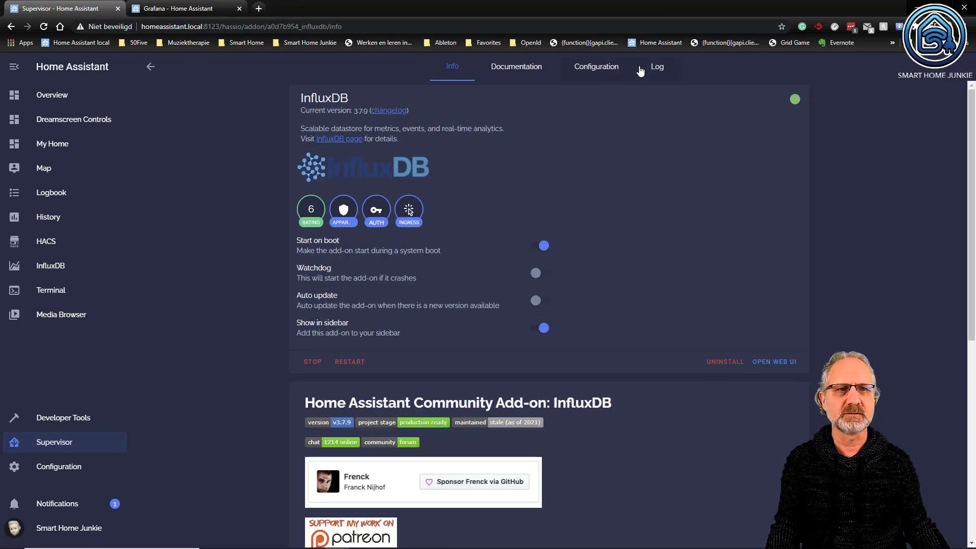
left_click(657, 71)
scroll(554, 341, "down", 5)
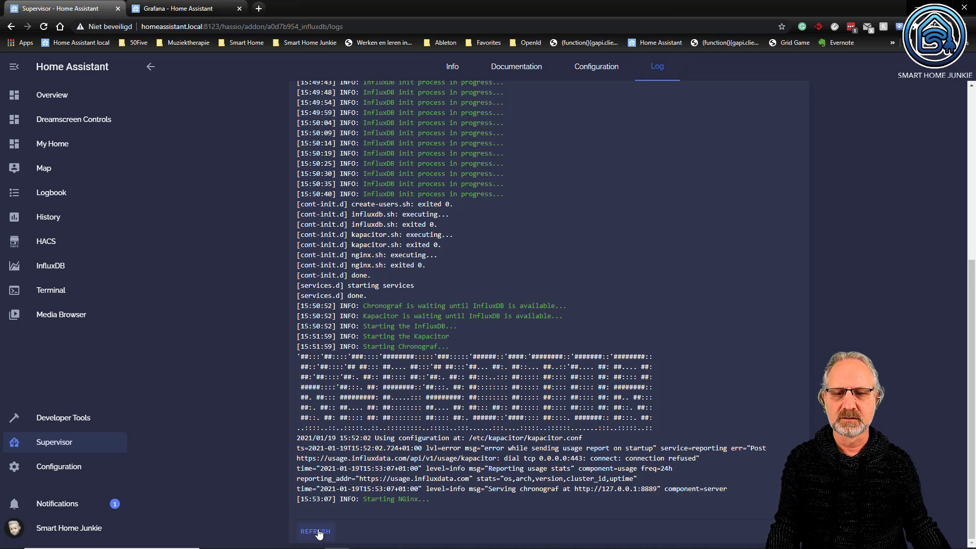
Create a database named homeassistant in InfluxDB Admin.
left_click(46, 267)
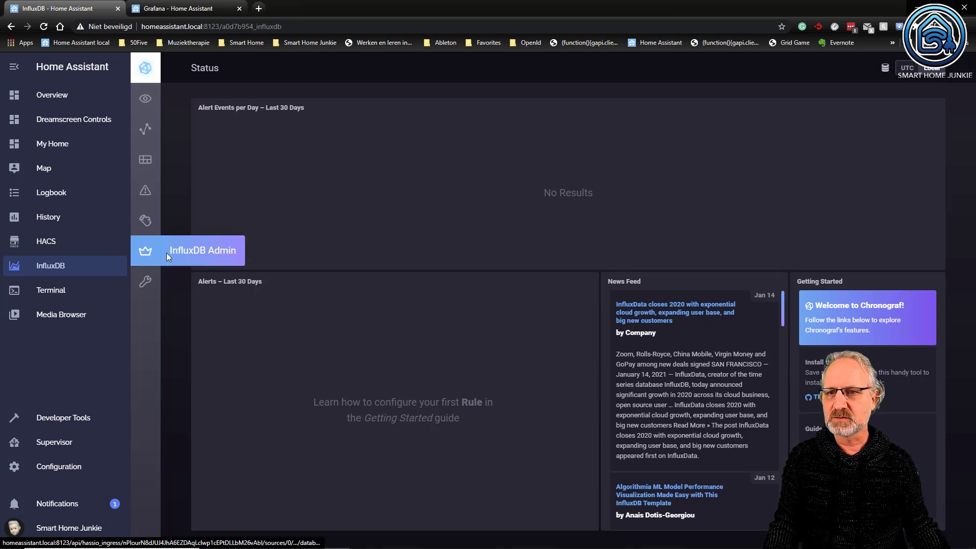
left_click(196, 254)
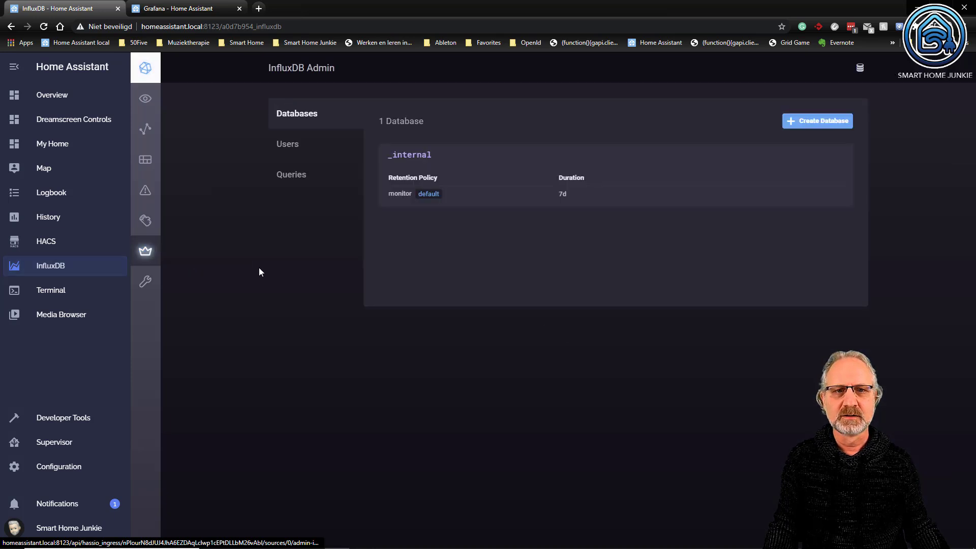
left_click(804, 121)
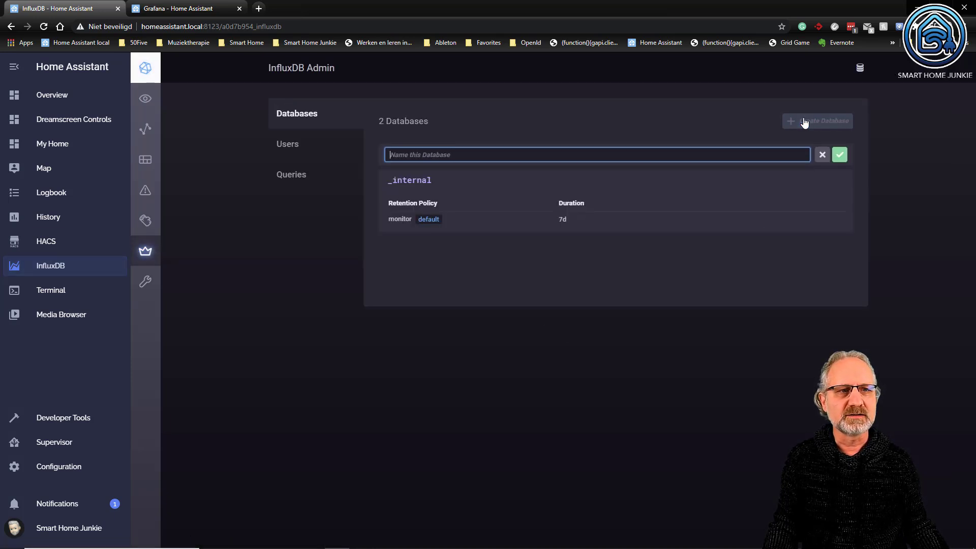
type("homeassistant")
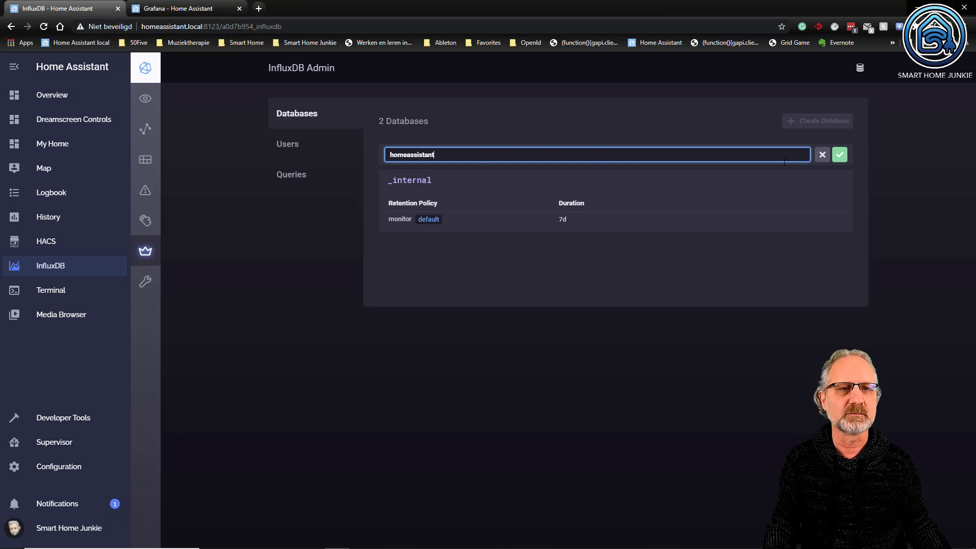
left_click(839, 154)
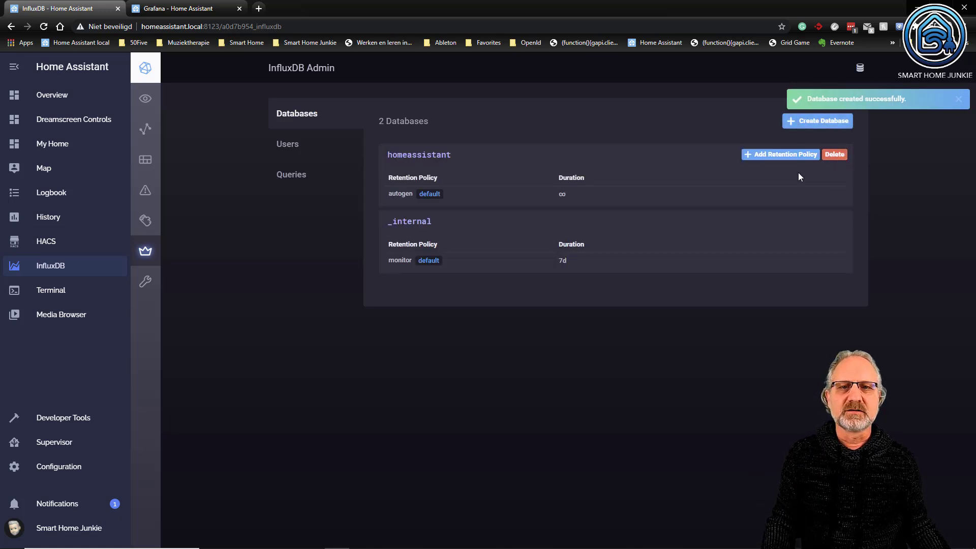
Create an InfluxDB user named homeassistant, enter its password and save it.
mouse_move(499, 200)
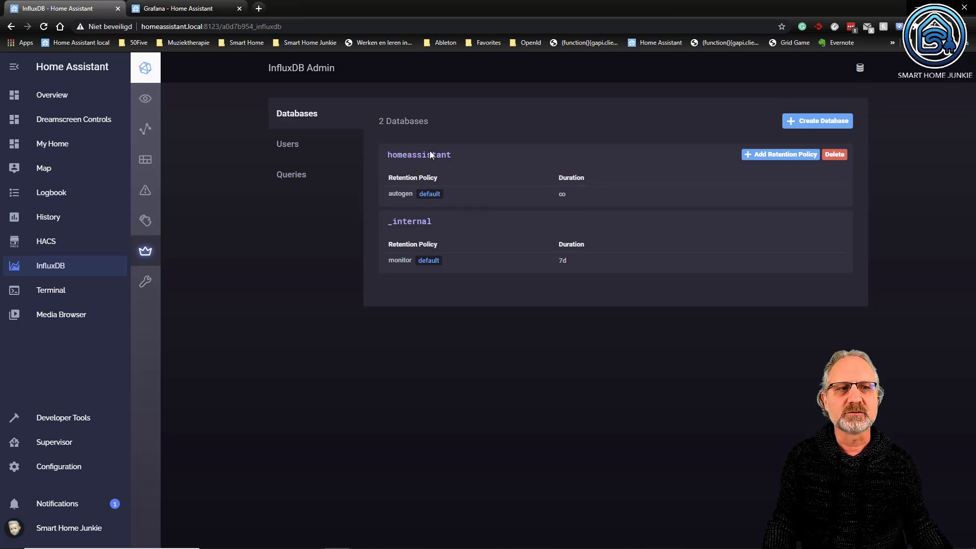
left_click(293, 147)
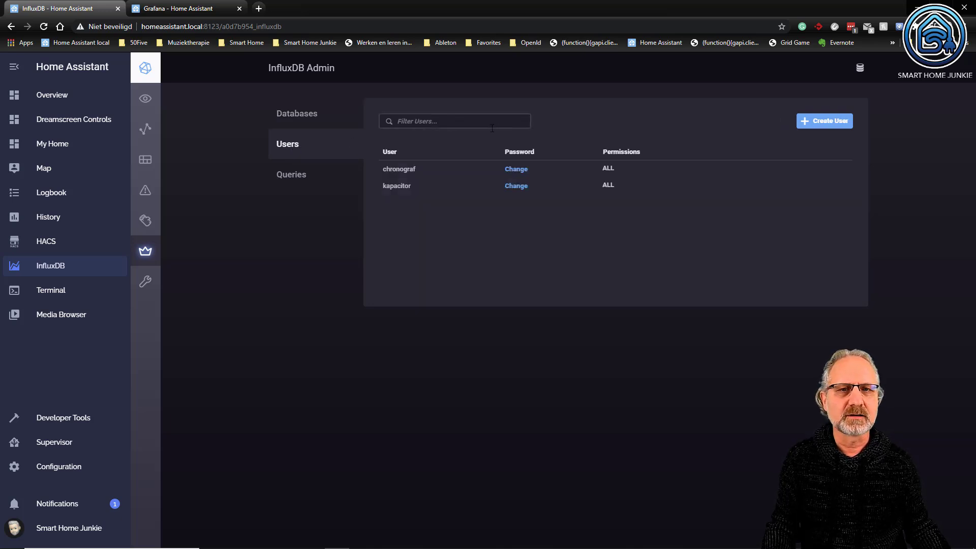
left_click(808, 126)
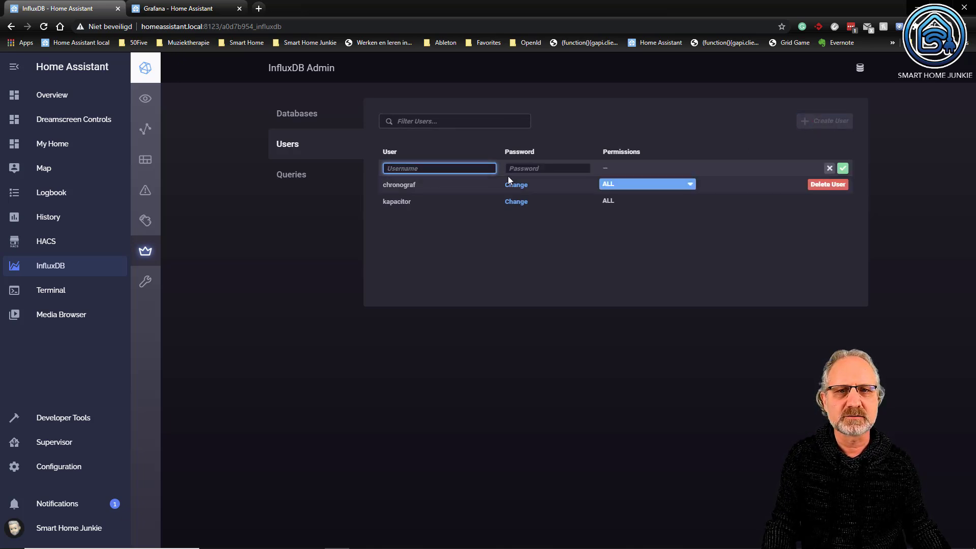
type("homeass")
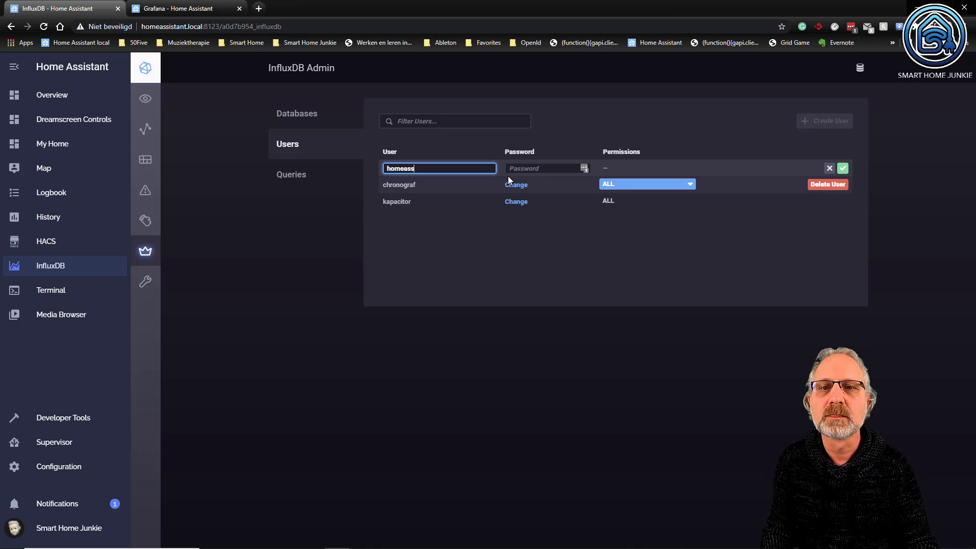
type("istant")
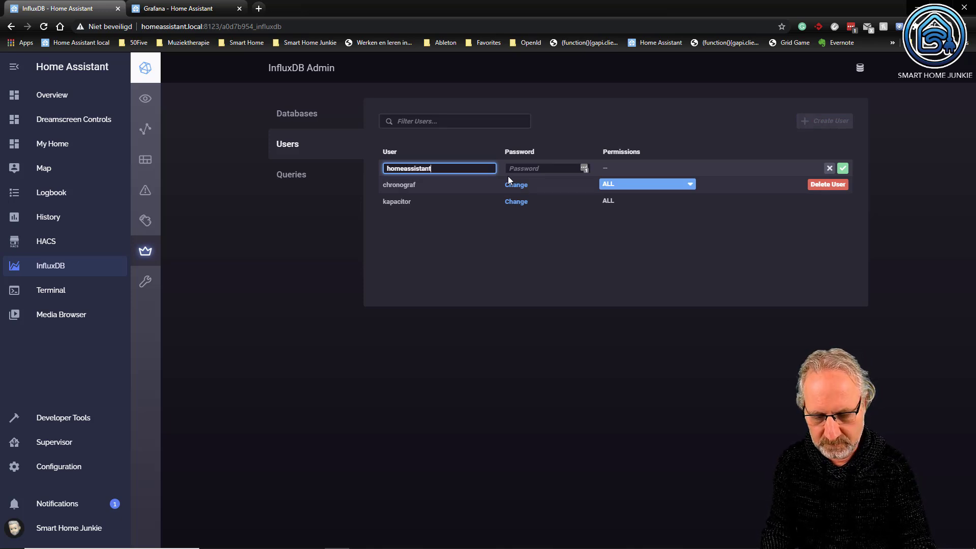
key("Tab")
type("••••••••••••")
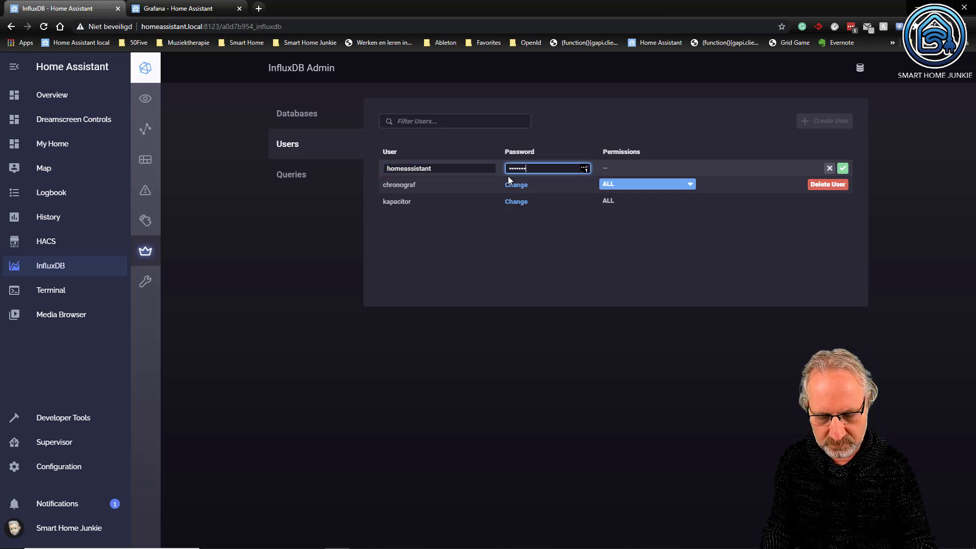
type("•")
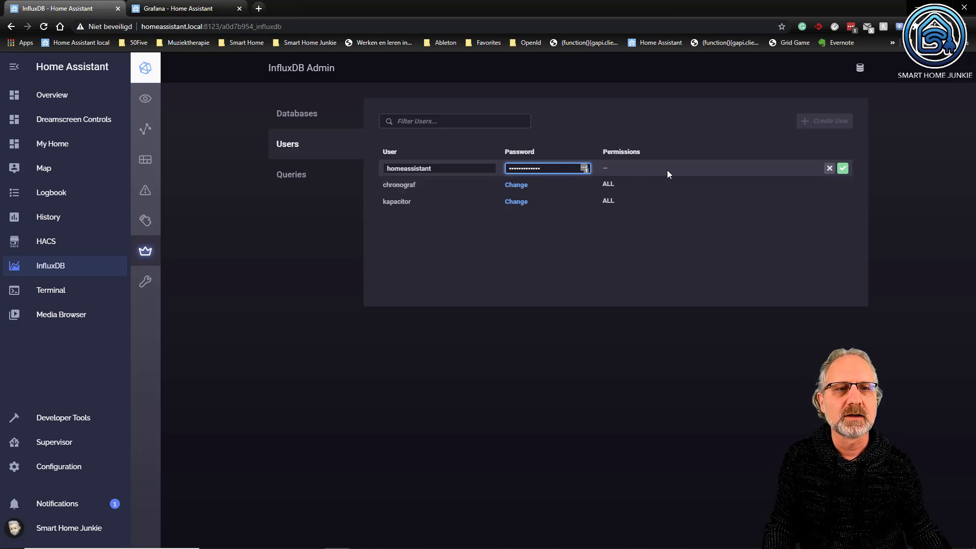
left_click(842, 168)
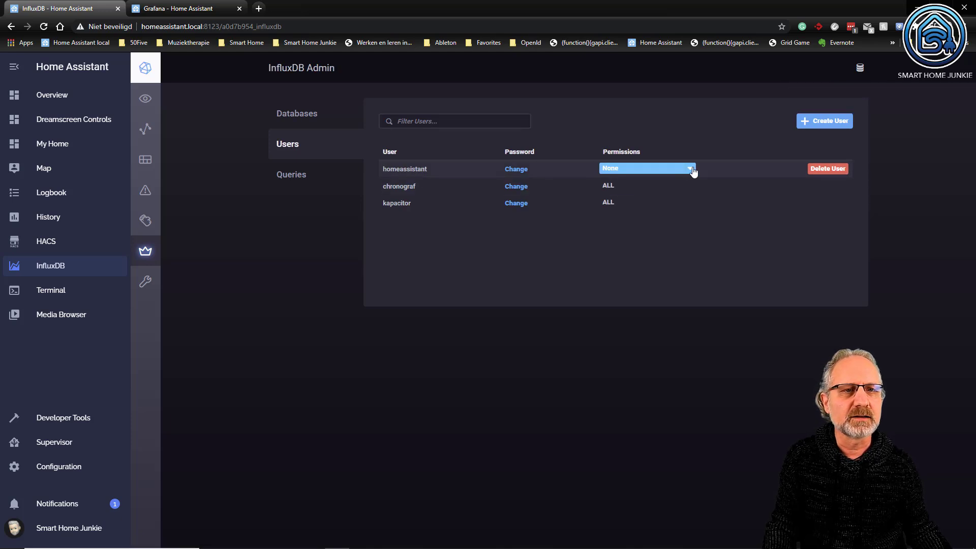
Grant the homeassistant user ALL permissions in InfluxDB Admin.
left_click(693, 171)
left_click(608, 202)
left_click(645, 185)
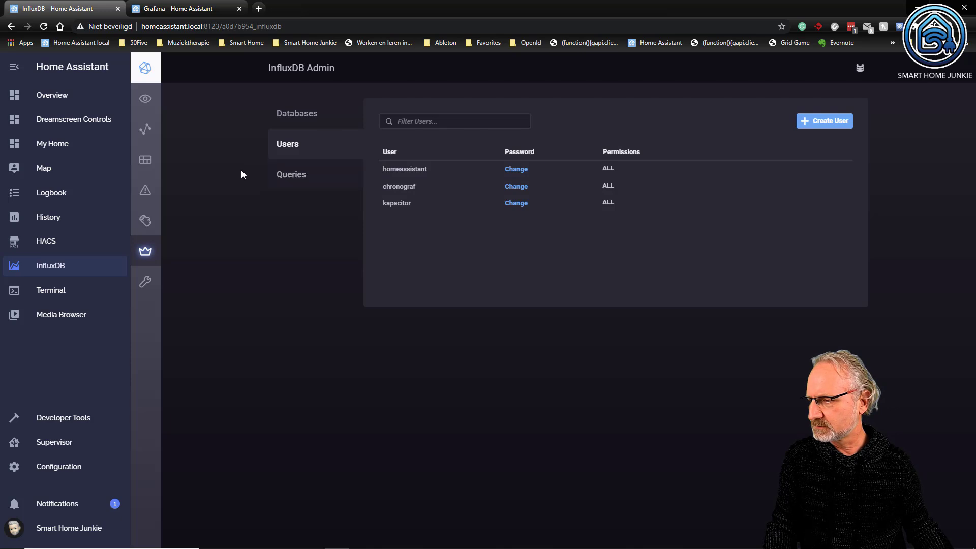
Open the data explorer and check homeassistant.autogen for measurements.
left_click(146, 133)
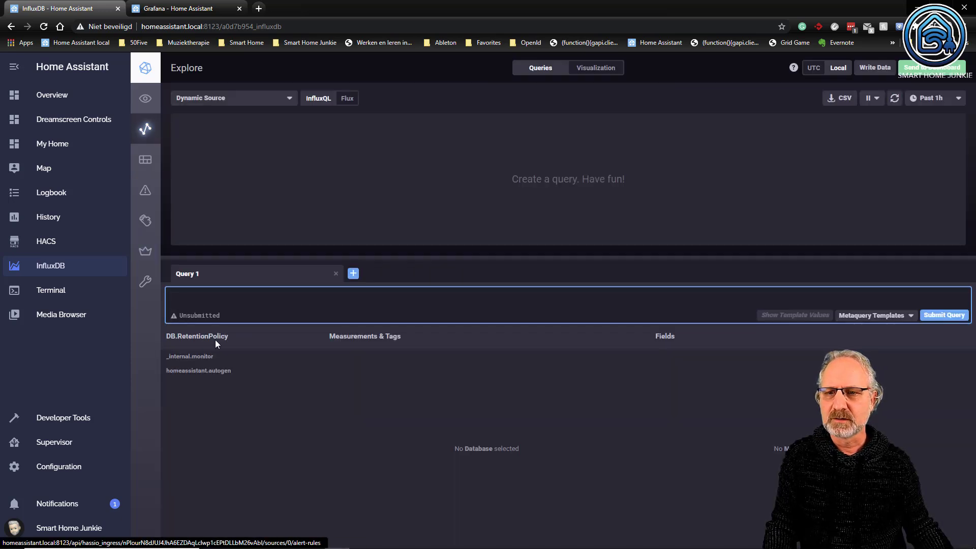
left_click(202, 375)
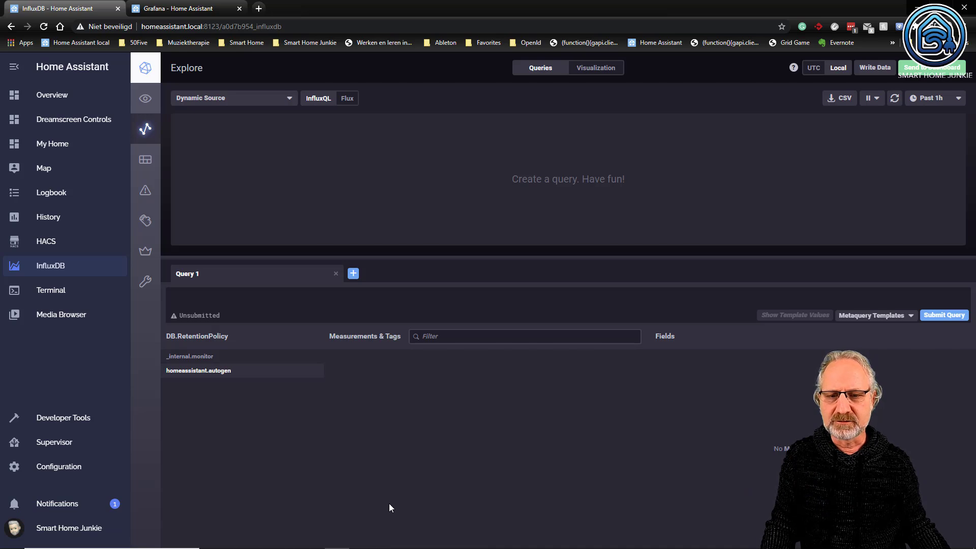
Switch to File Explorer and open configuration.yaml from the homeassistant.local config share in Visual Studio Code.
mouse_move(323, 538)
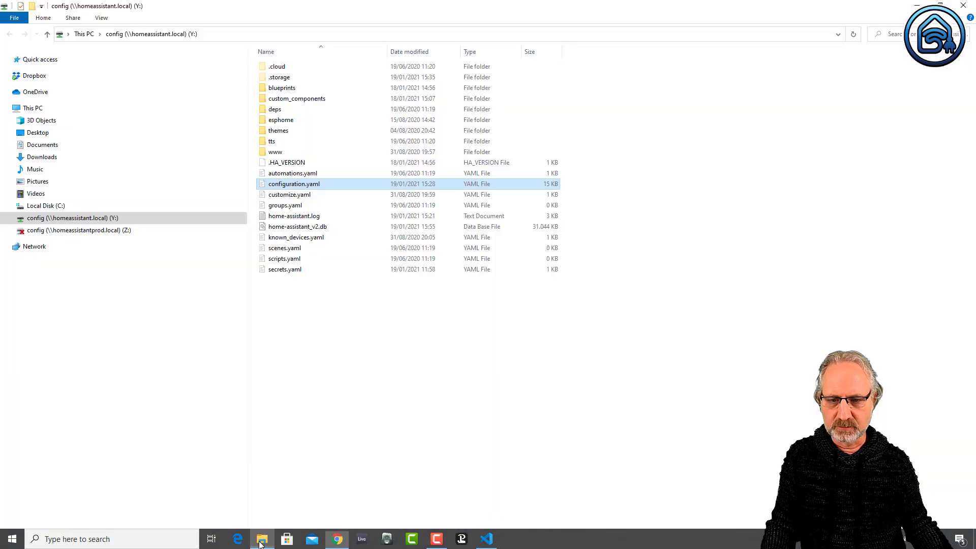
left_click(261, 538)
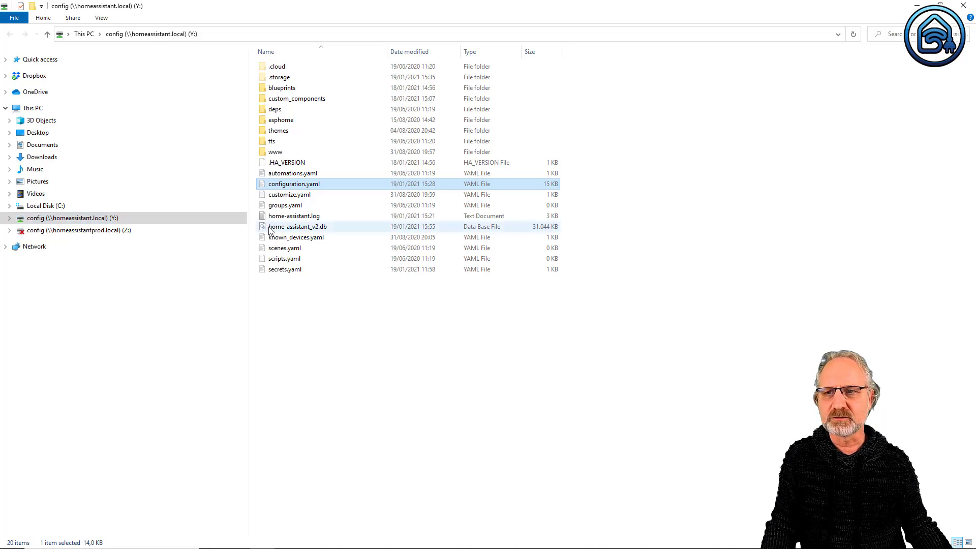
double_click(300, 186)
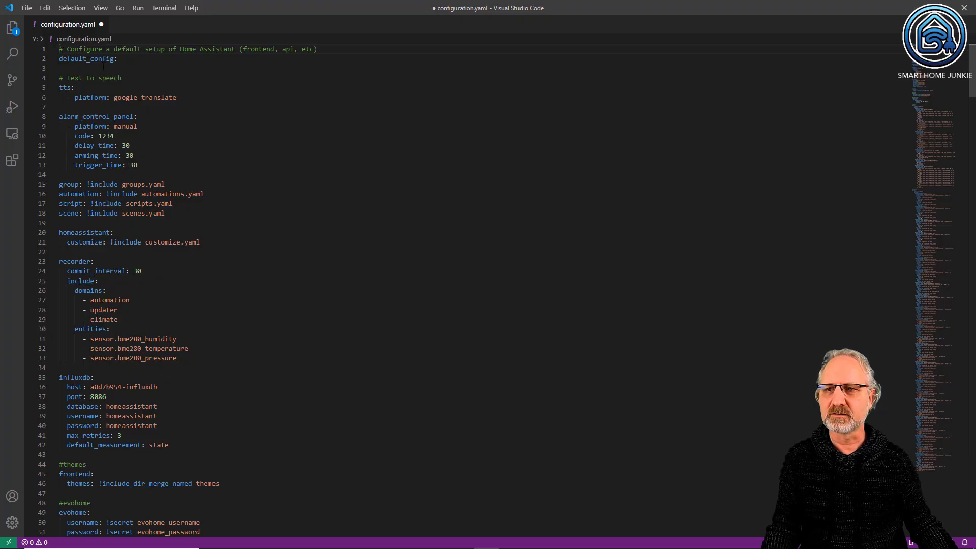
Review the influxdb block in configuration.yaml and save the file.
scroll(176, 175, "down", 5)
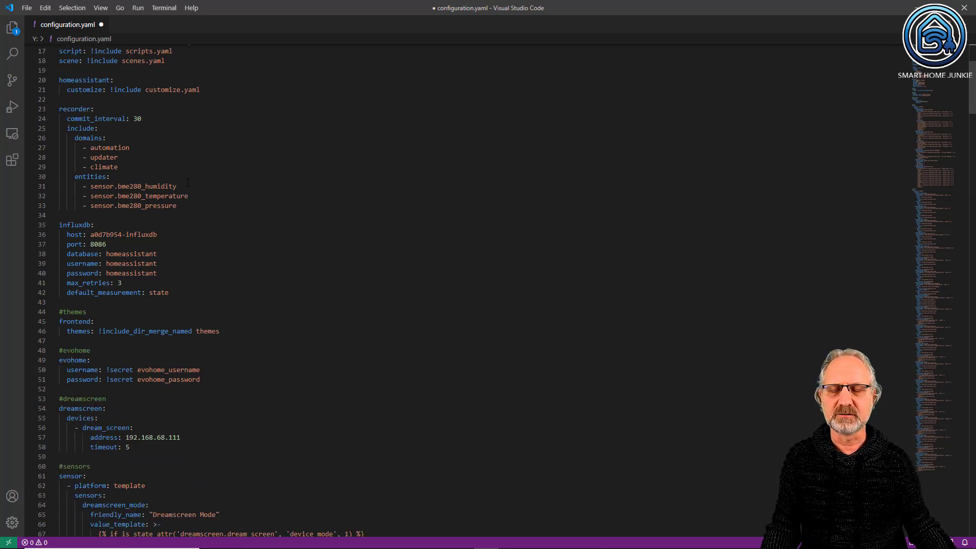
left_click_drag(172, 294, 50, 225)
left_click(93, 226)
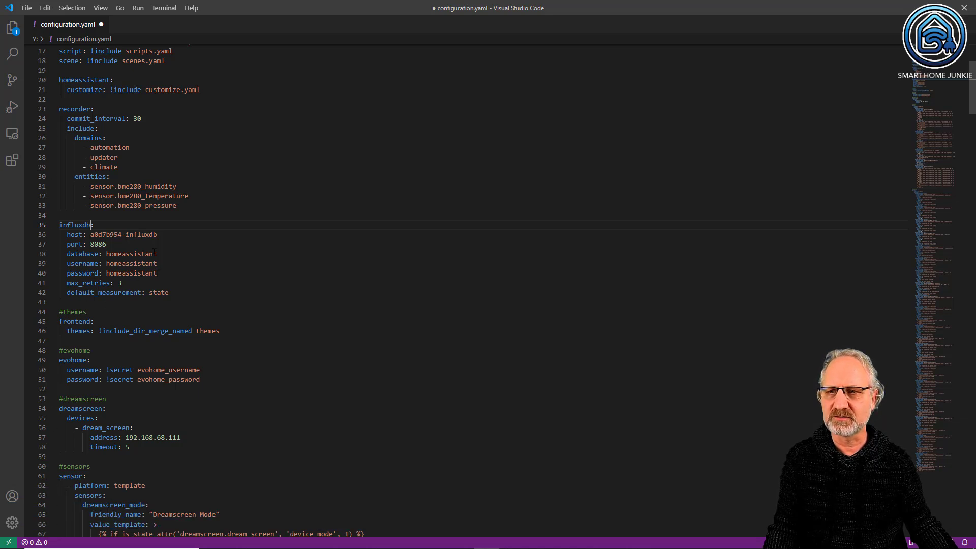
left_click(26, 8)
left_click(56, 154)
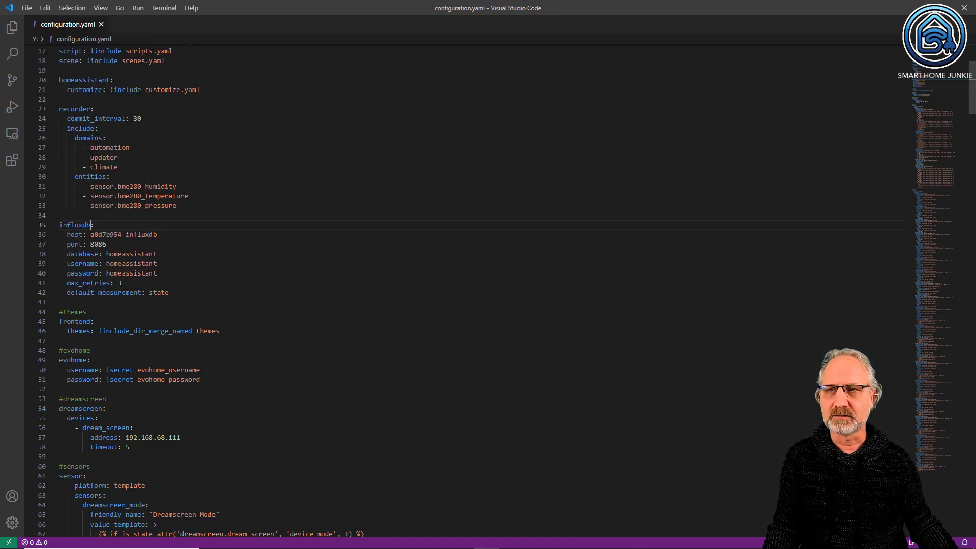
Switch back to Home Assistant in Chrome, validate the configuration in Server Controls and restart the server.
left_click(336, 538)
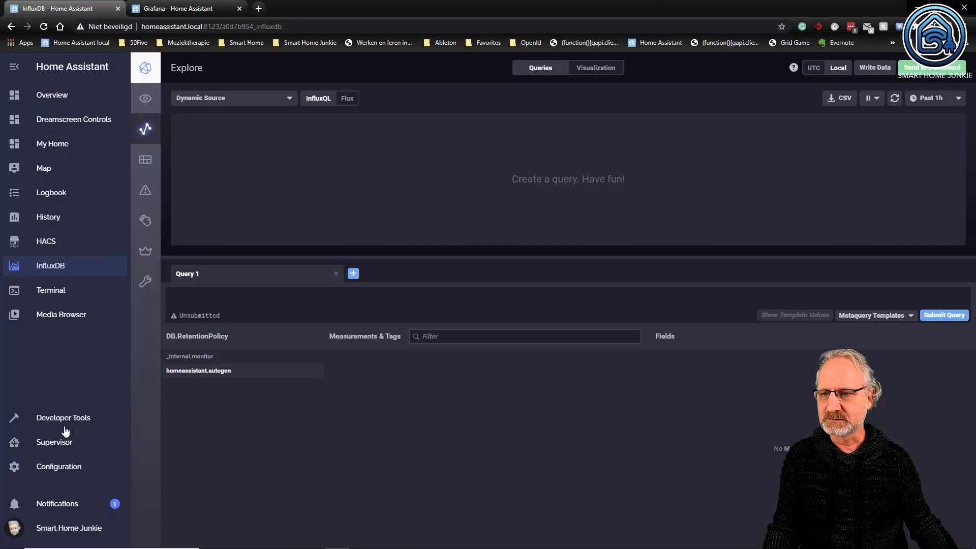
left_click(65, 466)
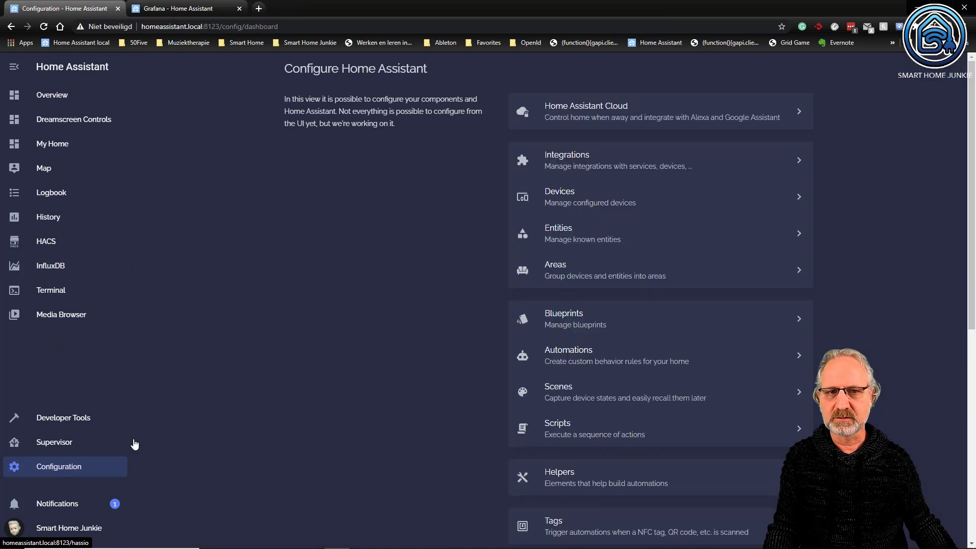
scroll(591, 402, "down", 8)
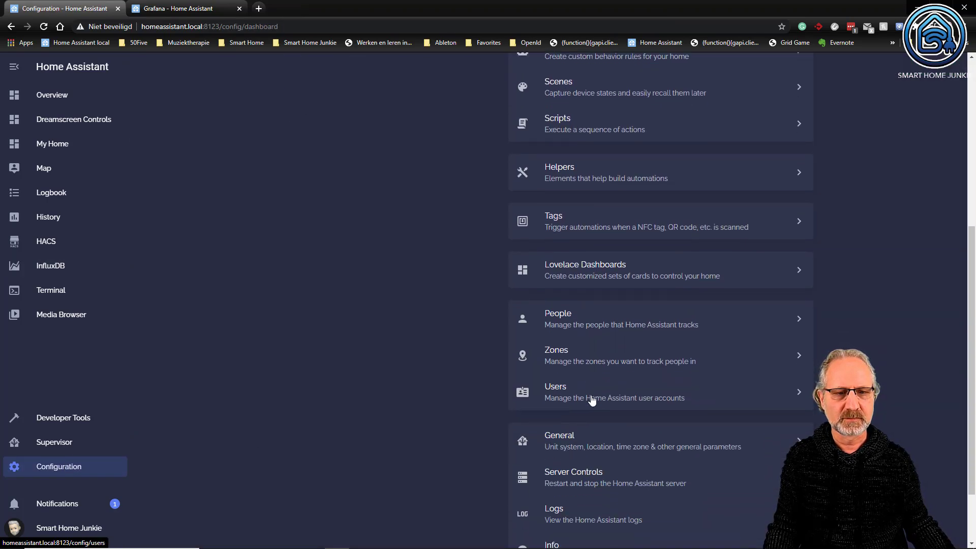
left_click(591, 402)
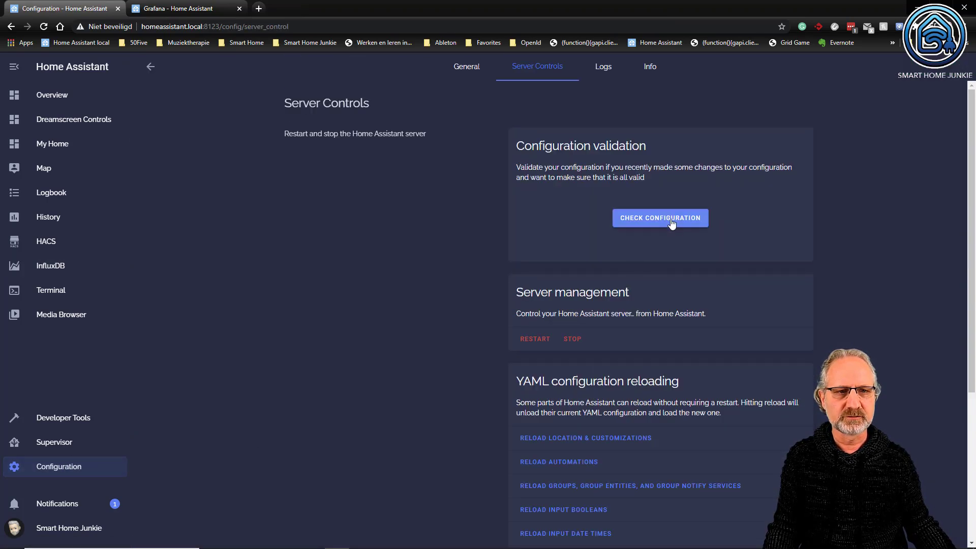
left_click(672, 222)
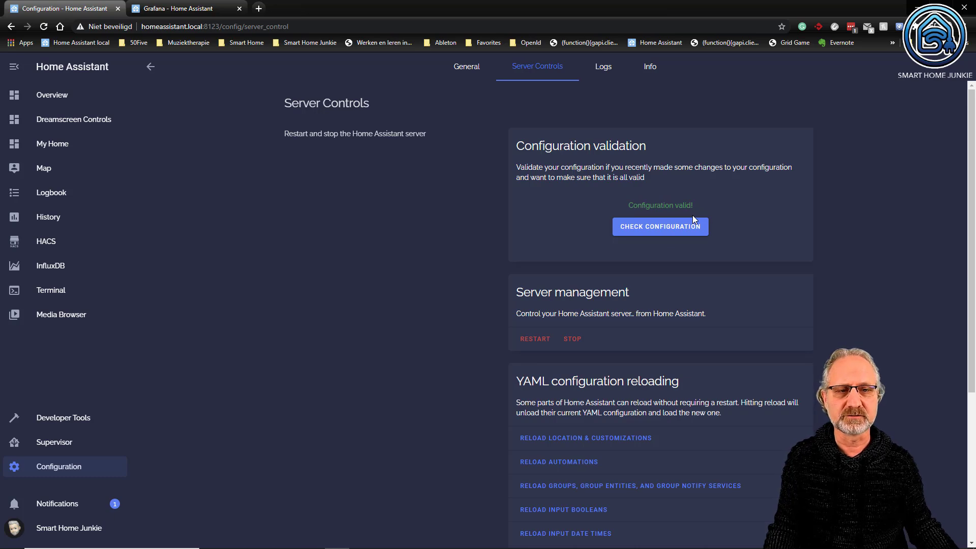
left_click(537, 339)
left_click(569, 339)
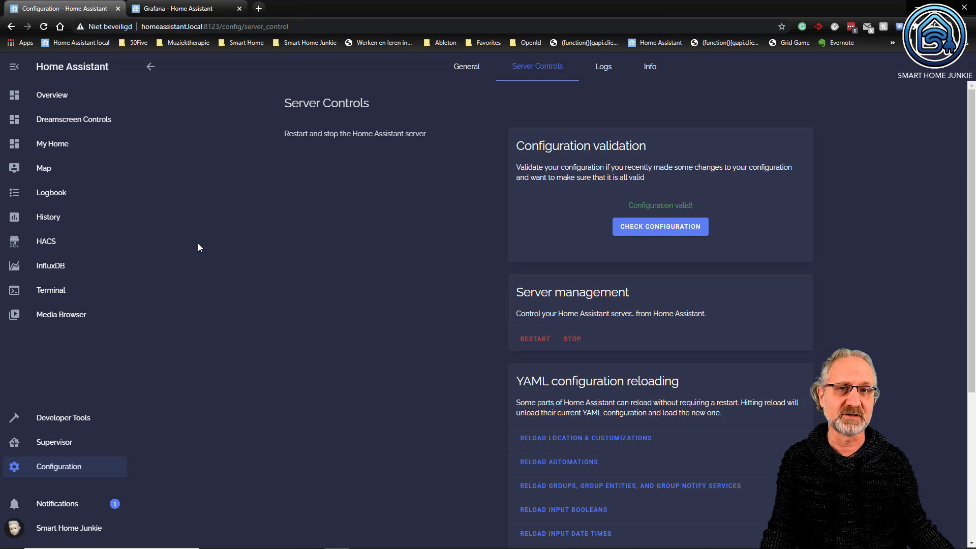
Return to the InfluxDB data explorer and examine the domain tag values under the state measurement of homeassistant.autogen.
left_click(52, 270)
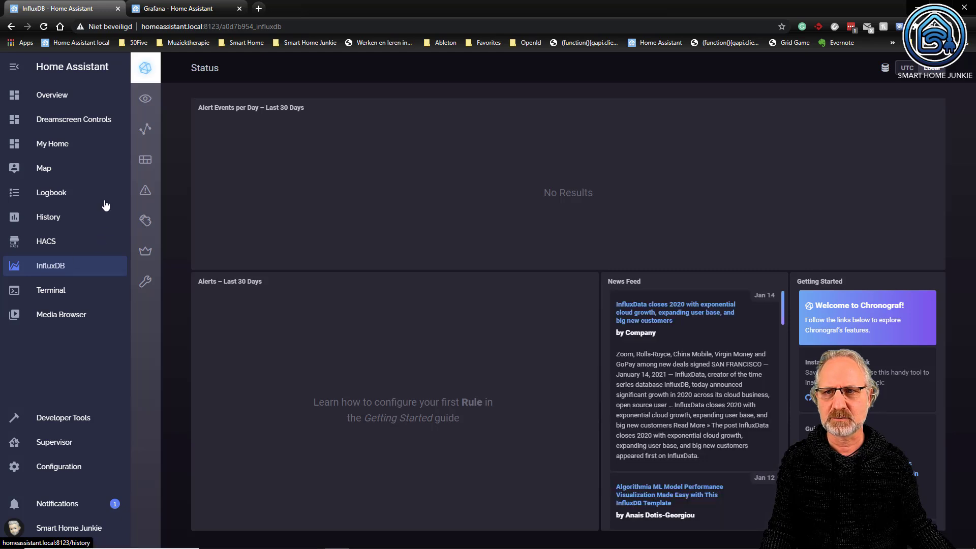
left_click(147, 135)
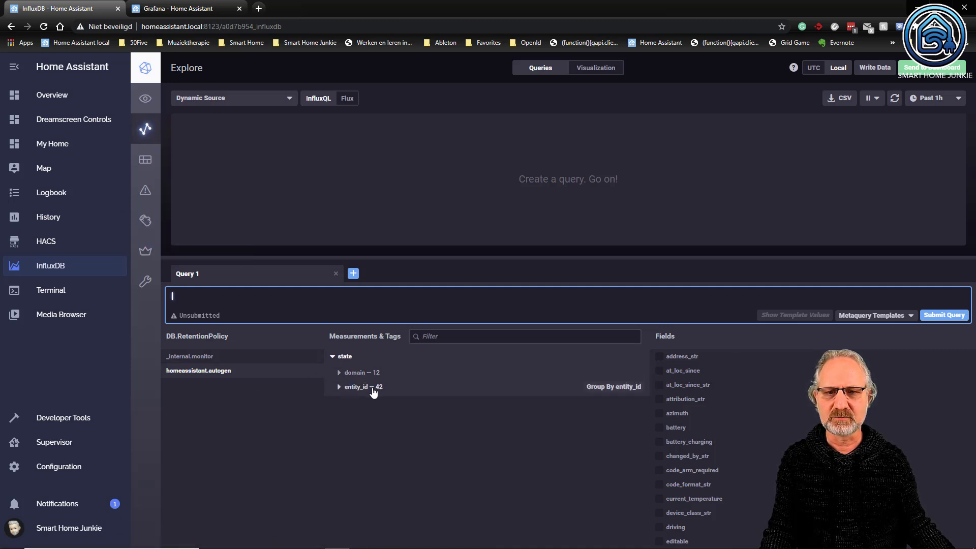
left_click(340, 373)
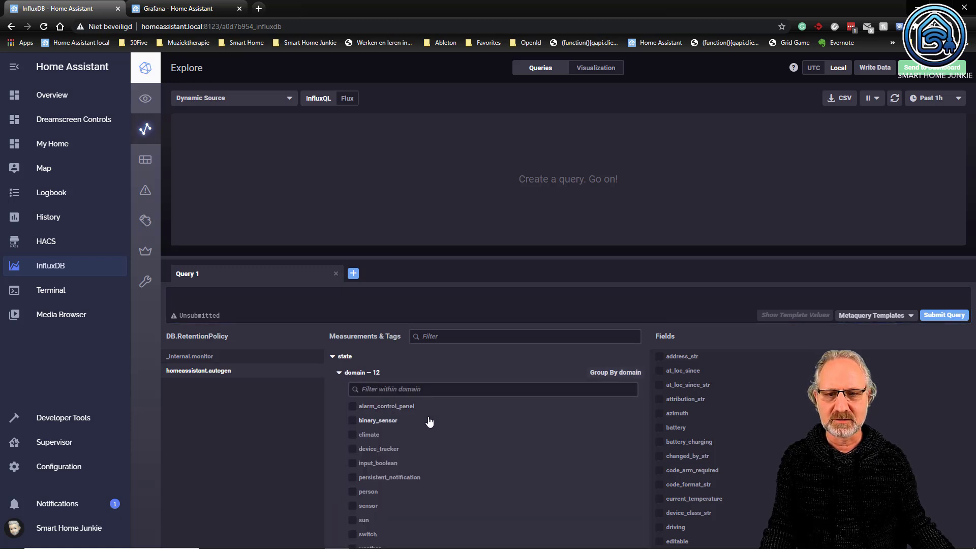
scroll(427, 422, "down", 1)
scroll(454, 457, "up", 1)
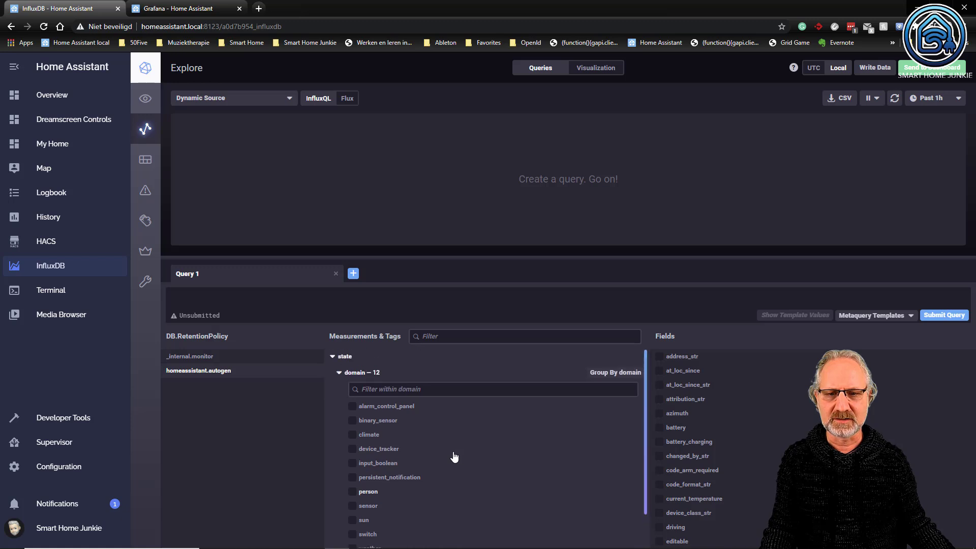
scroll(399, 411, "down", 1)
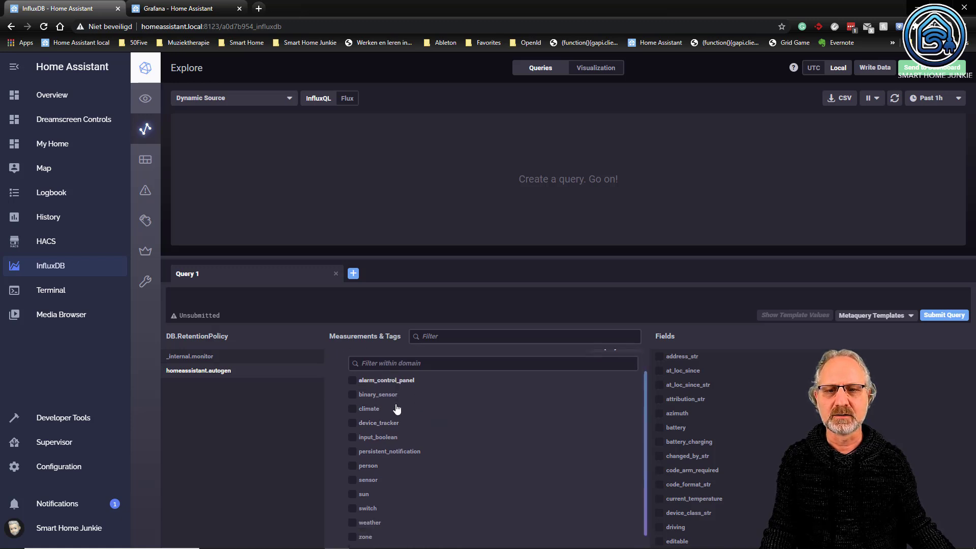
scroll(346, 380, "up", 1)
left_click(339, 372)
Build a query on the state measurement for the living_room entity_id with the current_temperature field.
left_click(339, 387)
scroll(447, 450, "down", 6)
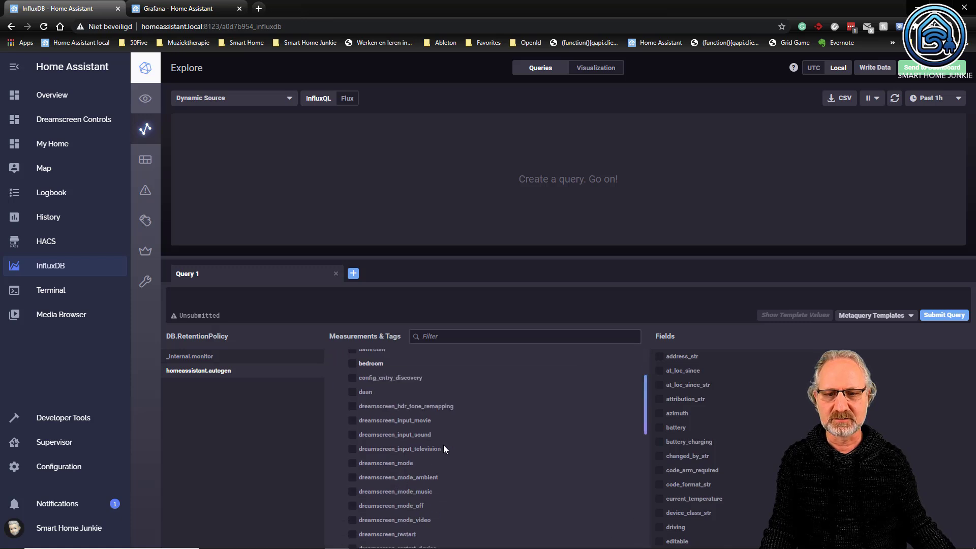
scroll(449, 446, "down", 3)
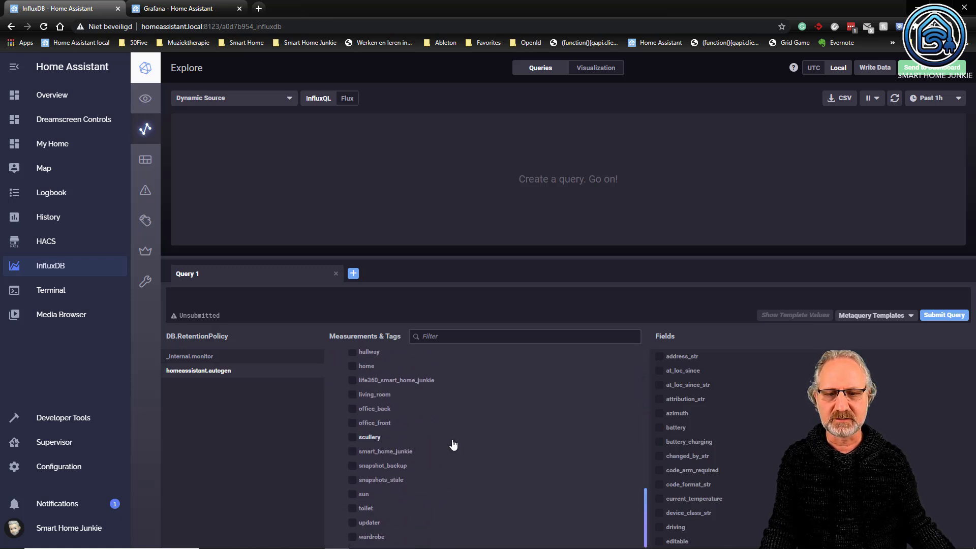
scroll(453, 445, "up", 1)
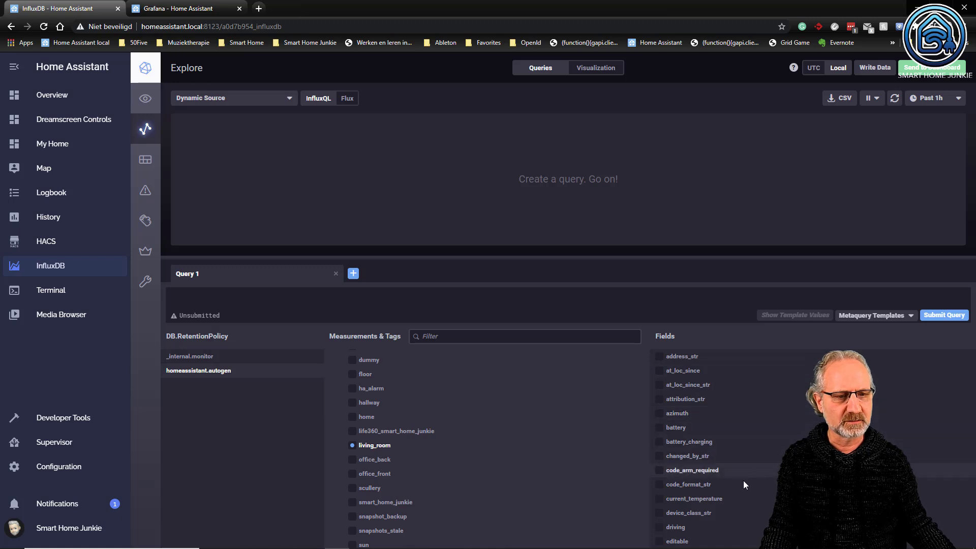
left_click(702, 499)
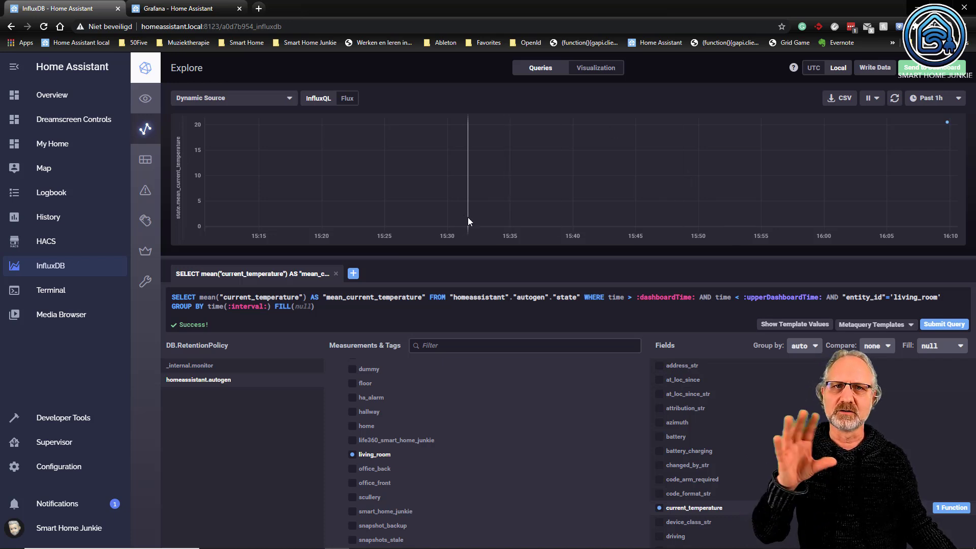
Try the Bar visualization for the living room temperature query and switch back to Line.
left_click(593, 71)
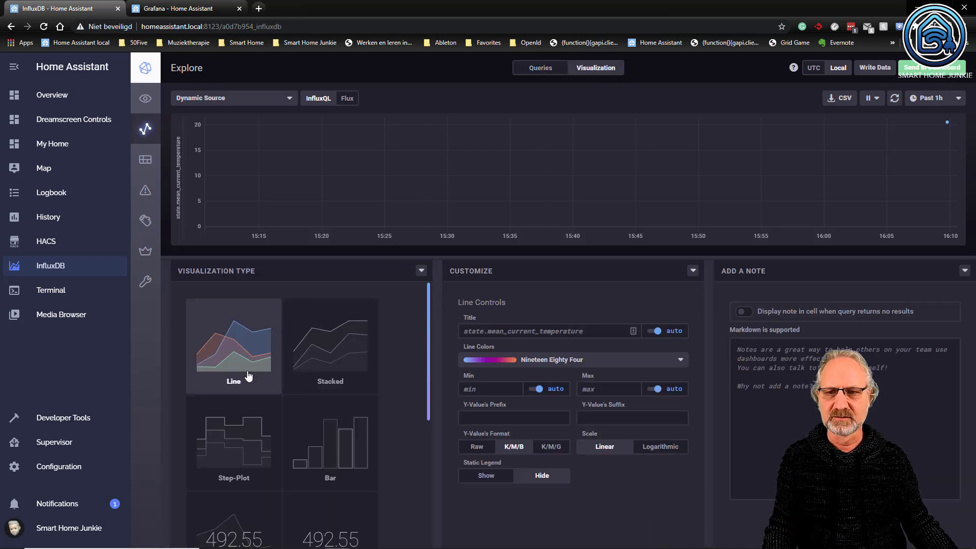
left_click(334, 455)
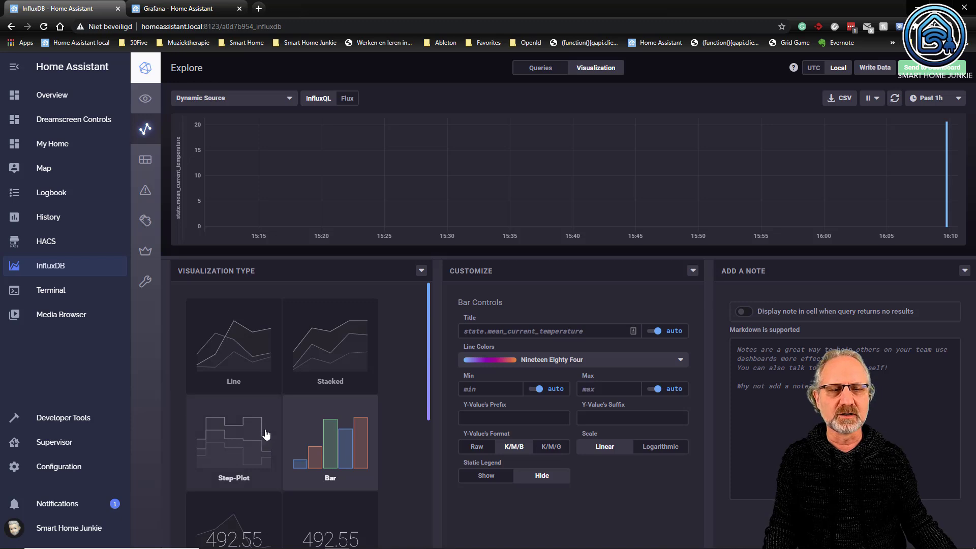
left_click(259, 366)
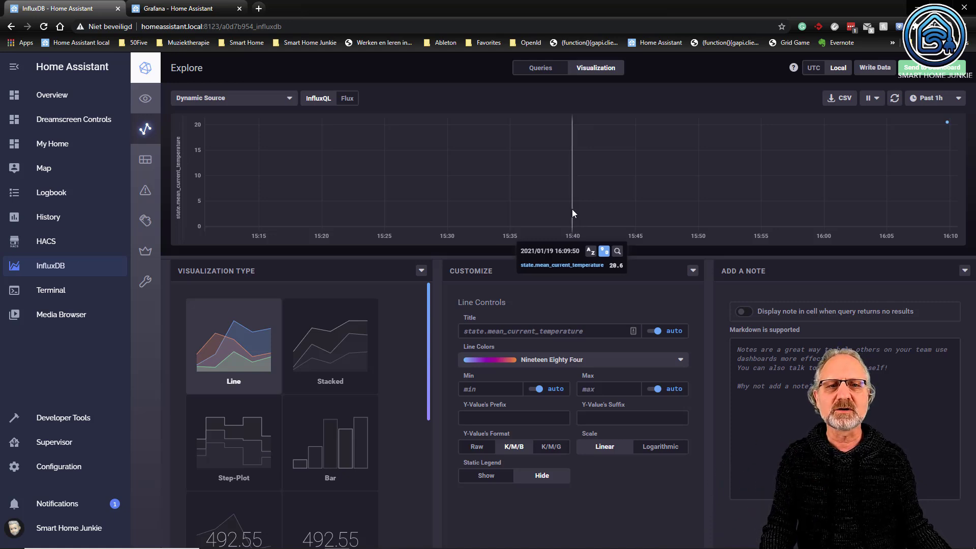
Search the Supervisor's add-on store for grafana and install the Grafana community add-on.
left_click(64, 445)
left_click(453, 15)
left_click(79, 42)
type("grafana")
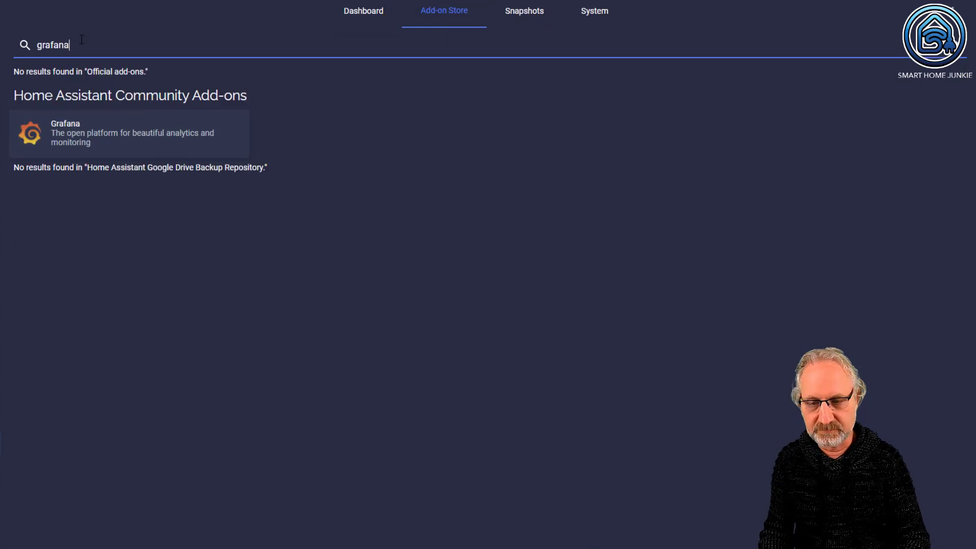
left_click(156, 146)
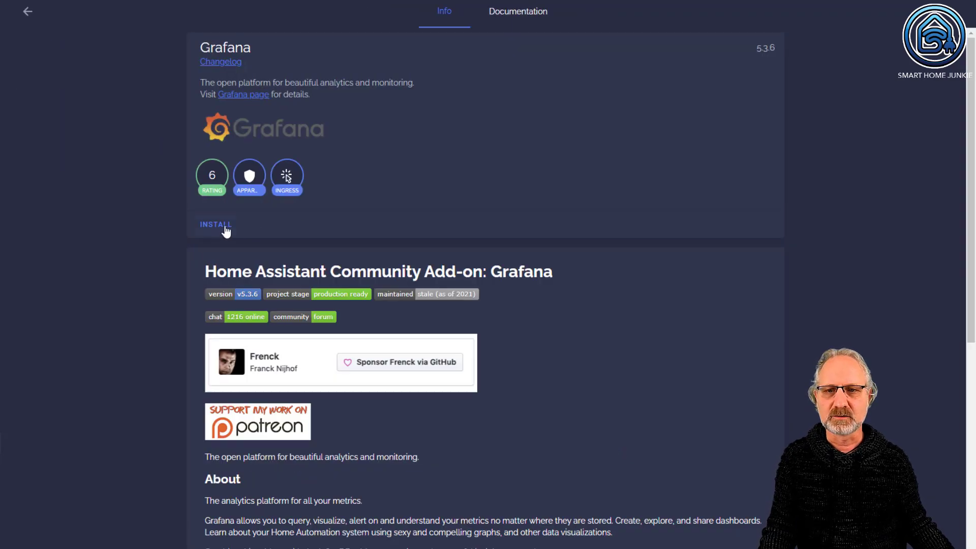
left_click(227, 229)
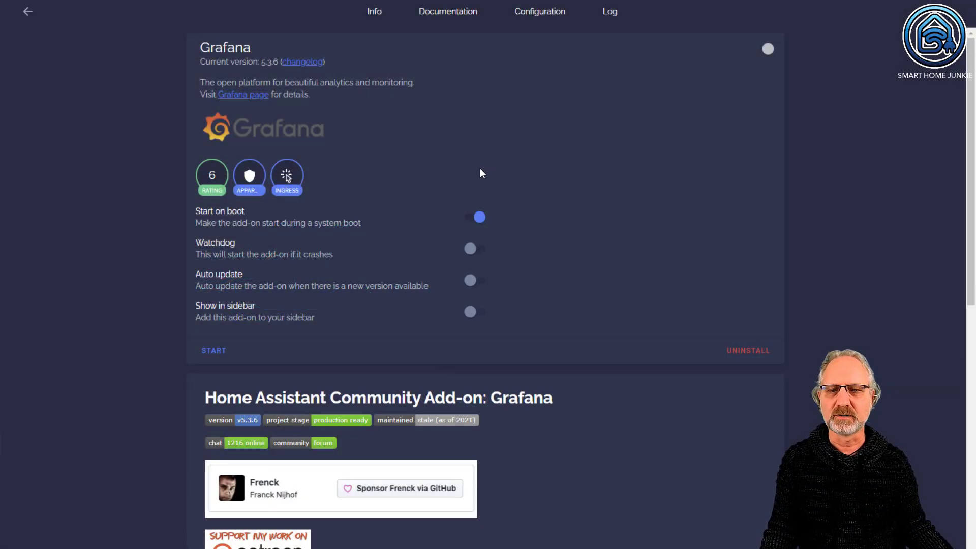
Start the Grafana add-on and examine its refreshed log for the startup messages.
left_click(214, 351)
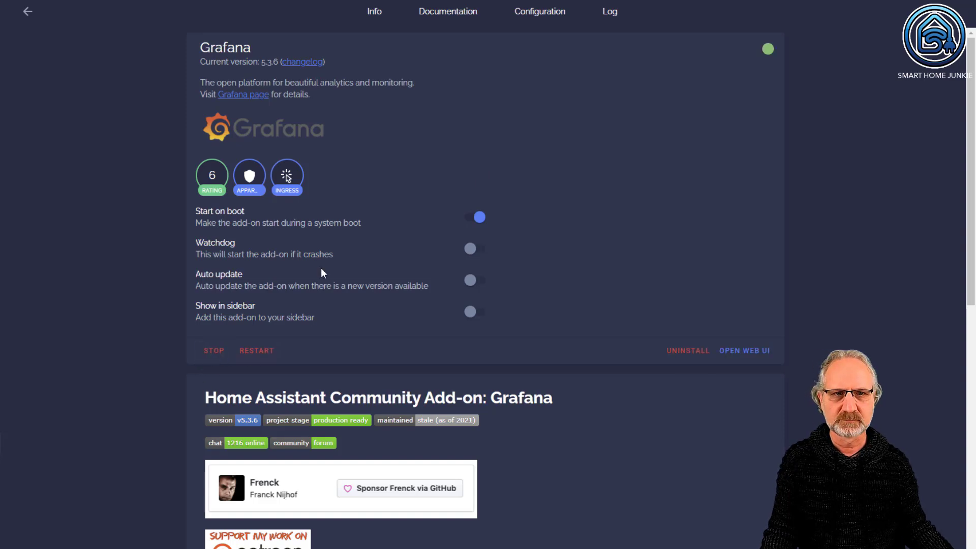
left_click(610, 13)
left_click(238, 97)
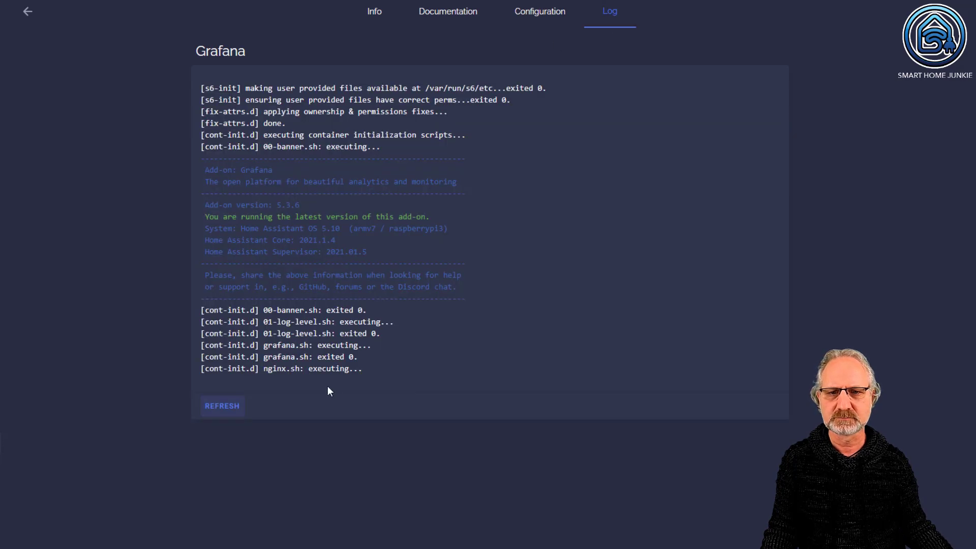
left_click(222, 406)
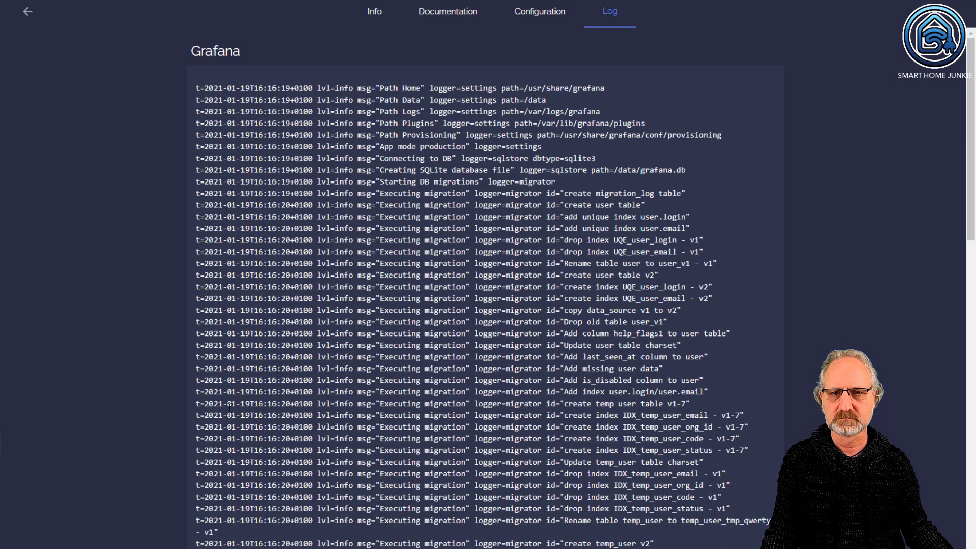
scroll(261, 392, "down", 15)
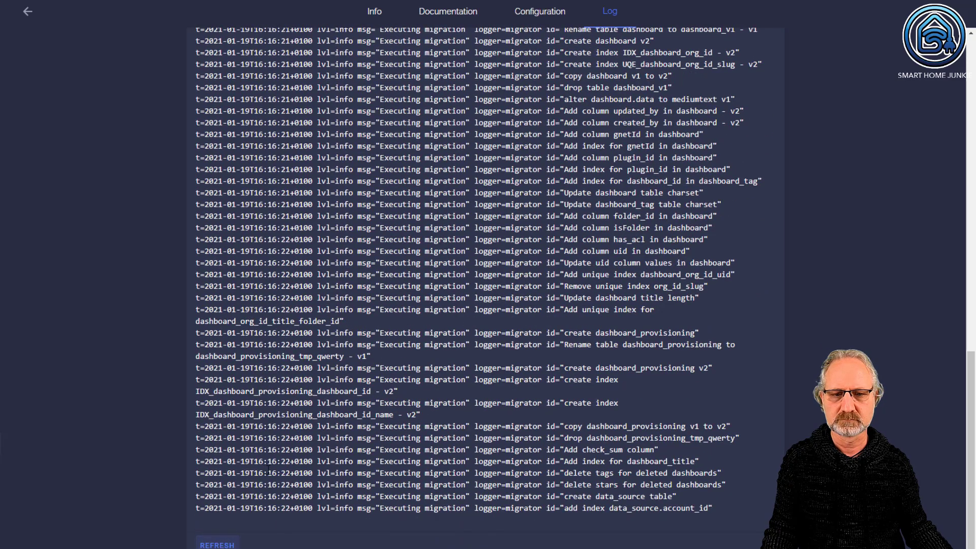
scroll(276, 460, "down", 2)
scroll(277, 457, "up", 10)
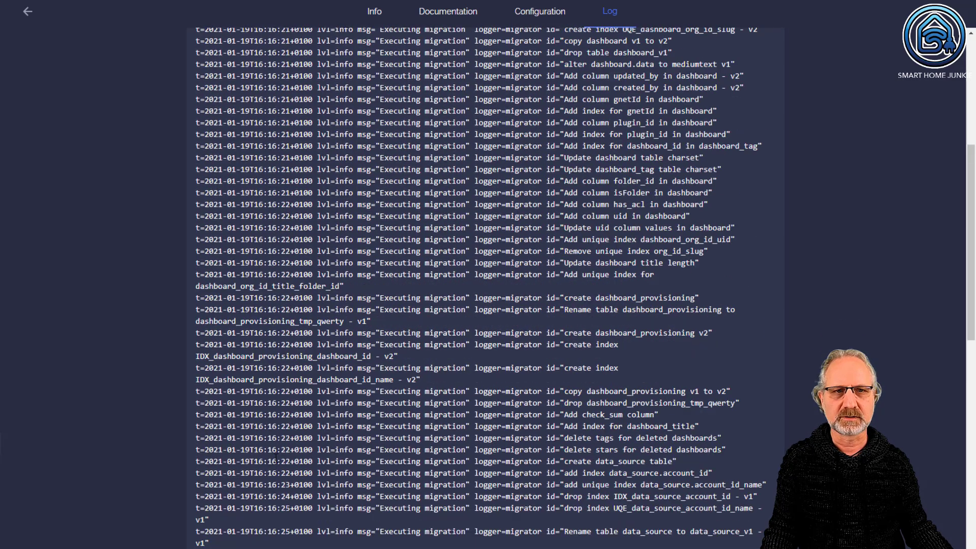
scroll(276, 460, "up", 5)
Enable Show in sidebar for the Grafana add-on and open Grafana.
left_click(375, 14)
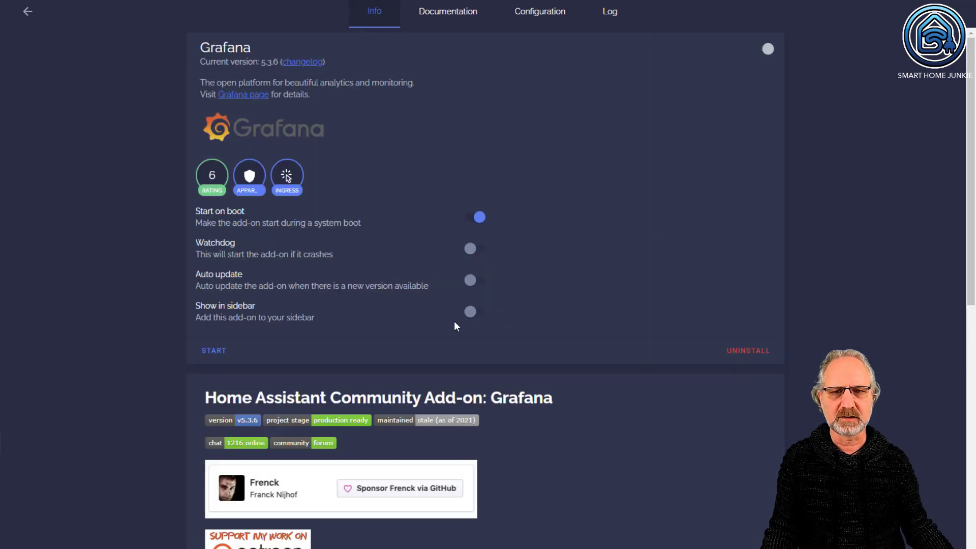
left_click(470, 312)
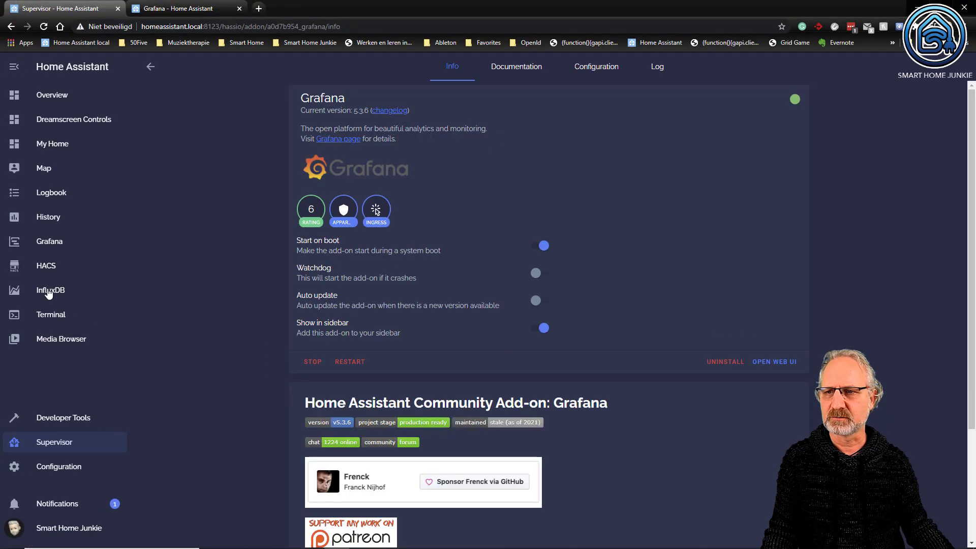
left_click(45, 243)
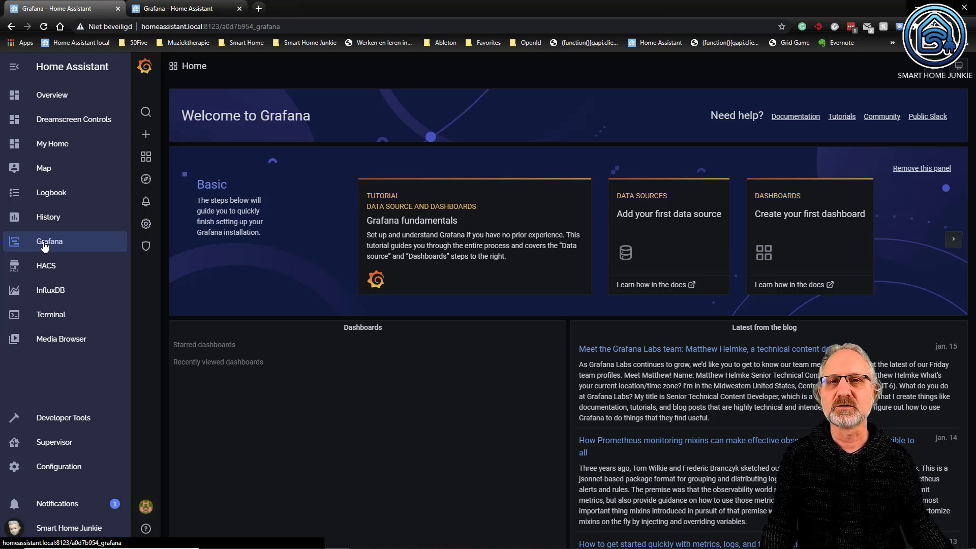
Add a new InfluxDB data source in Grafana's configuration.
mouse_move(149, 136)
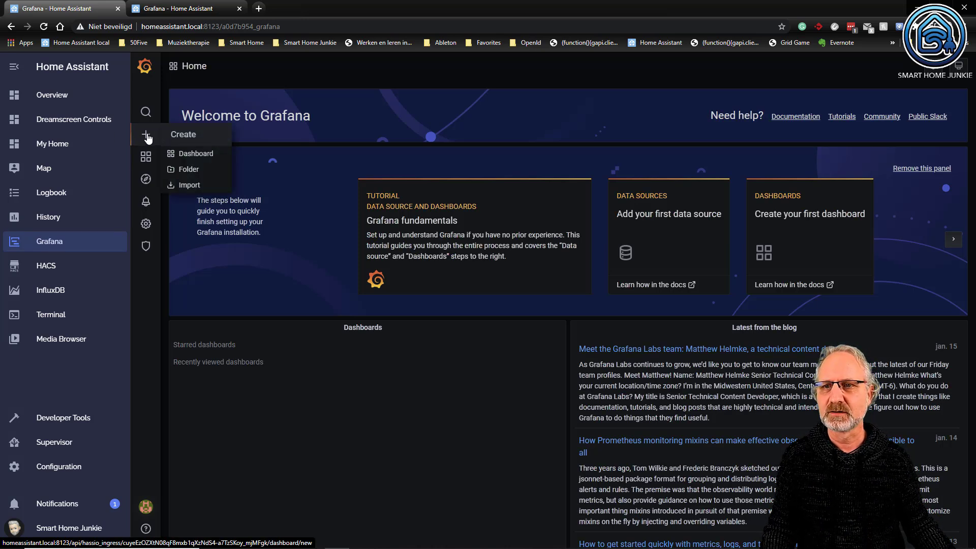
mouse_move(148, 159)
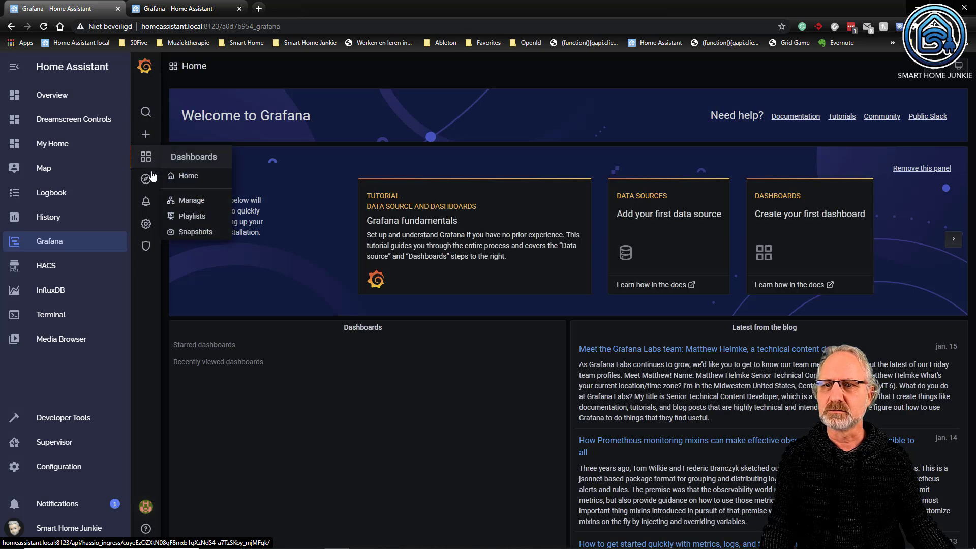
mouse_move(148, 230)
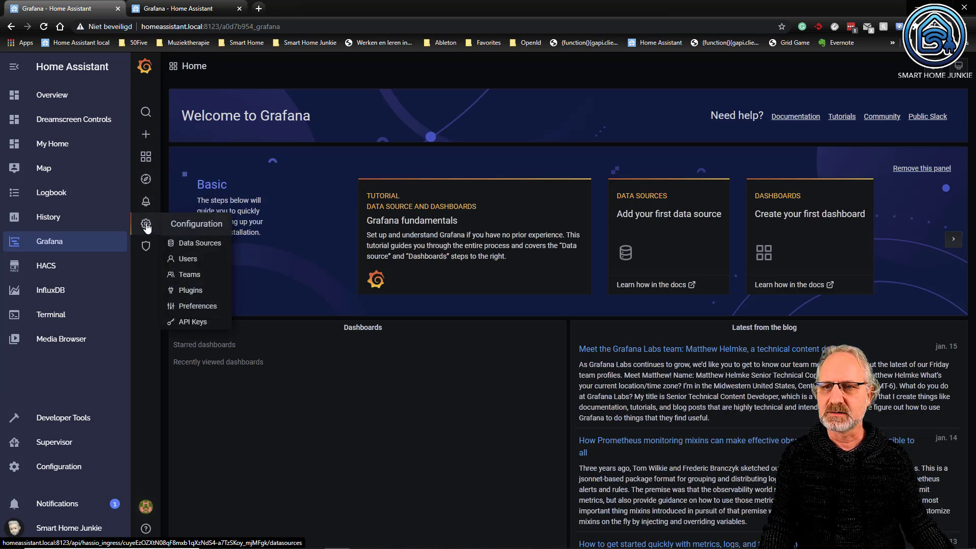
left_click(203, 246)
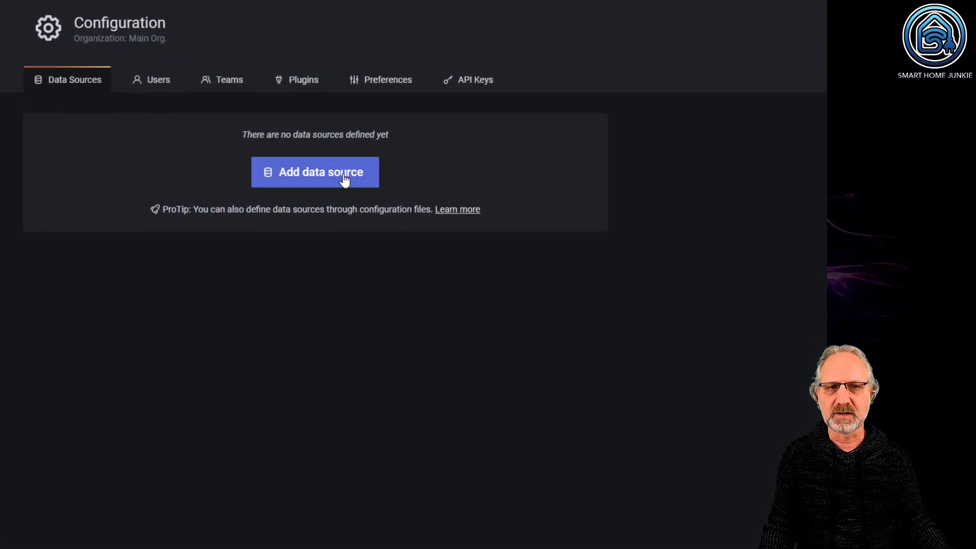
left_click(343, 179)
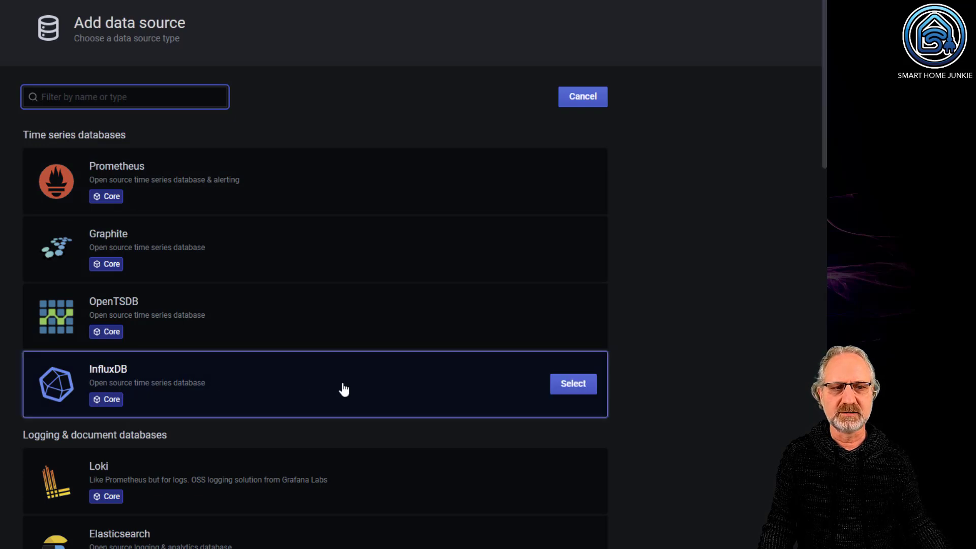
left_click(572, 385)
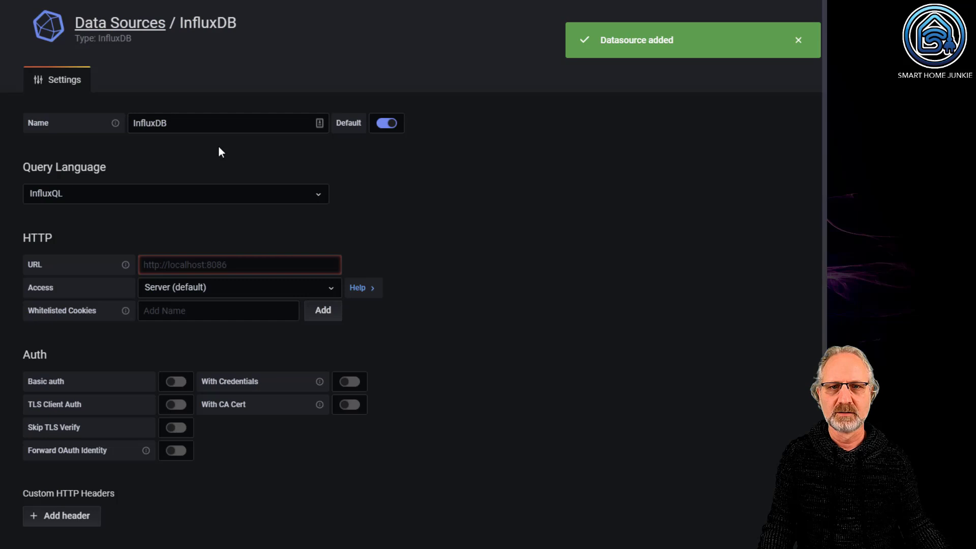
left_click_drag(170, 124, 114, 124)
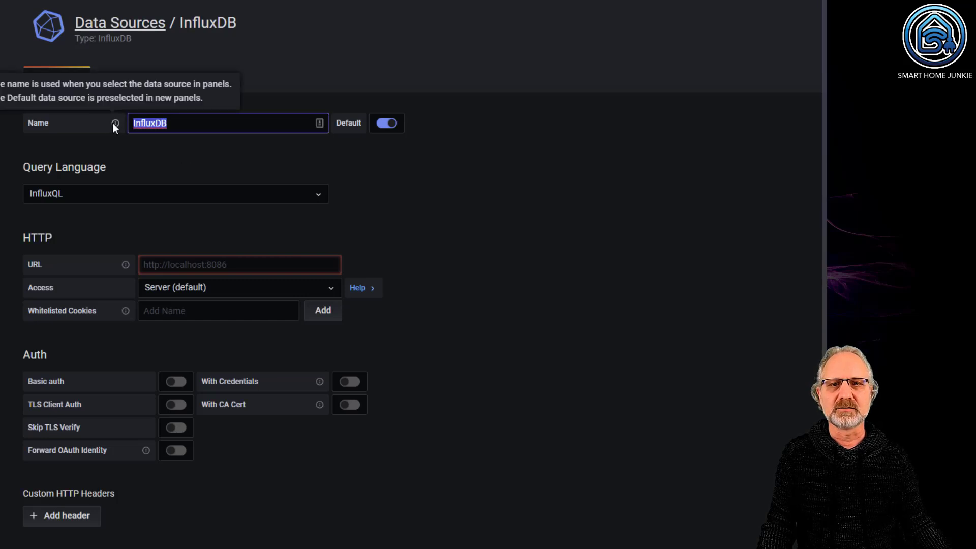
type("homea")
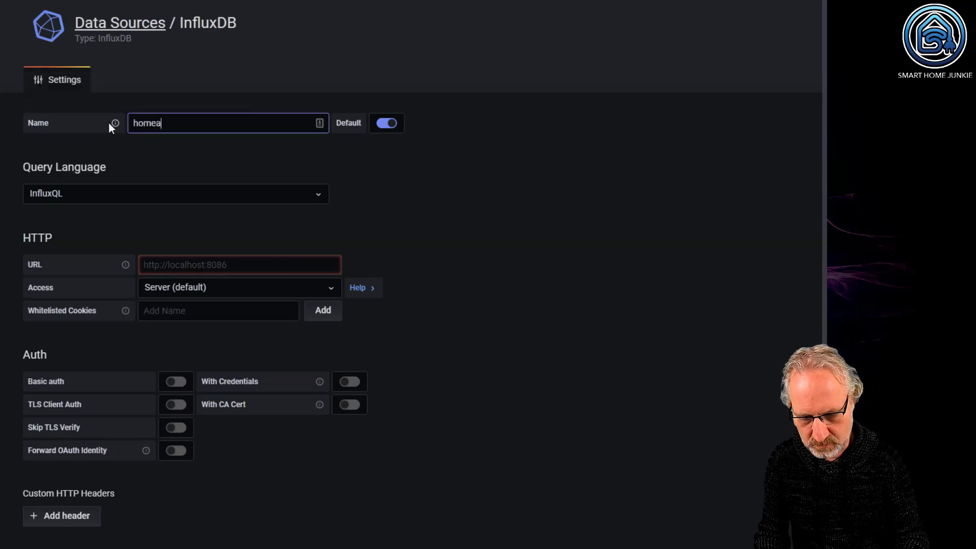
type("ssistant")
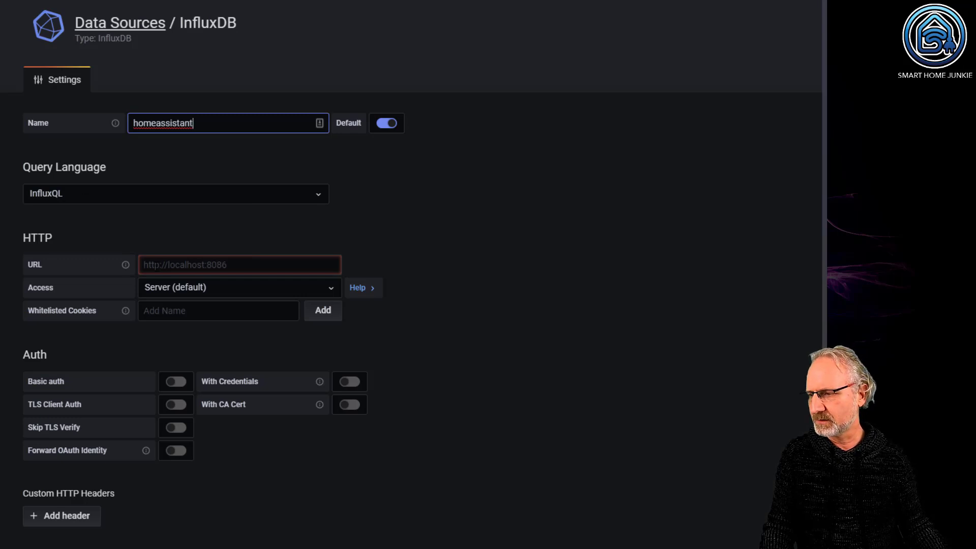
left_click(240, 265)
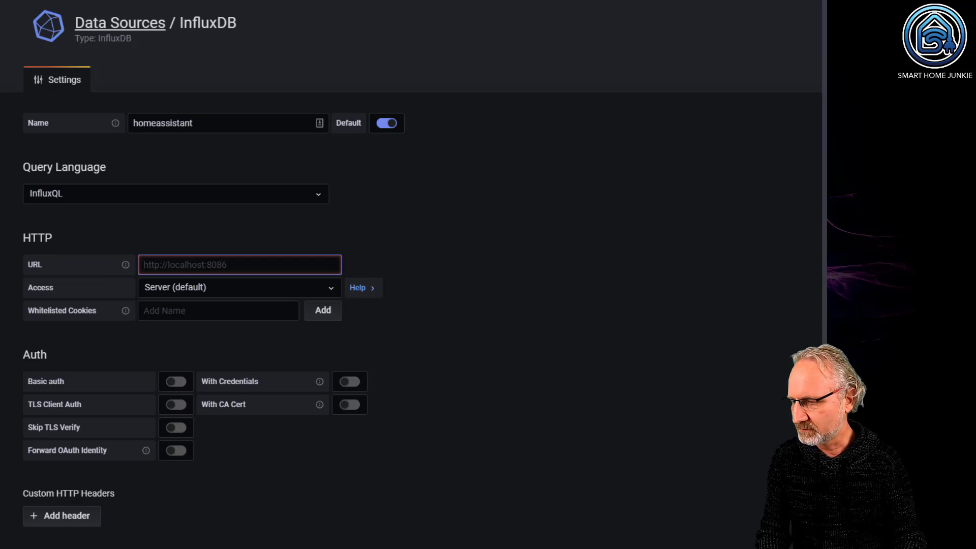
type("http")
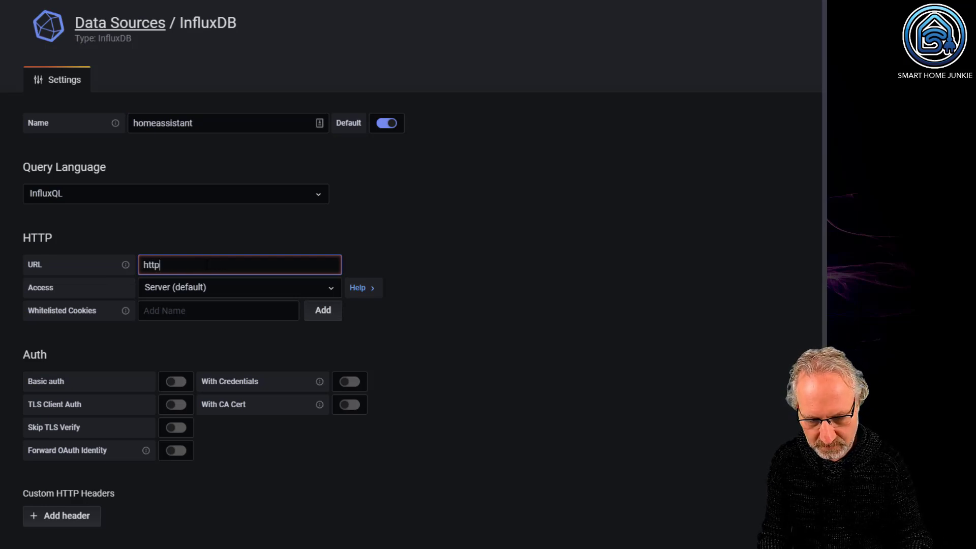
type("://")
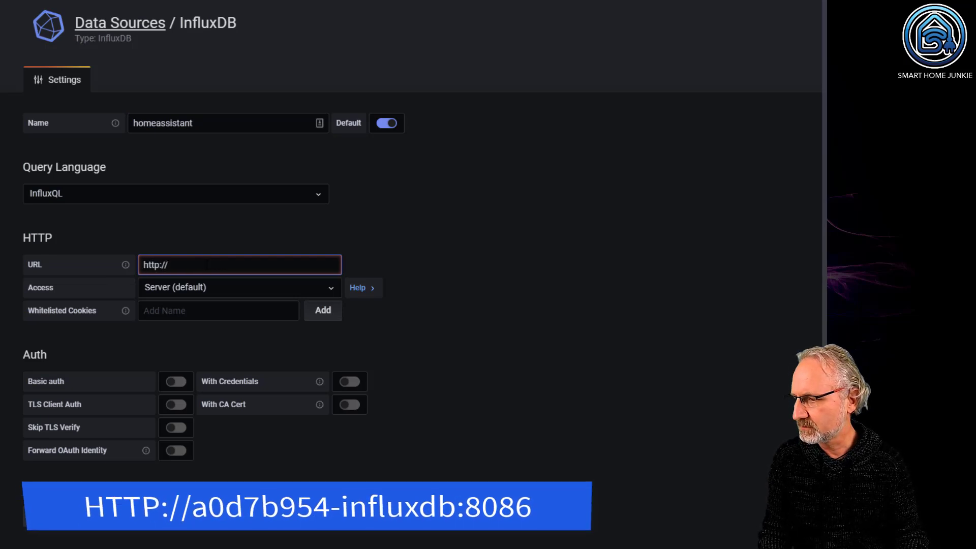
type("a0d7b954-influxdb:8086")
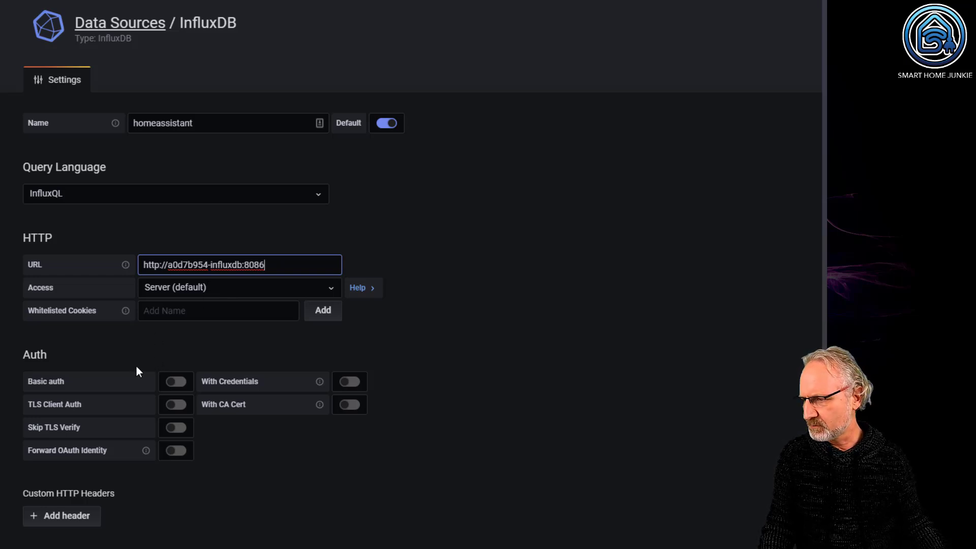
Set both the database and the user to homeassistant in the data source's InfluxDB details.
mouse_move(148, 451)
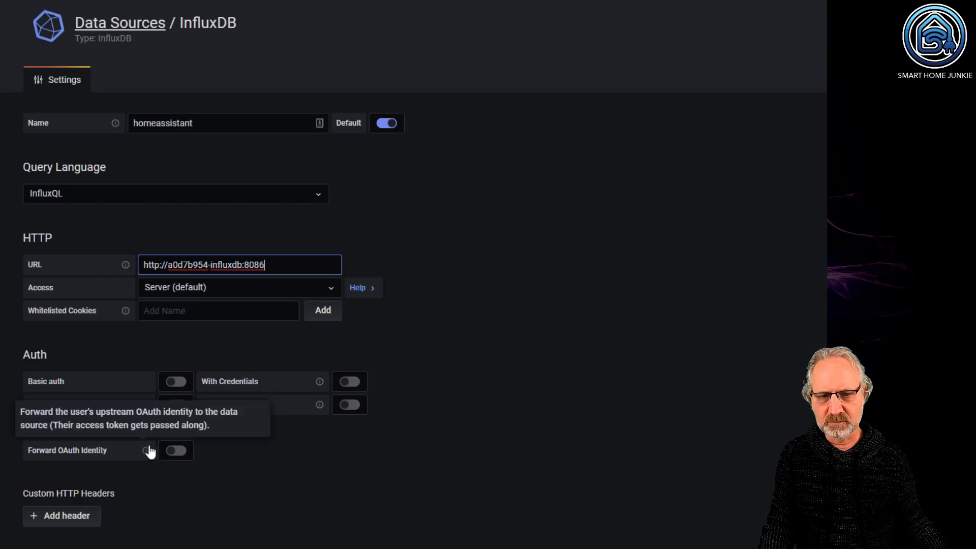
scroll(214, 467, "down", 1)
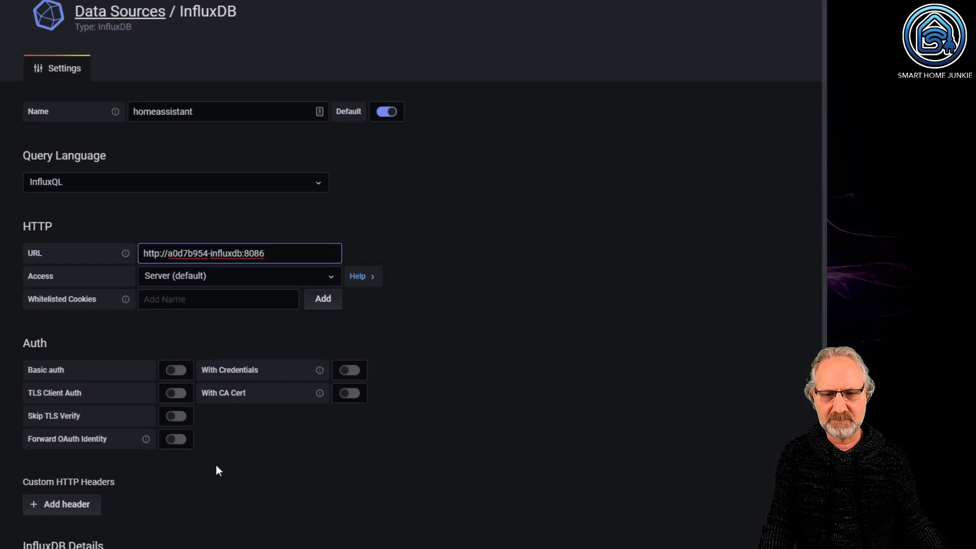
scroll(215, 466, "down", 5)
left_click(168, 330)
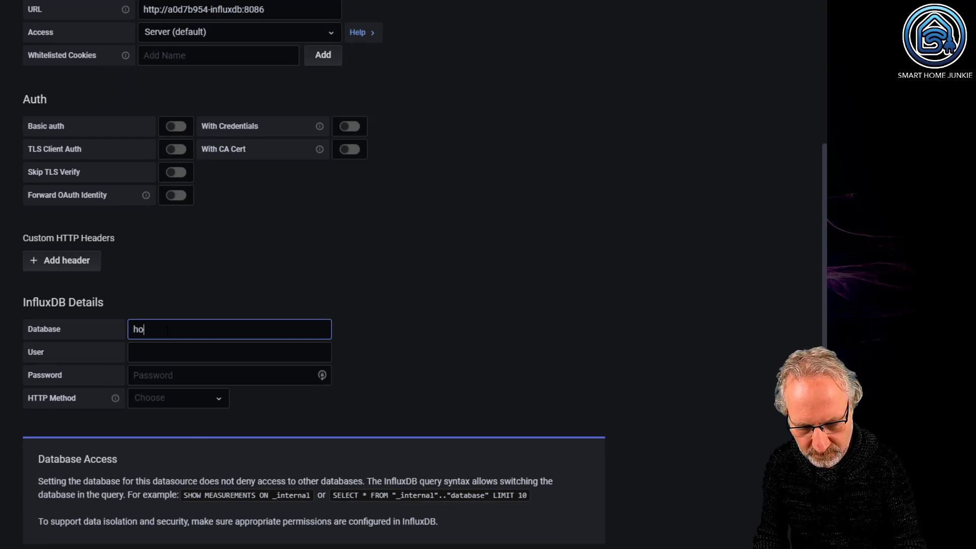
type("homeassistant")
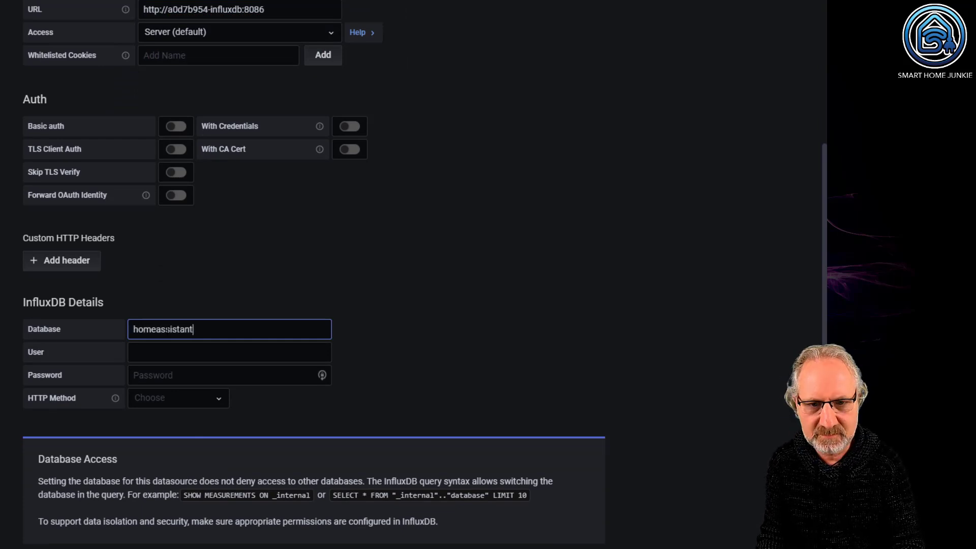
left_click(183, 352)
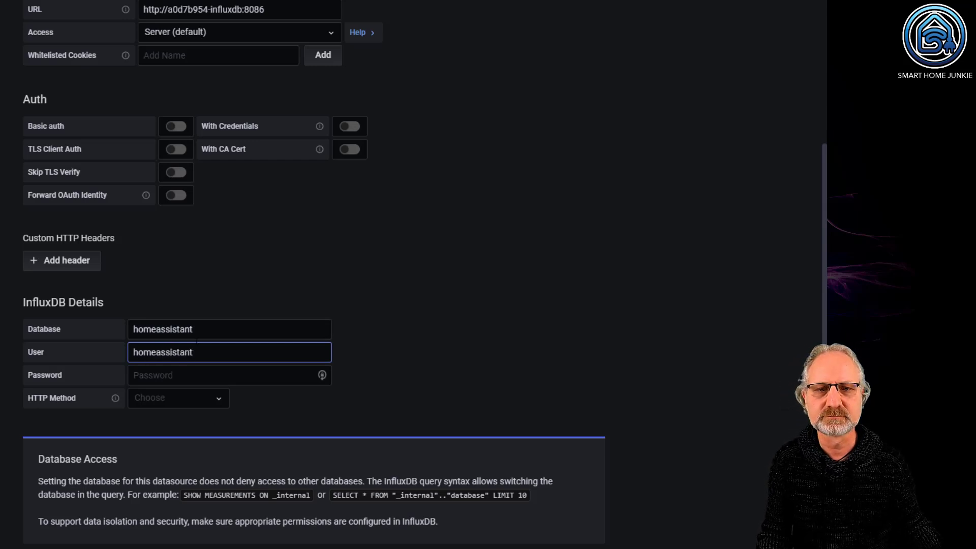
Enter the InfluxDB user's password, then save and test the data source.
left_click(203, 376)
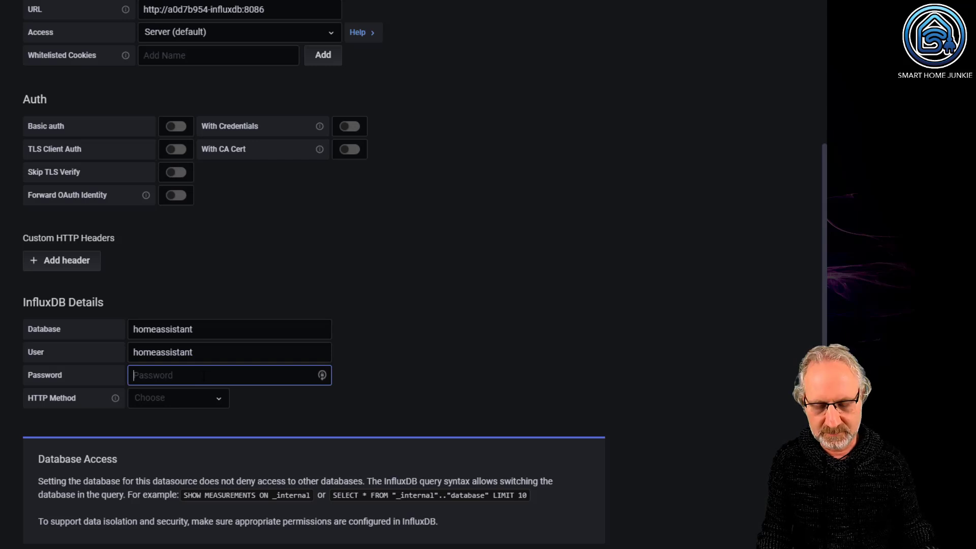
type("••")
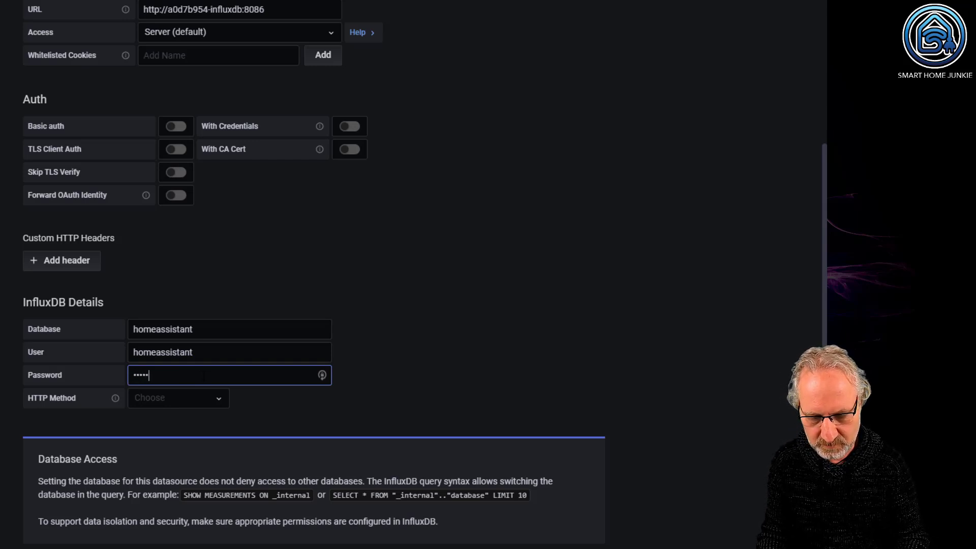
type("•••••••••••")
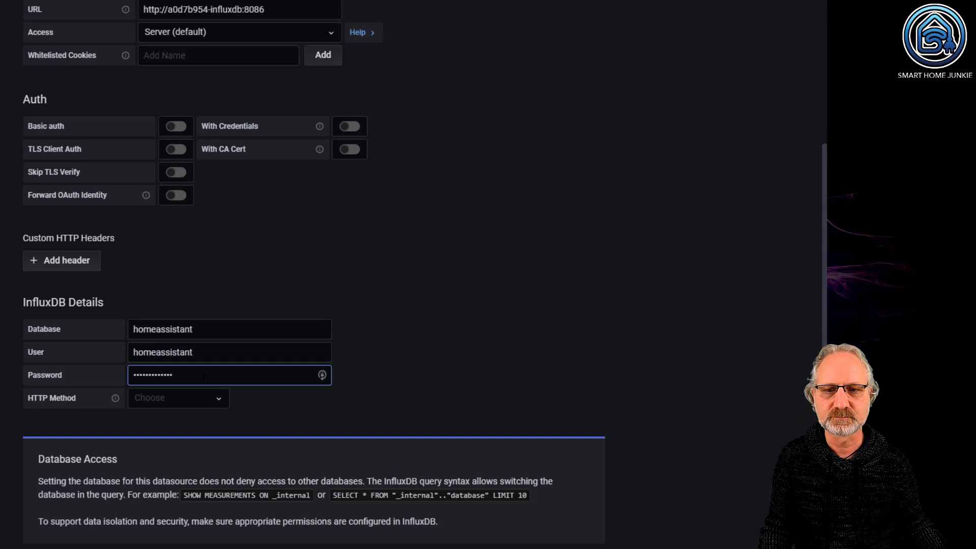
scroll(384, 386, "down", 3)
left_click(71, 529)
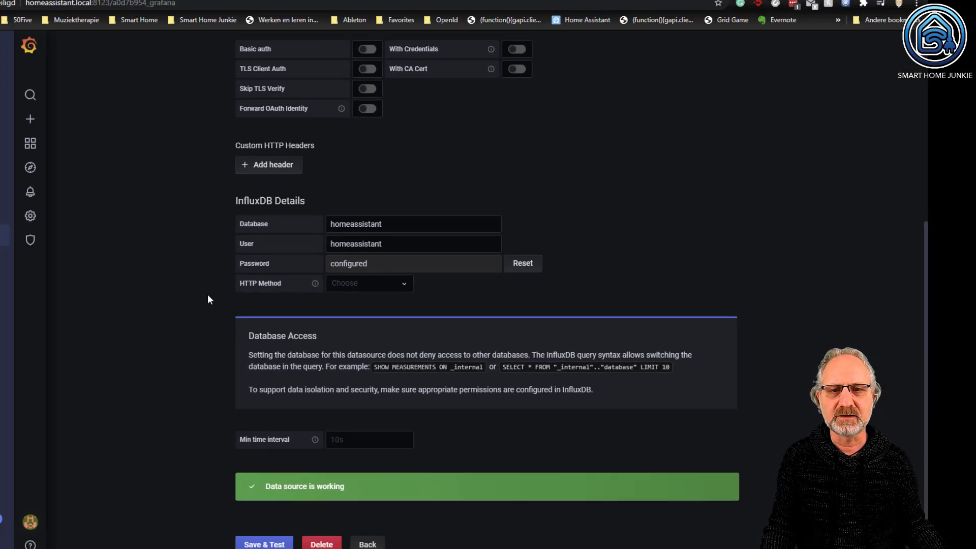
Create a new Grafana dashboard and add a new panel to it.
scroll(207, 299, "up", 6)
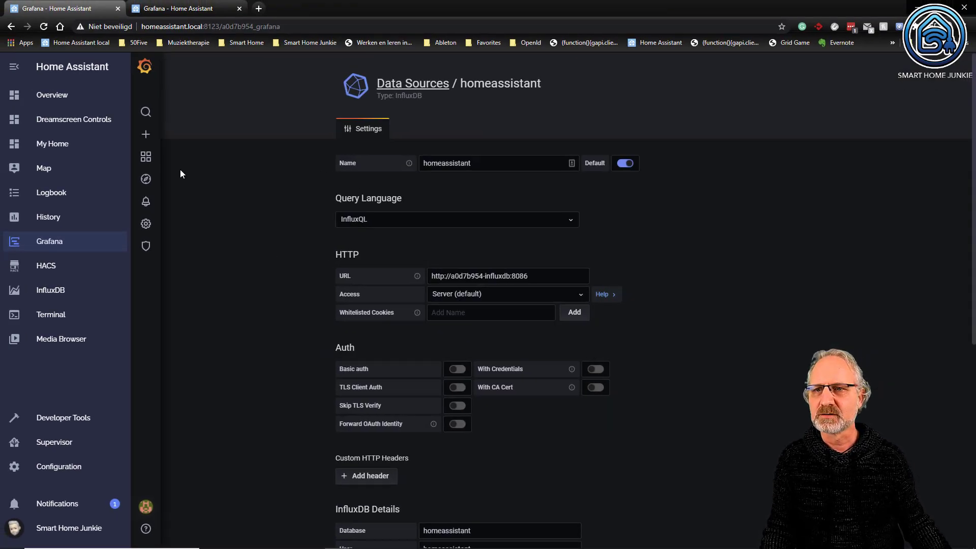
mouse_move(146, 156)
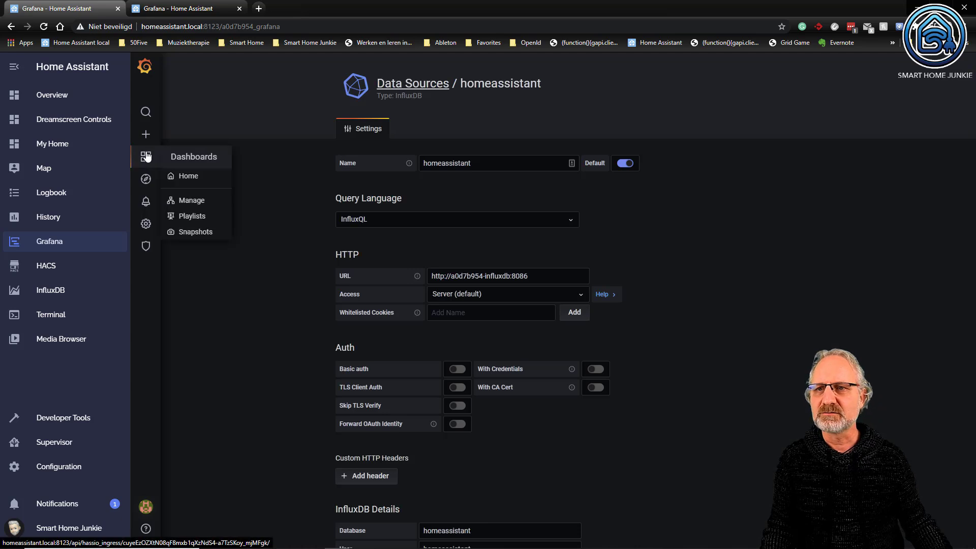
left_click(187, 175)
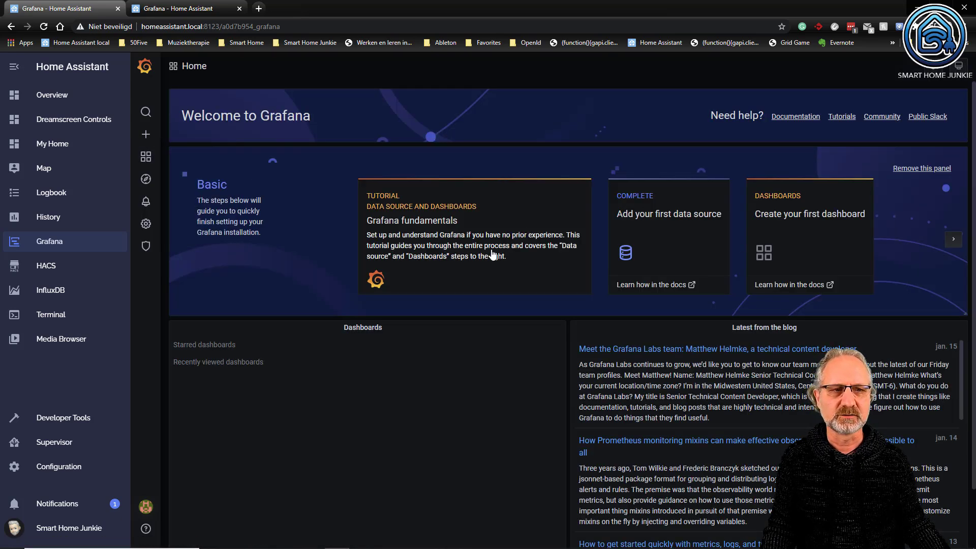
mouse_move(153, 162)
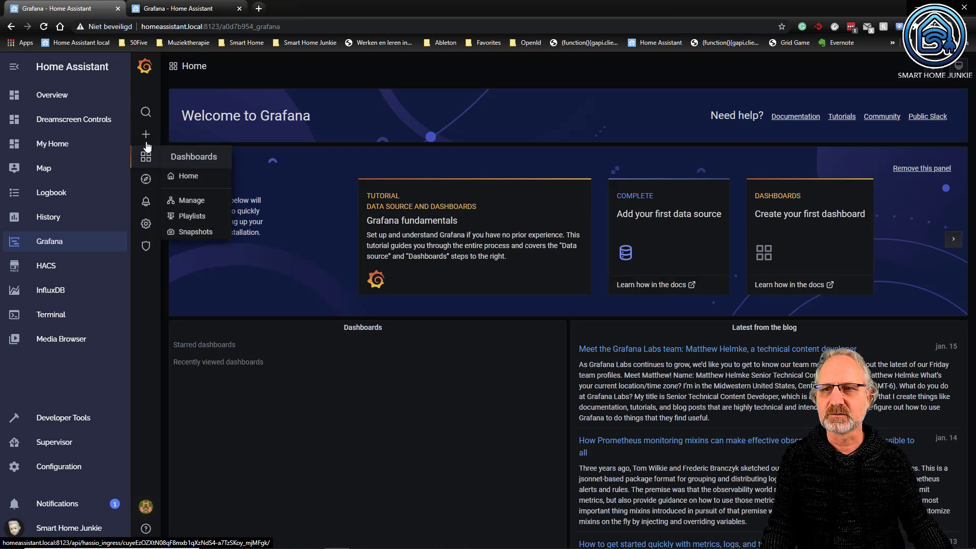
mouse_move(148, 140)
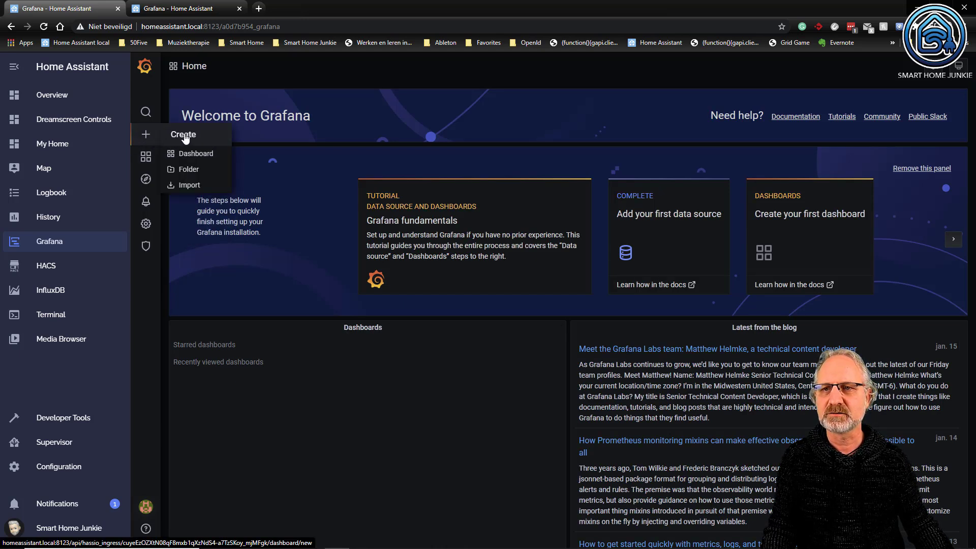
left_click(195, 155)
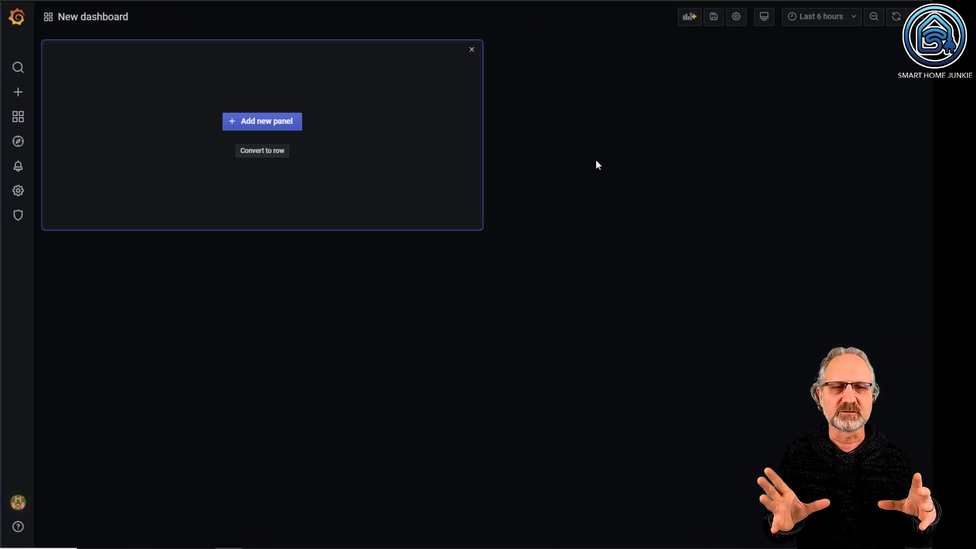
left_click(266, 122)
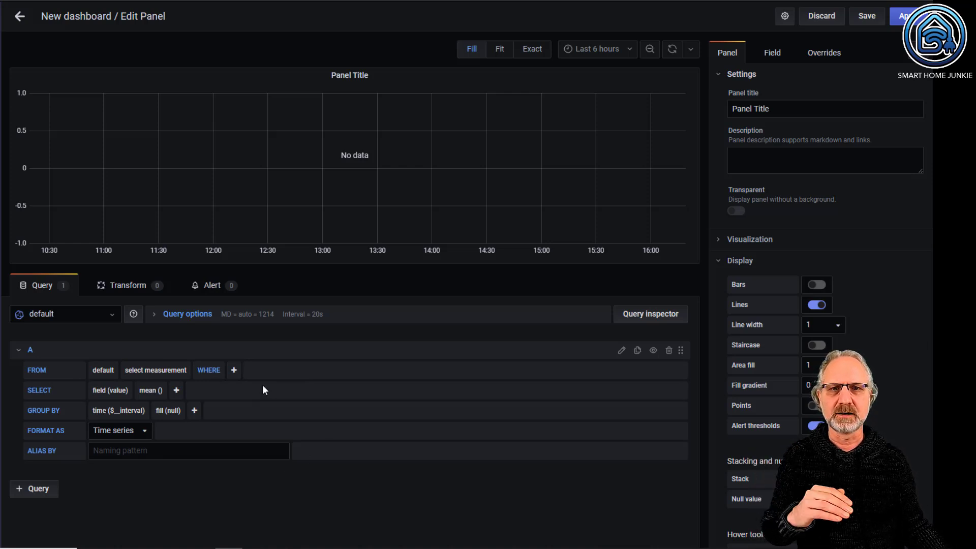
Set the panel's query A to read from the state measurement where entity_id equals living_room.
left_click(165, 375)
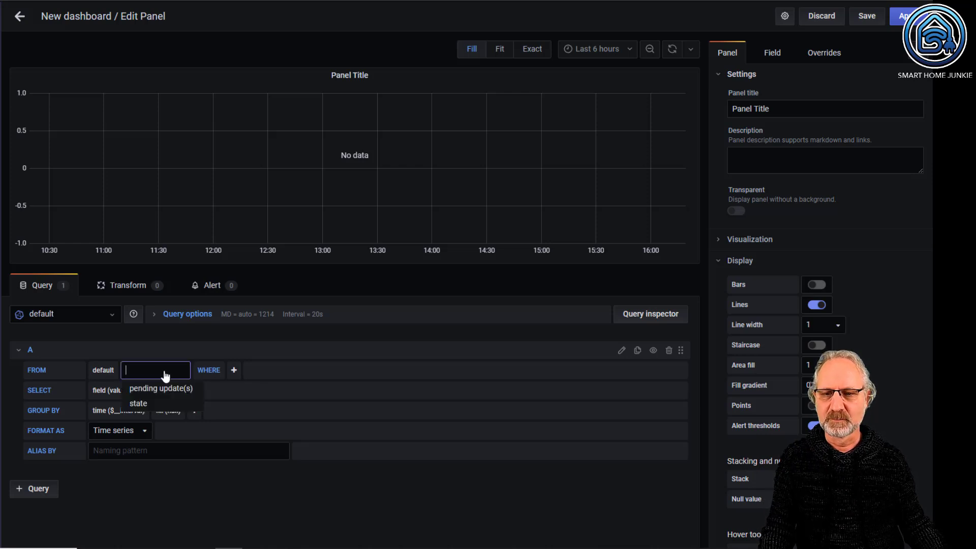
left_click(140, 403)
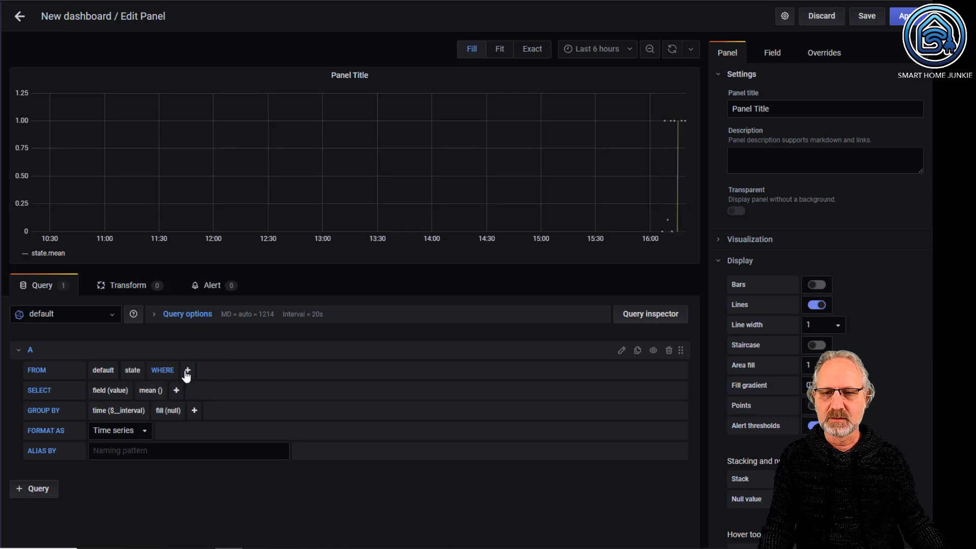
left_click(189, 372)
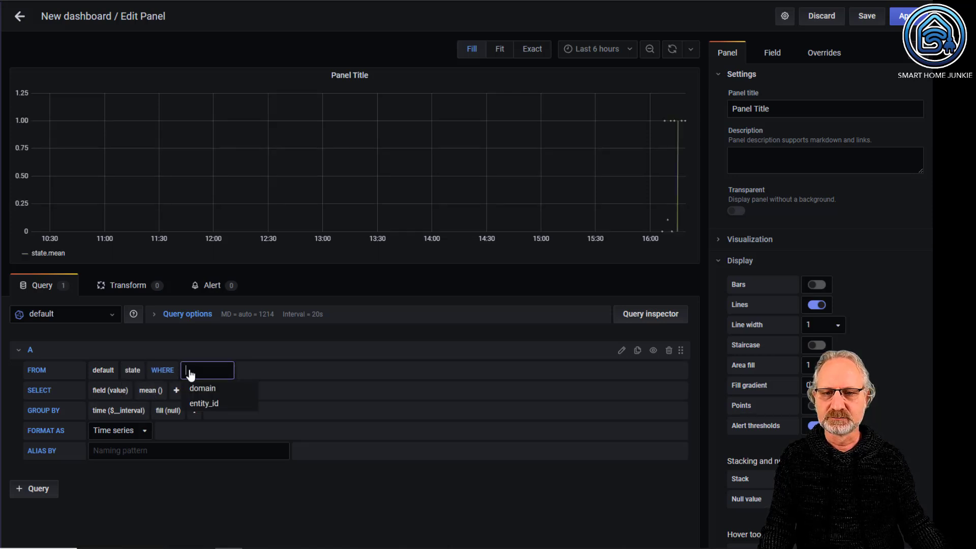
left_click(214, 405)
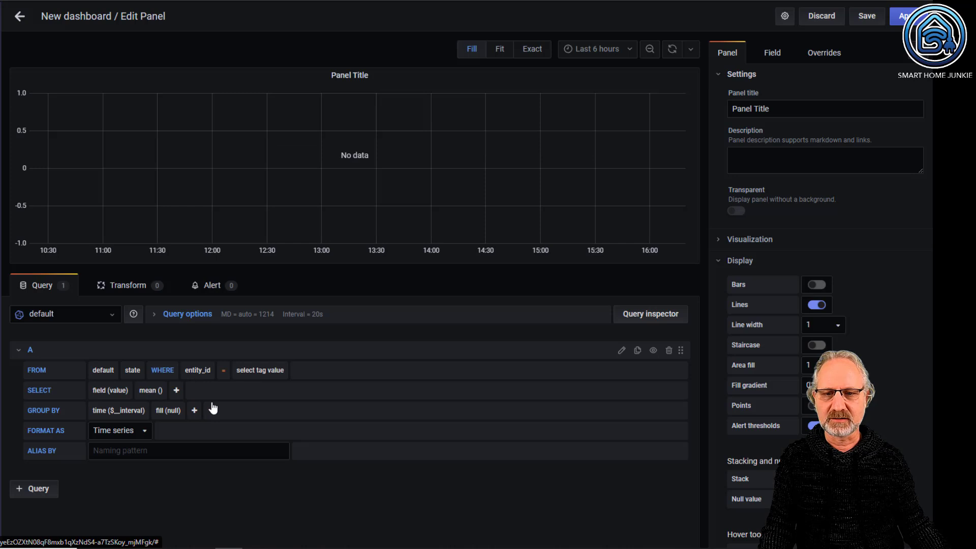
left_click(259, 370)
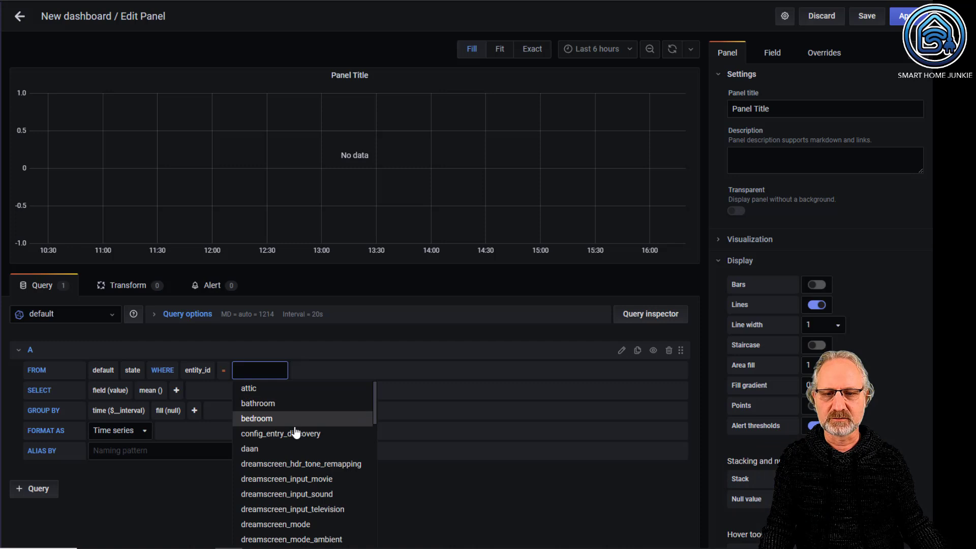
scroll(308, 443, "down", 10)
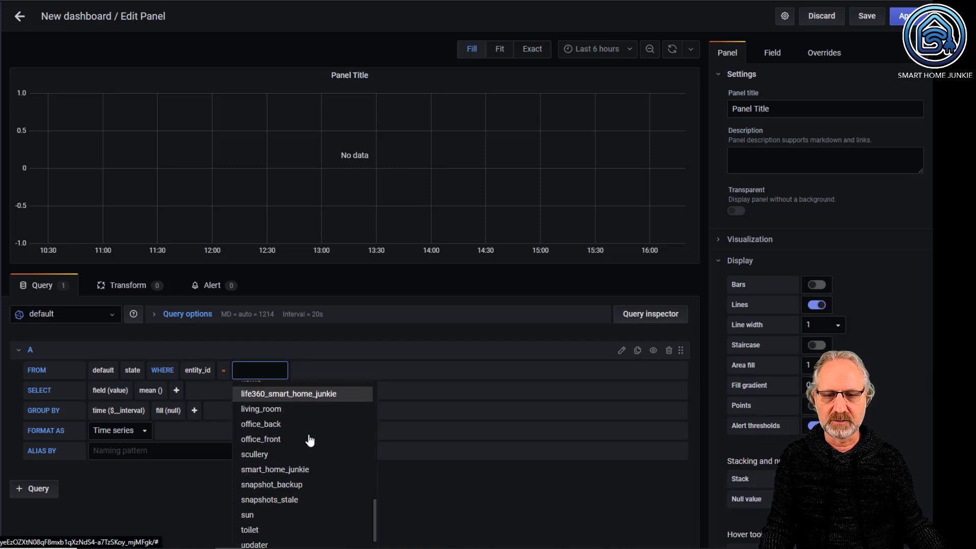
left_click(275, 409)
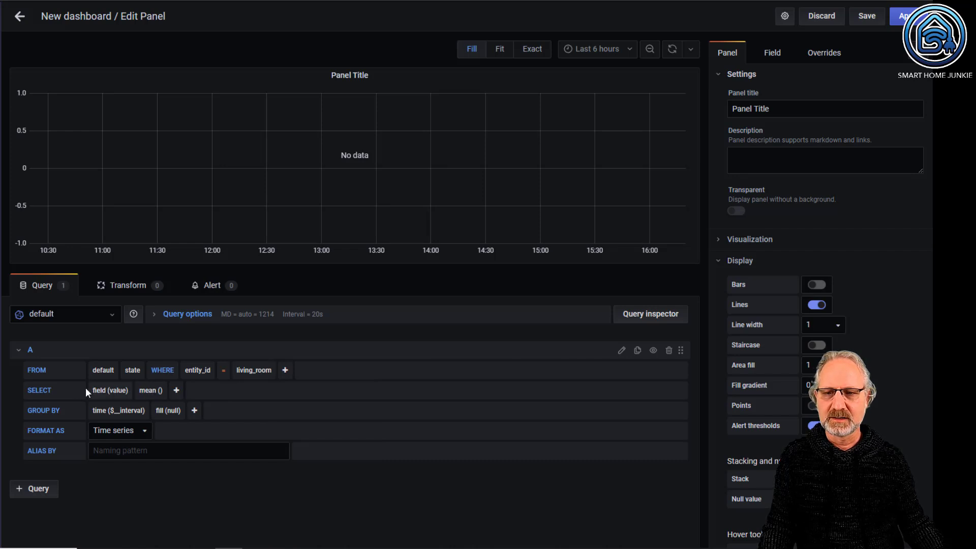
Select the current_temperature field in query A and replace its mean aggregation with distinct.
left_click(123, 392)
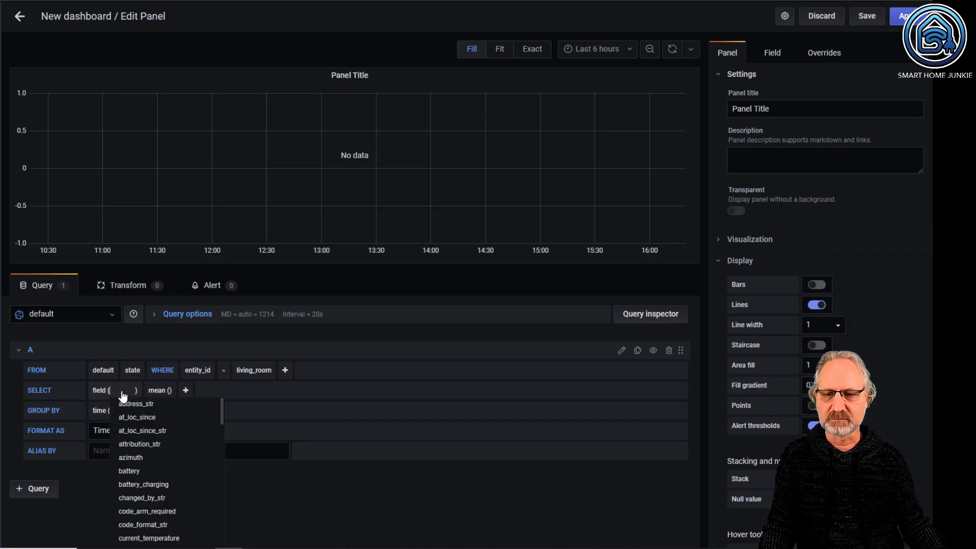
scroll(175, 470, "down", 5)
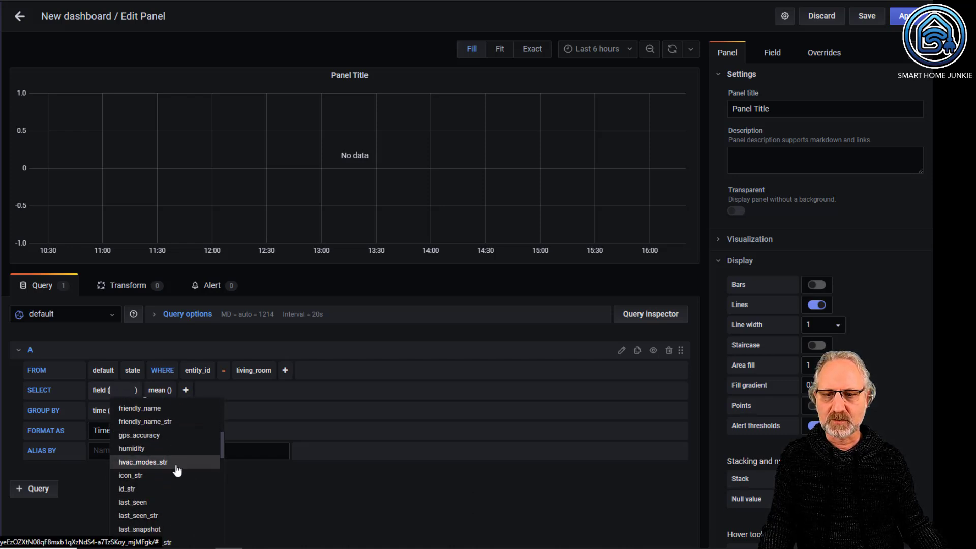
scroll(176, 467, "up", 3)
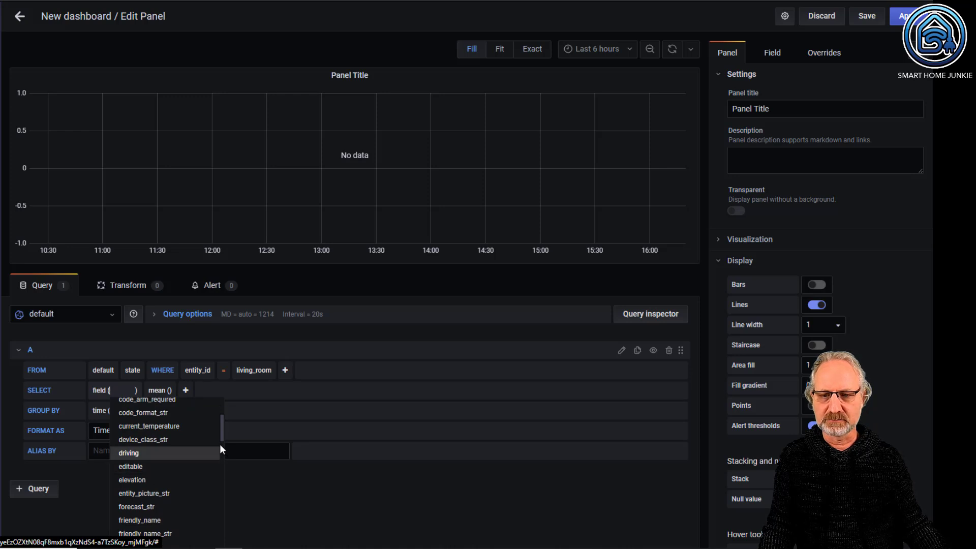
left_click(170, 426)
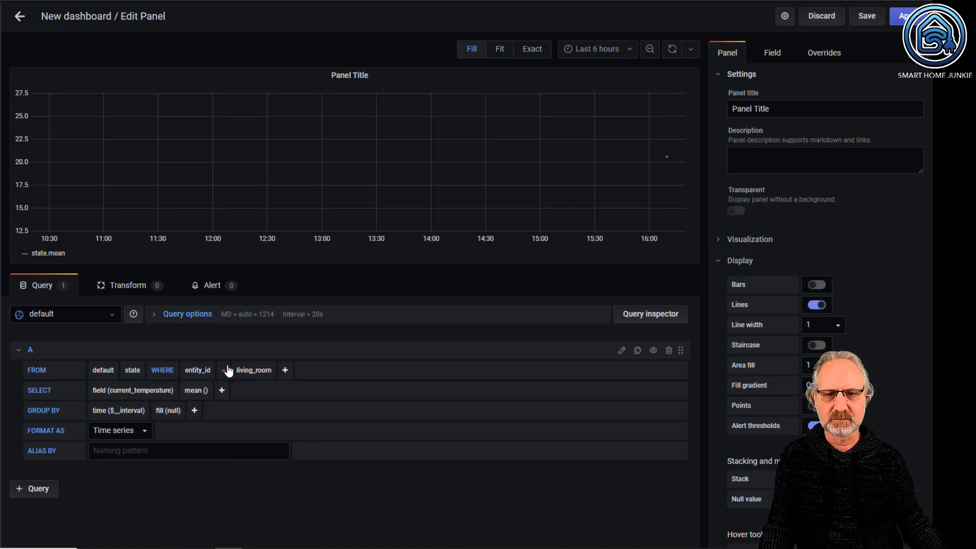
left_click(200, 391)
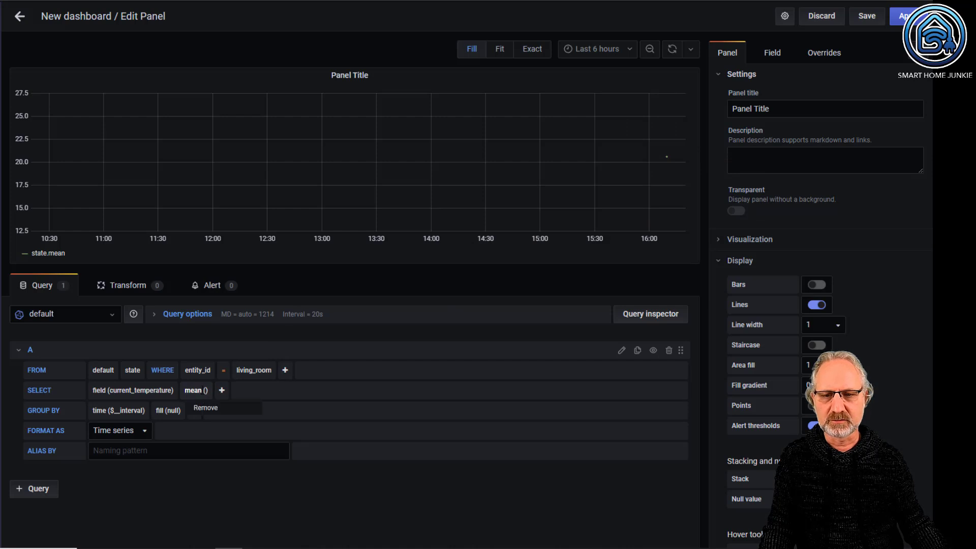
left_click(220, 391)
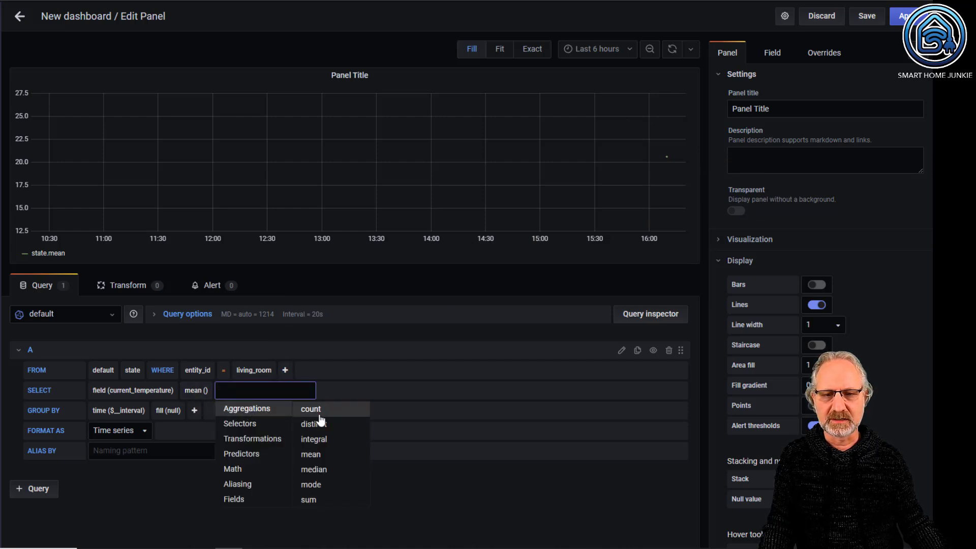
left_click(313, 424)
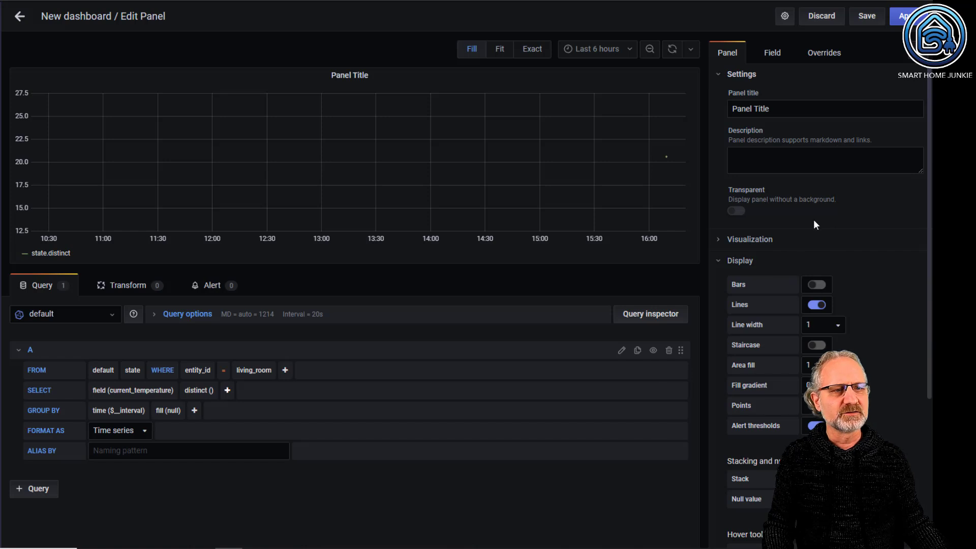
Try the Stat, Gauge and Bar gauge visualizations on the panel and switch back to Graph.
left_click(721, 244)
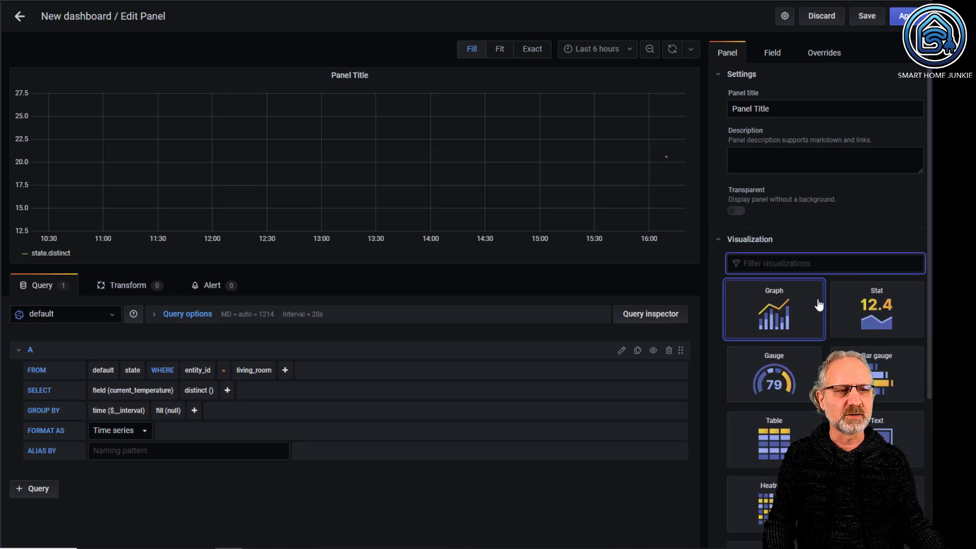
left_click(876, 309)
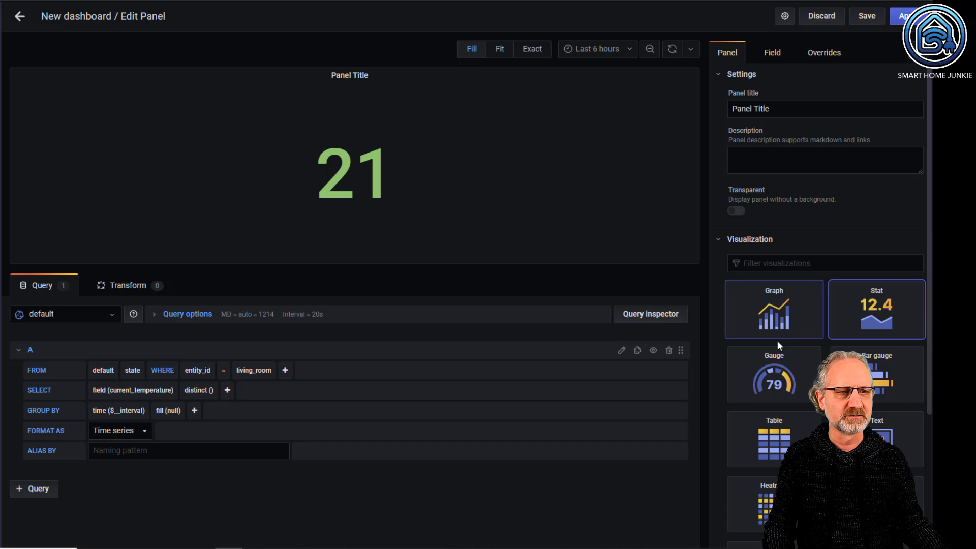
left_click(780, 369)
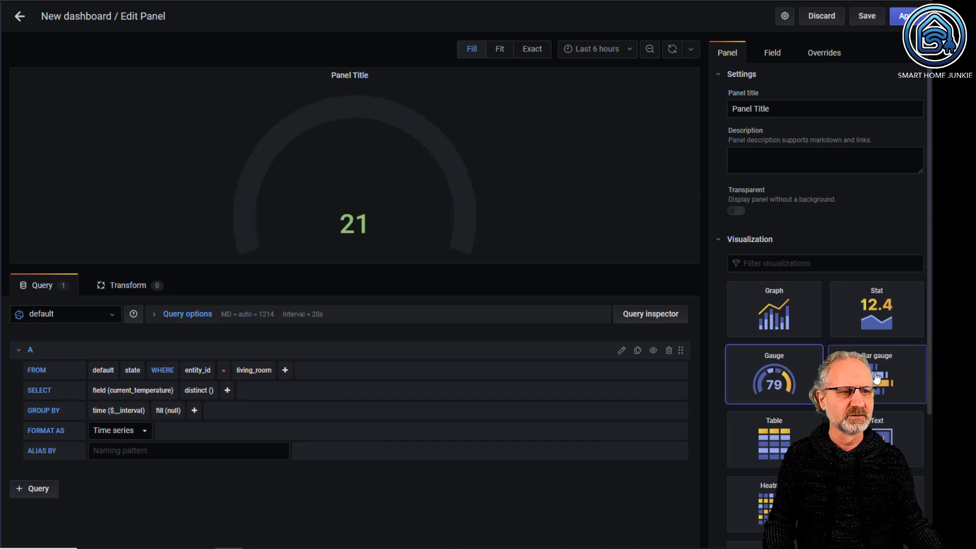
left_click(897, 376)
left_click(771, 317)
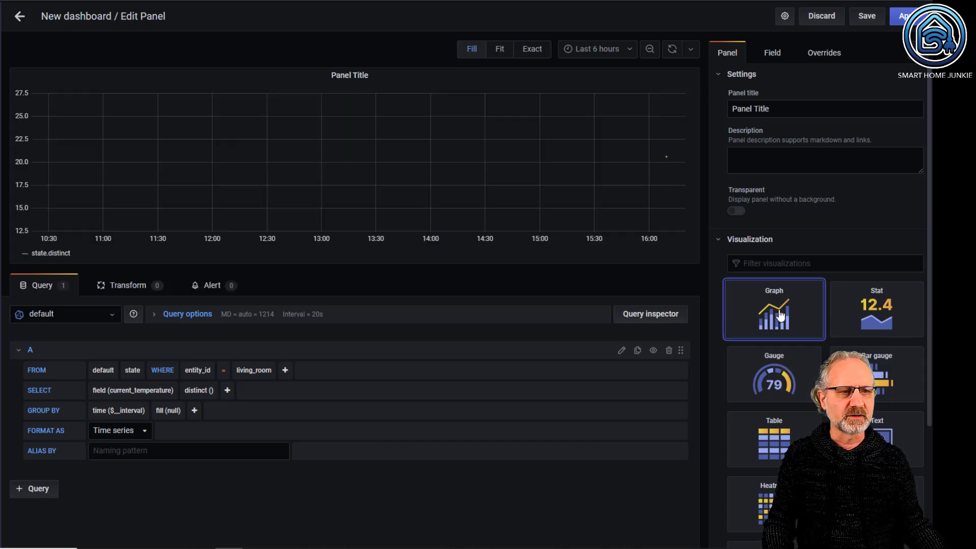
left_click(717, 242)
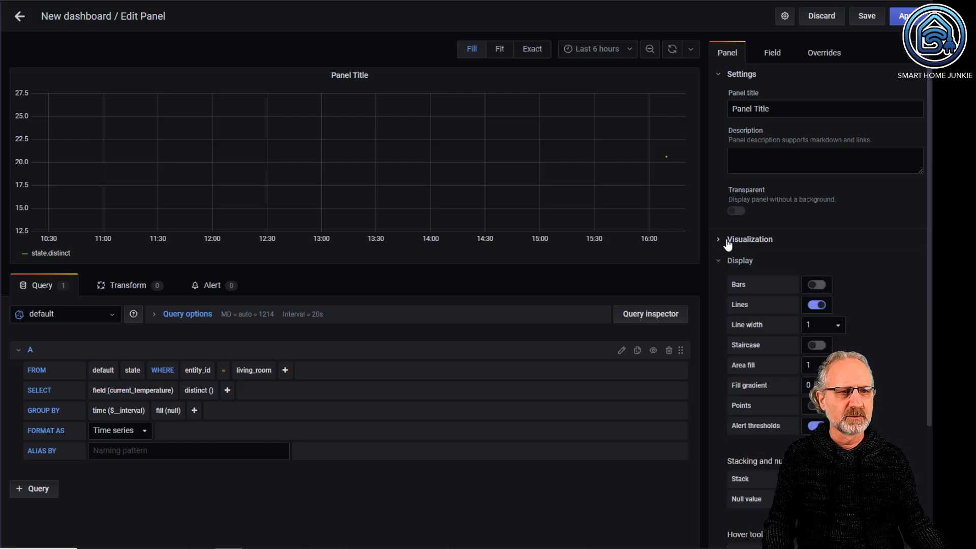
Try the Bars display option on the graph, turn it off again and look through the remaining display settings.
left_click(815, 285)
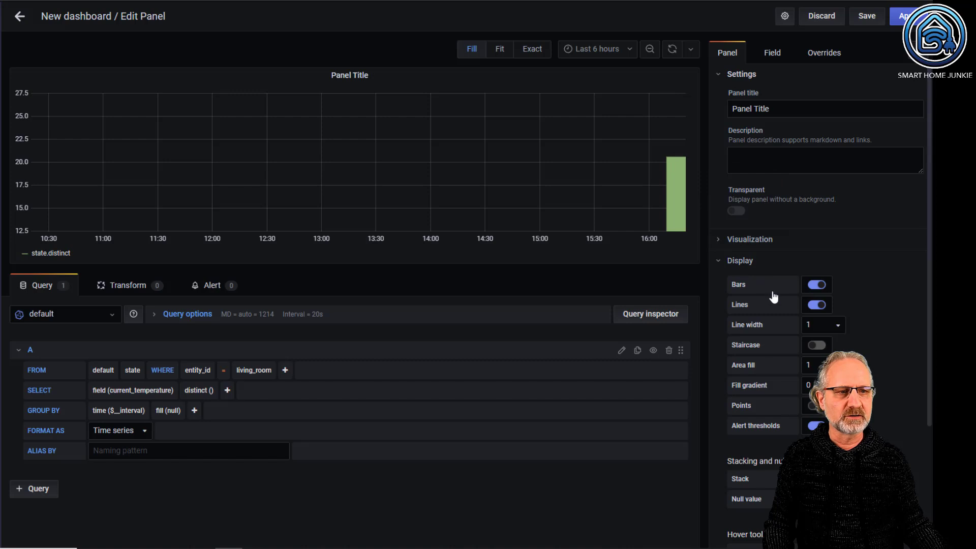
left_click(820, 286)
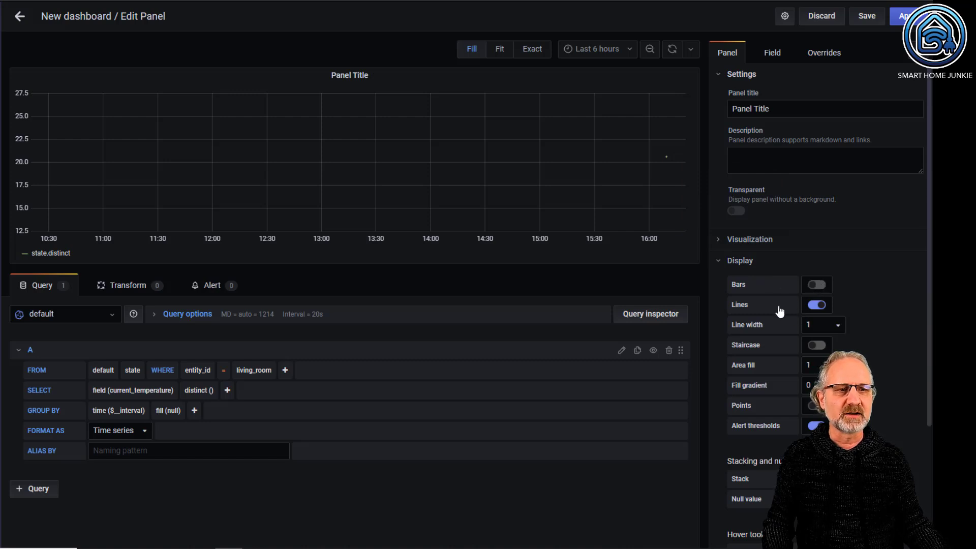
scroll(825, 326, "down", 4)
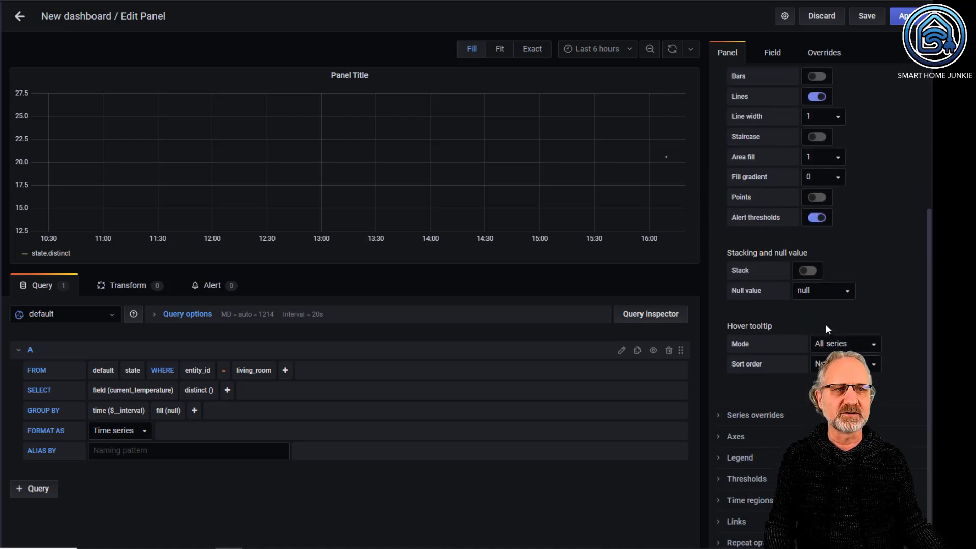
scroll(825, 324, "up", 4)
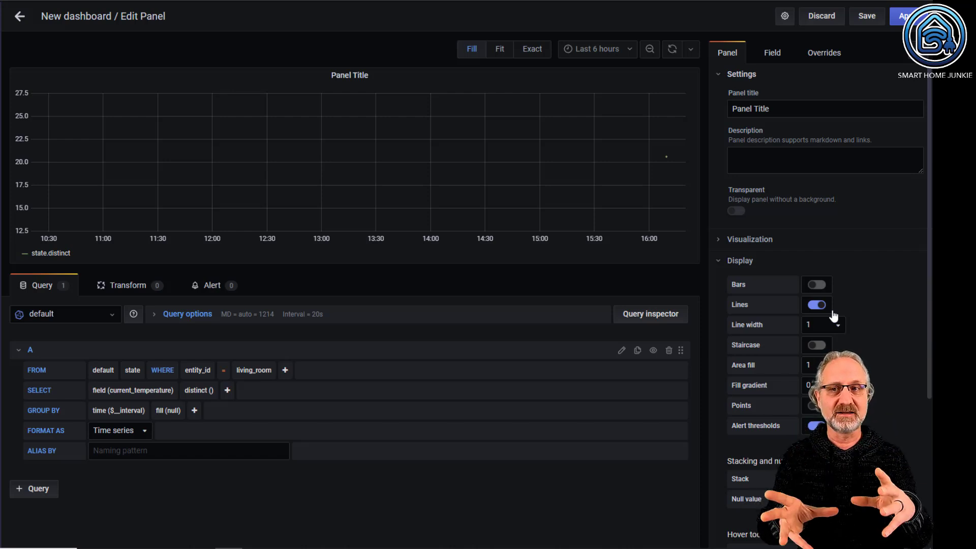
Leave the panel editor and go from the Weather this week dashboard to the Weather Today dashboard.
left_click(20, 18)
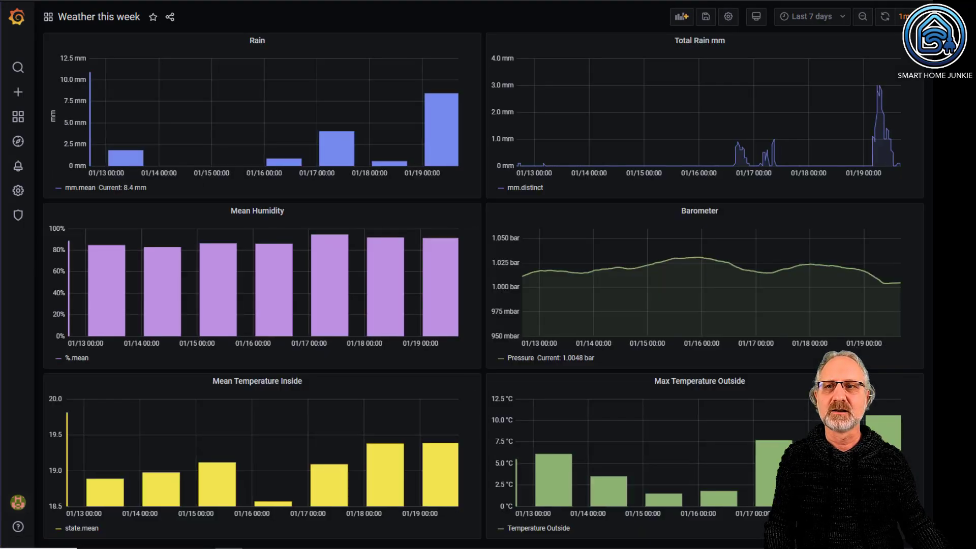
scroll(436, 88, "up", 1)
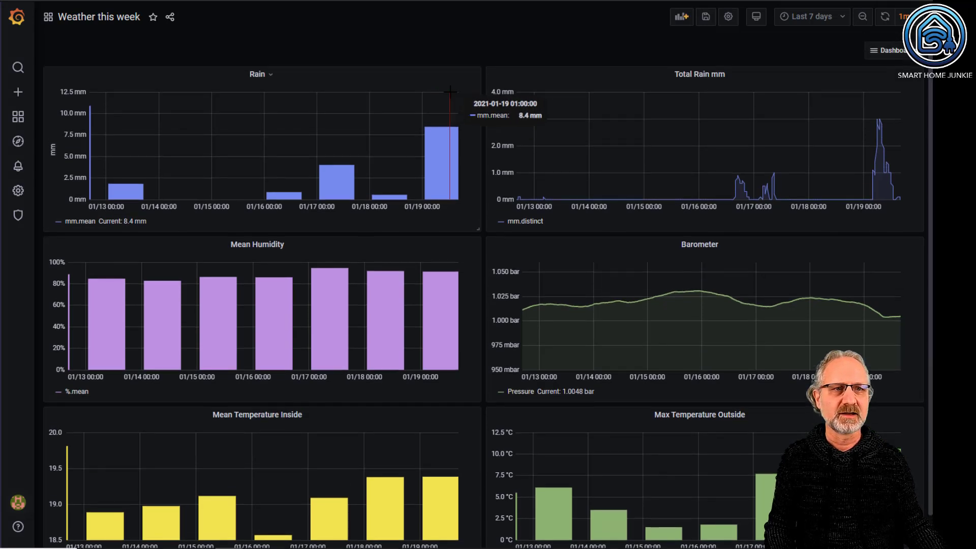
left_click(881, 52)
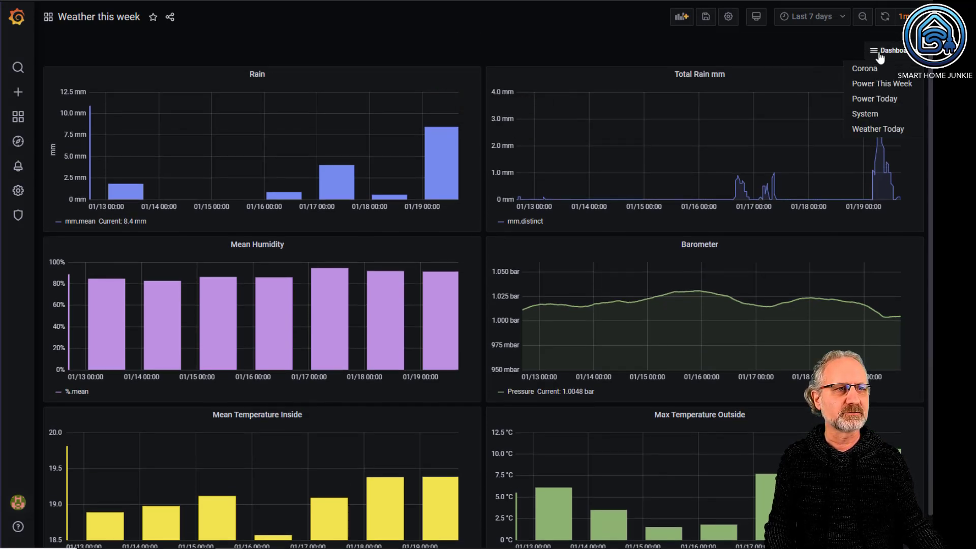
left_click(897, 130)
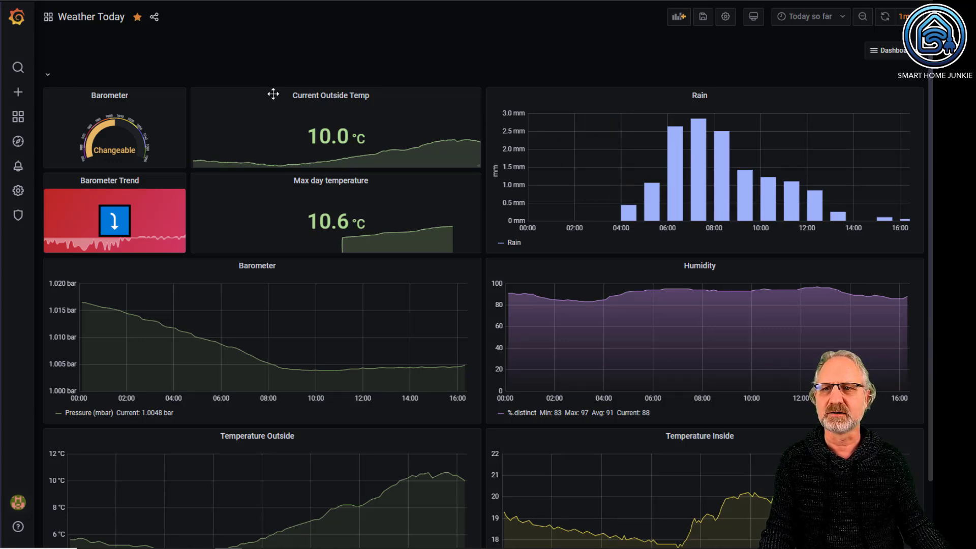
mouse_move(20, 93)
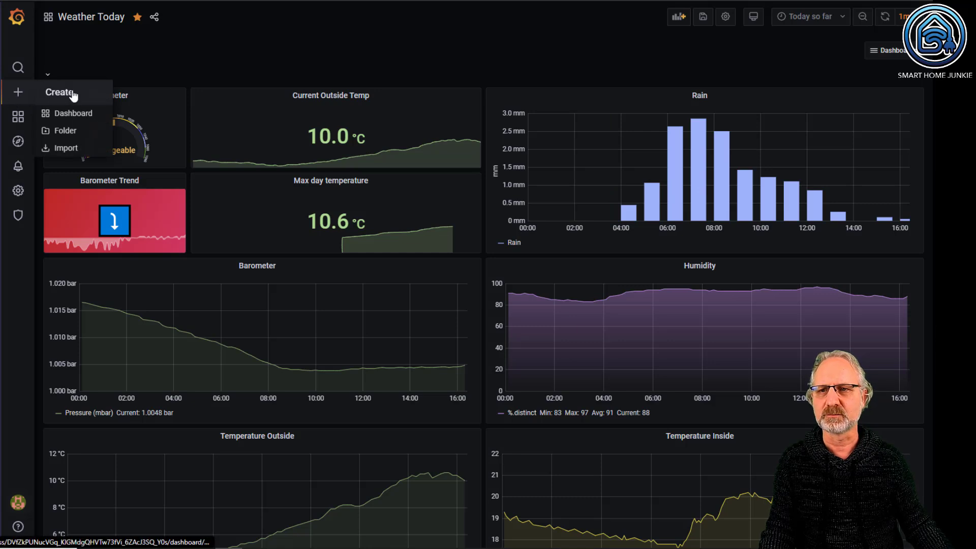
Create a new dashboard with a panel and set query A to the state measurement where entity_id is livingroom.
left_click(76, 113)
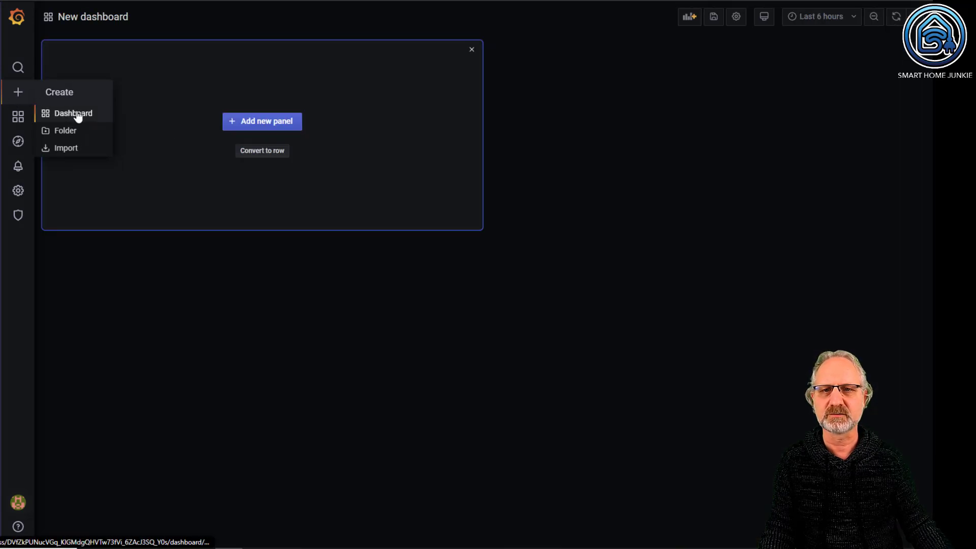
left_click(278, 122)
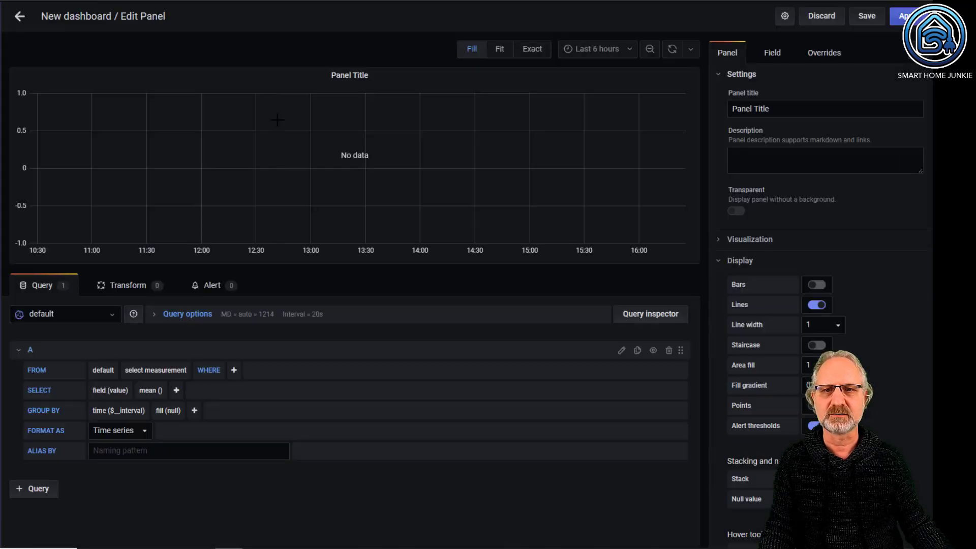
left_click(148, 376)
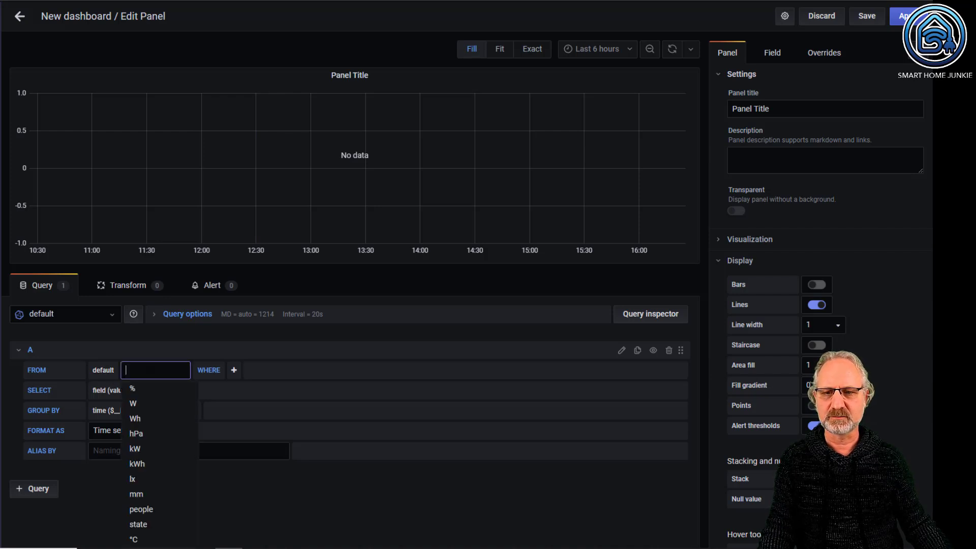
left_click(149, 527)
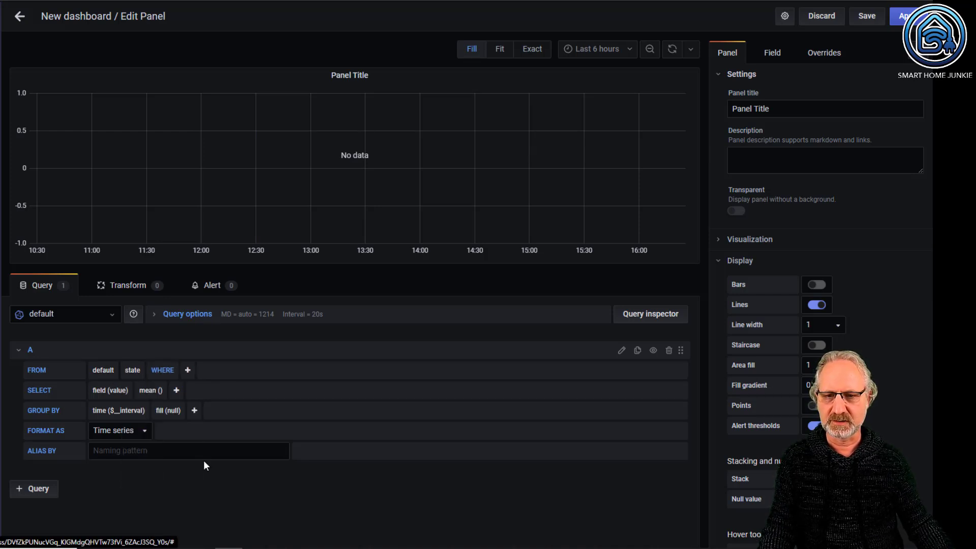
left_click(189, 372)
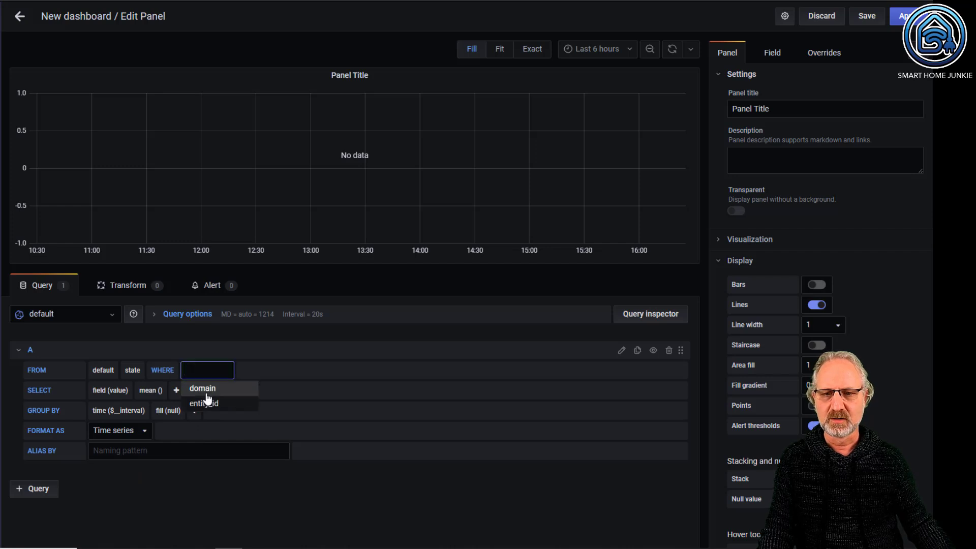
left_click(221, 406)
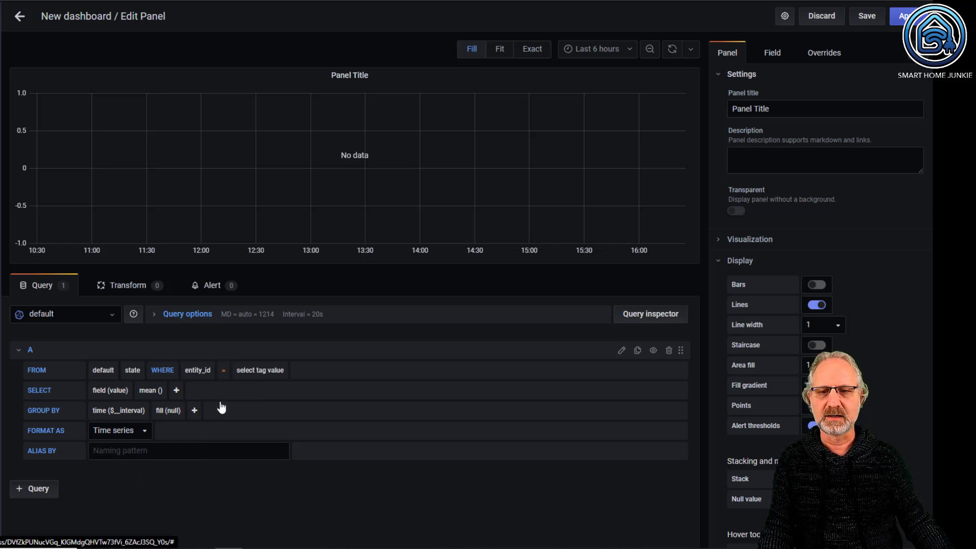
left_click(262, 373)
left_click(258, 387)
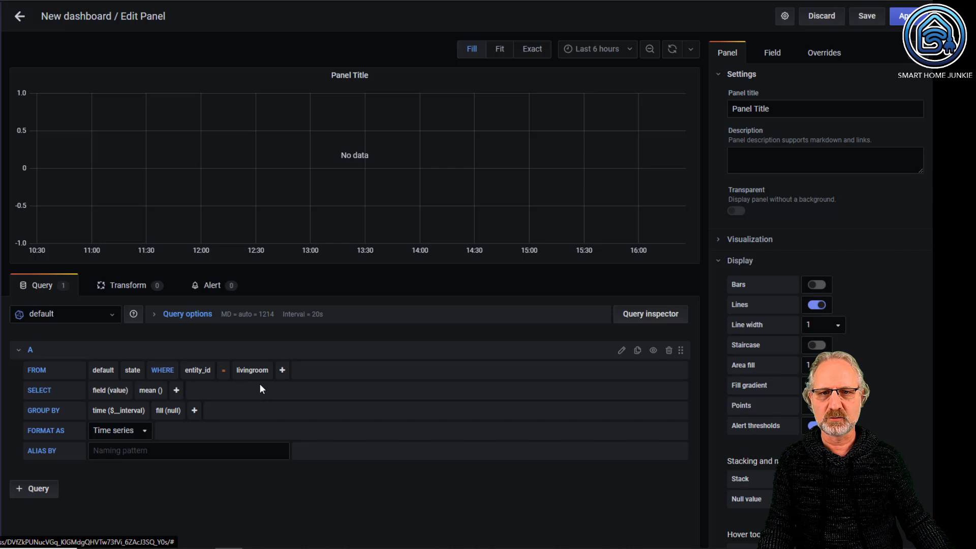
Select the current_temperature field in the livingroom query and replace its mean aggregation with distinct.
left_click(121, 392)
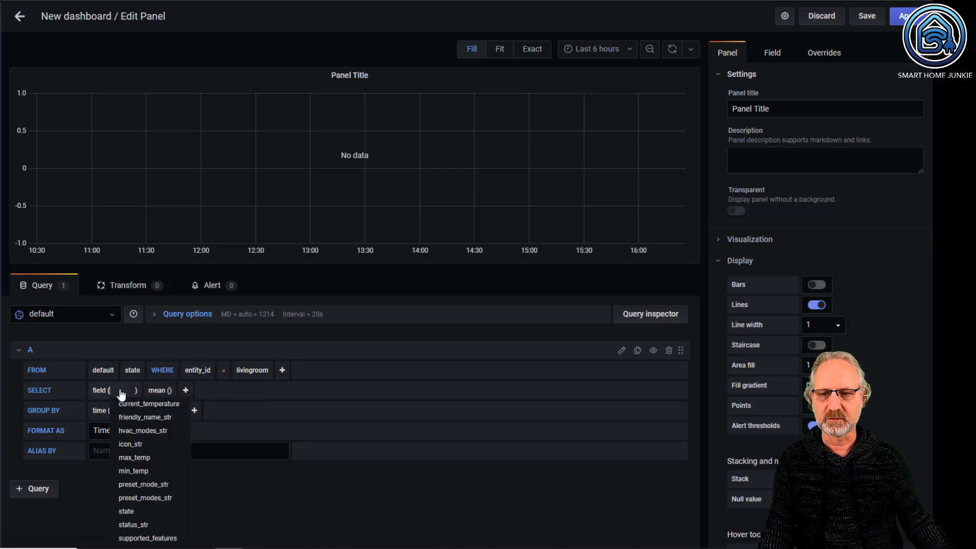
left_click(155, 399)
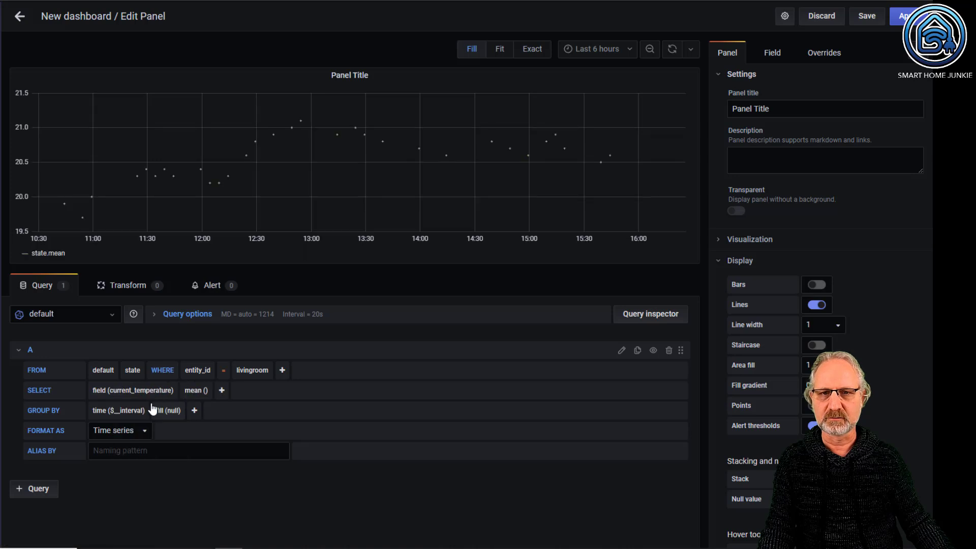
left_click(198, 394)
left_click(222, 390)
mouse_move(252, 432)
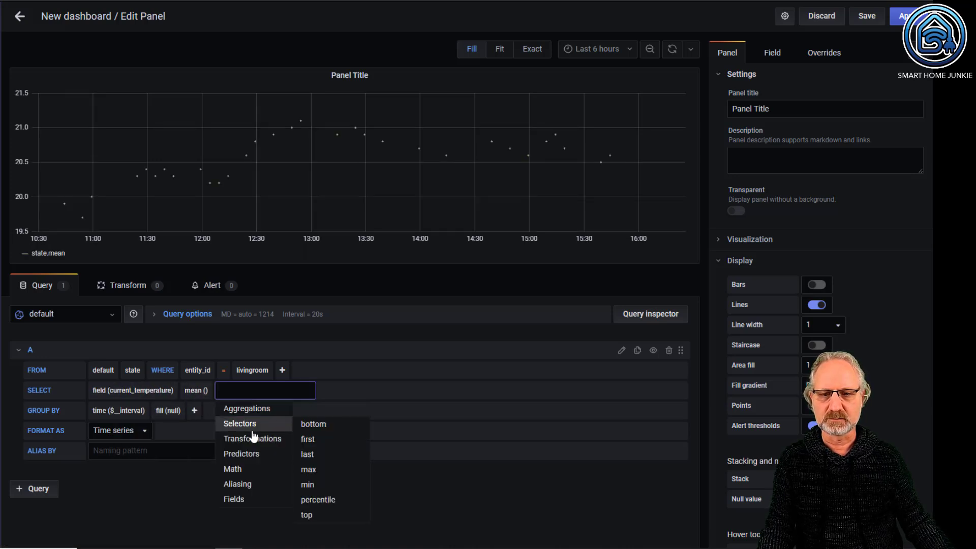
mouse_move(258, 409)
left_click(324, 427)
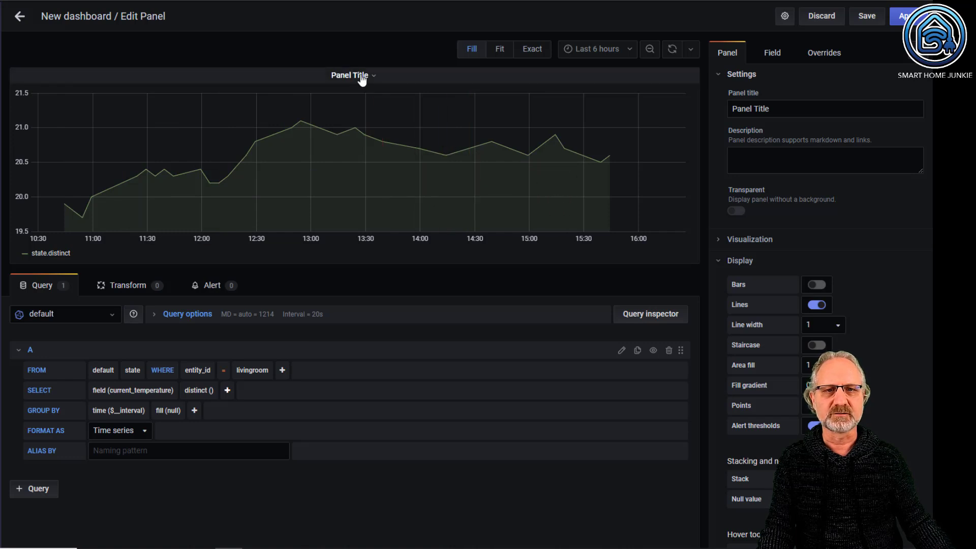
Set the panel title to Living Room Temperature.
left_click_drag(770, 109, 711, 107)
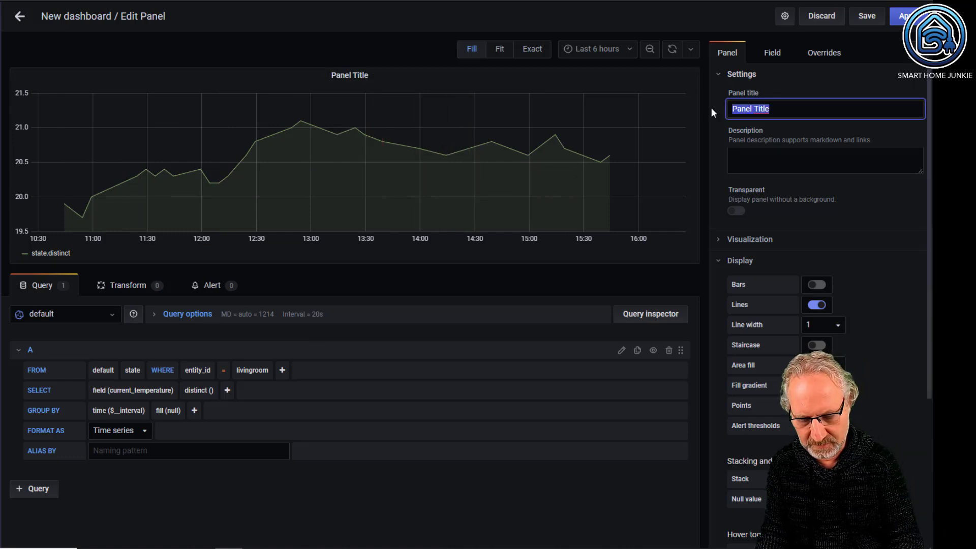
type("Li")
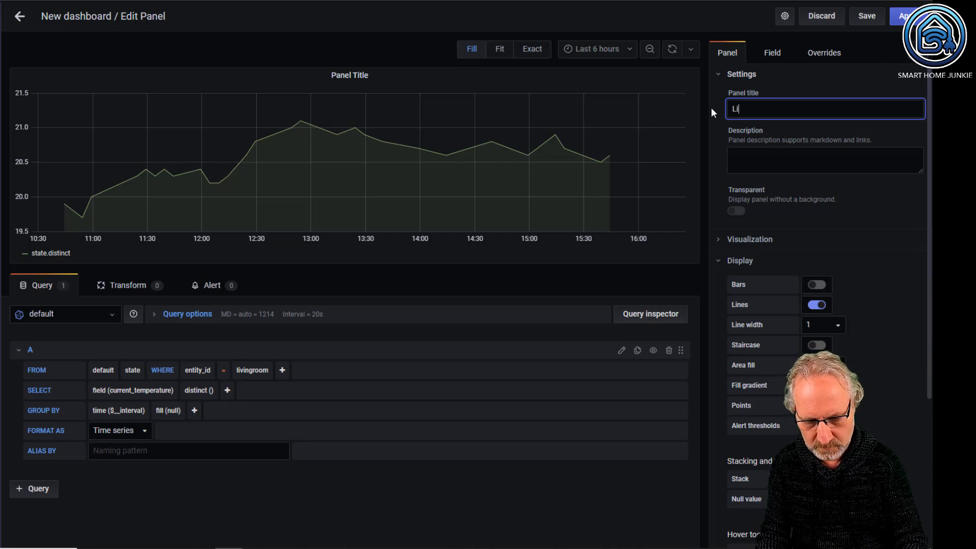
type("ving Room")
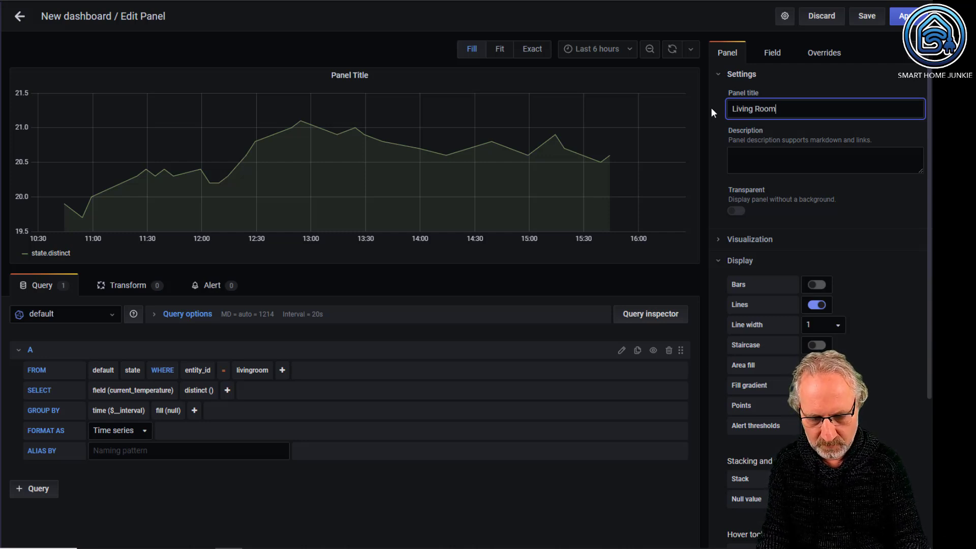
type(" Temperature")
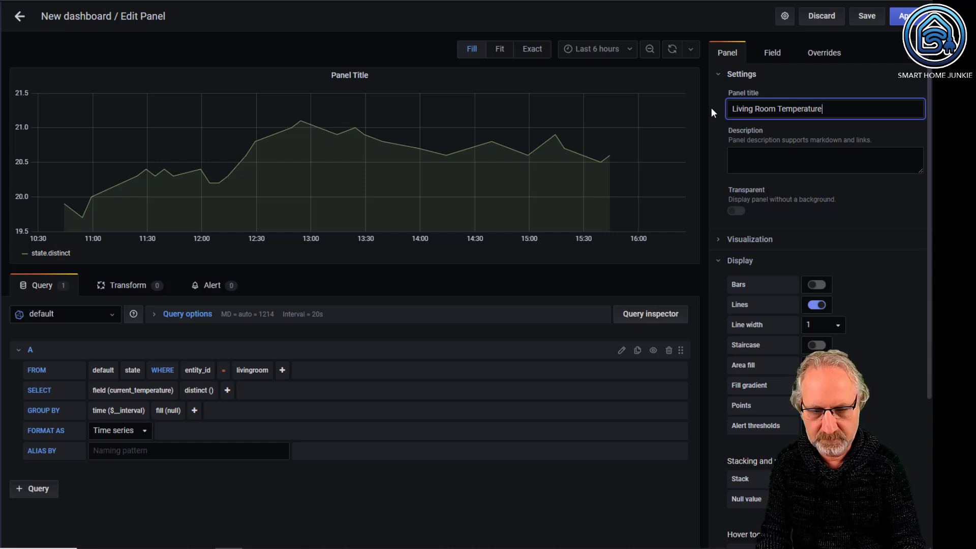
left_click(759, 158)
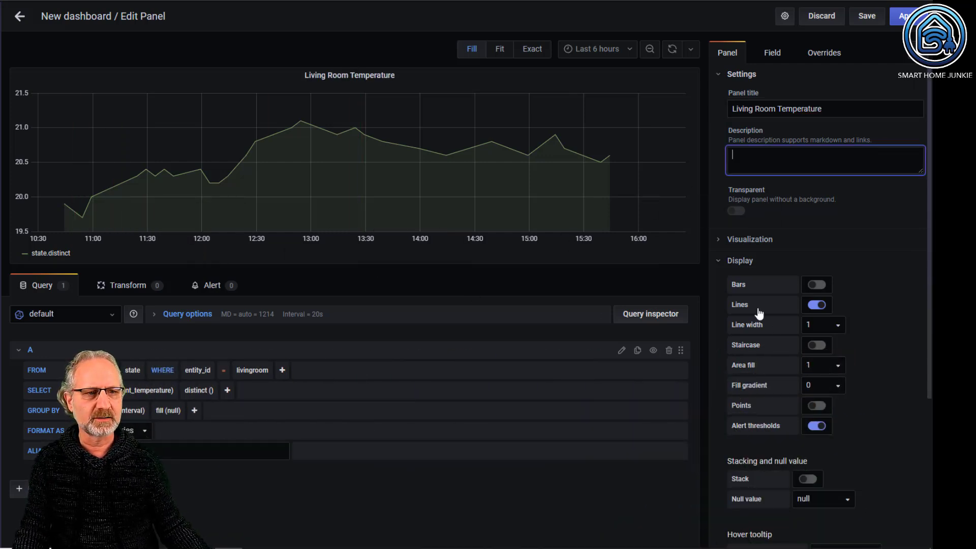
Try displaying the living room temperature as bars with and without lines, and return to lines only.
left_click(816, 286)
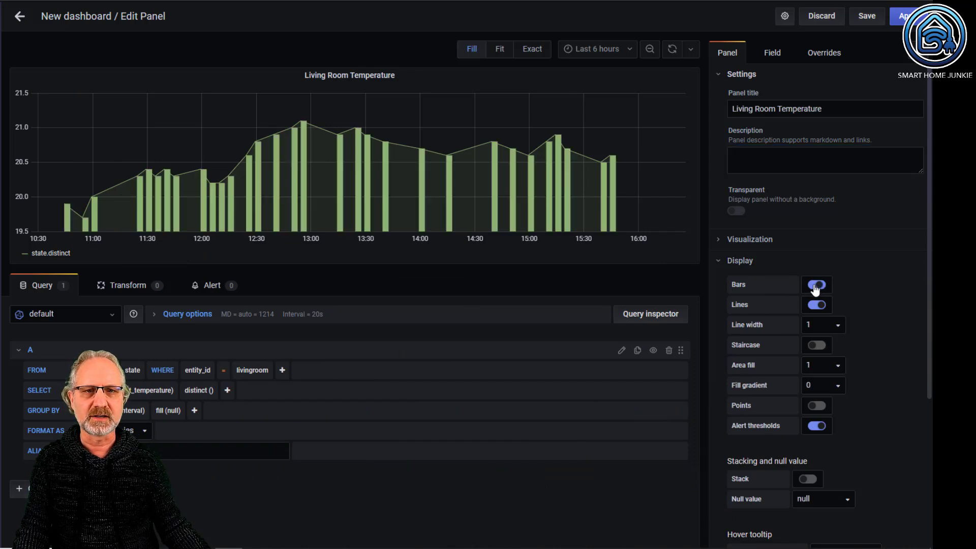
left_click(818, 306)
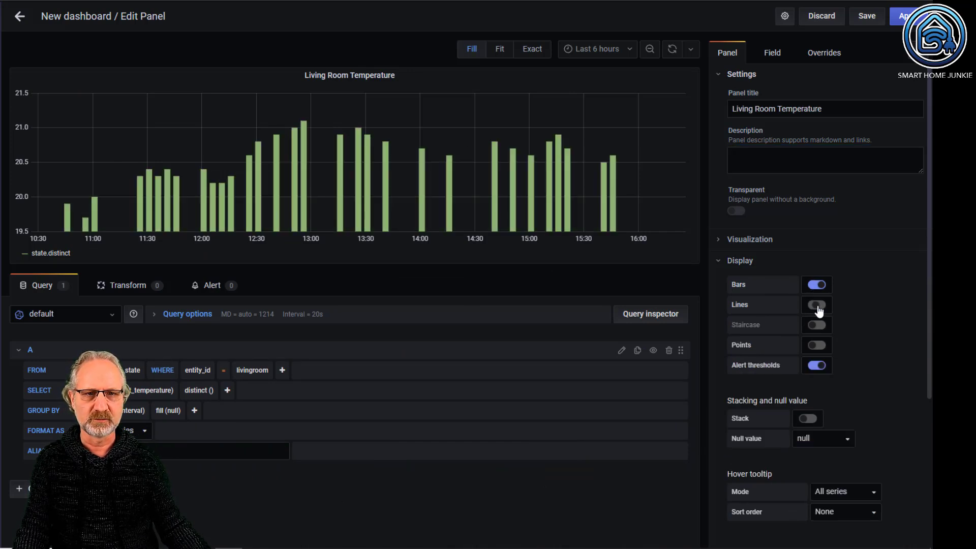
left_click(815, 287)
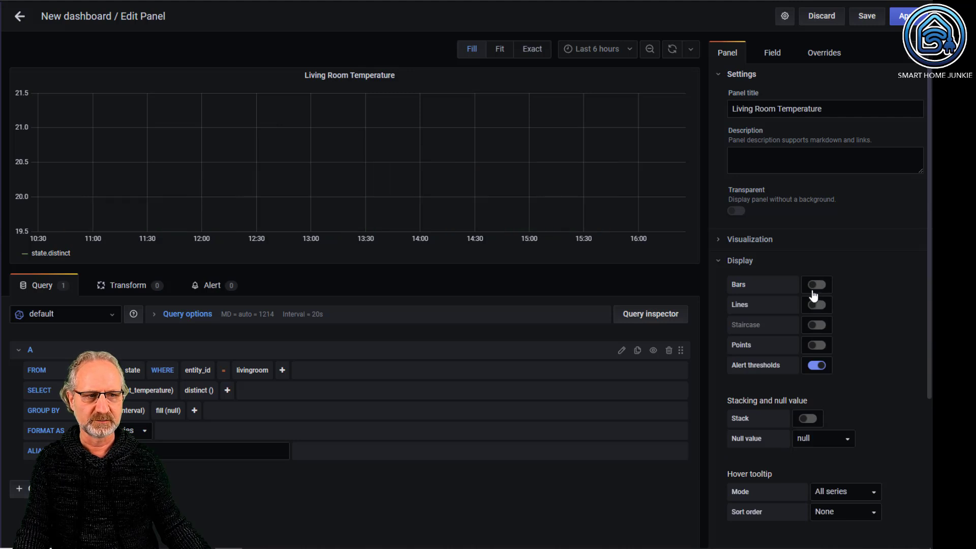
left_click(813, 289)
left_click(817, 305)
left_click(815, 287)
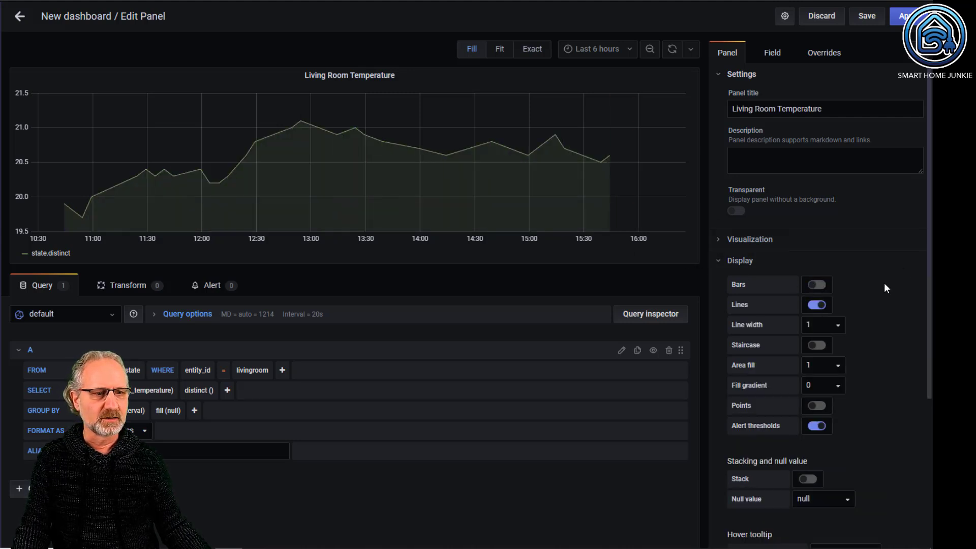
Change the state.distinct series color to yellow and apply the panel to the dashboard.
left_click(24, 254)
left_click(121, 232)
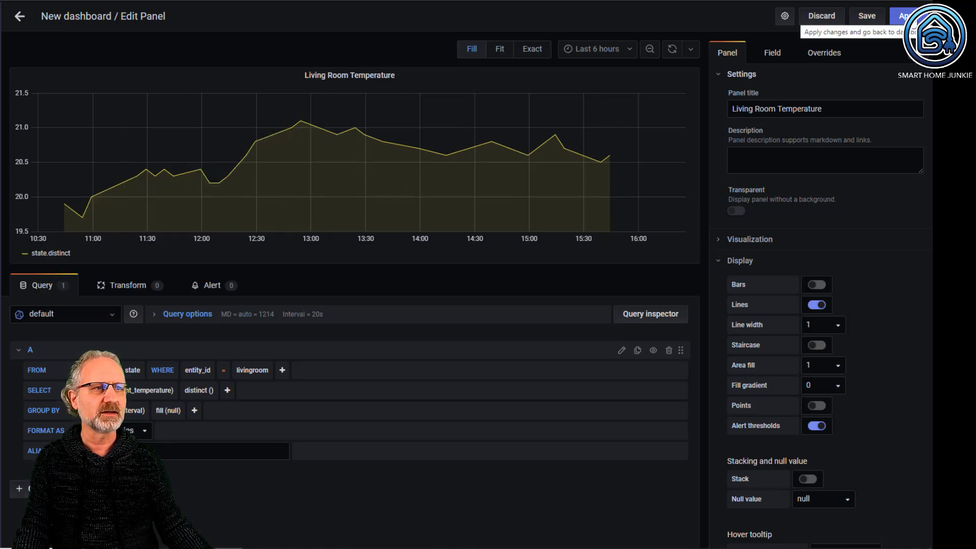
left_click(909, 19)
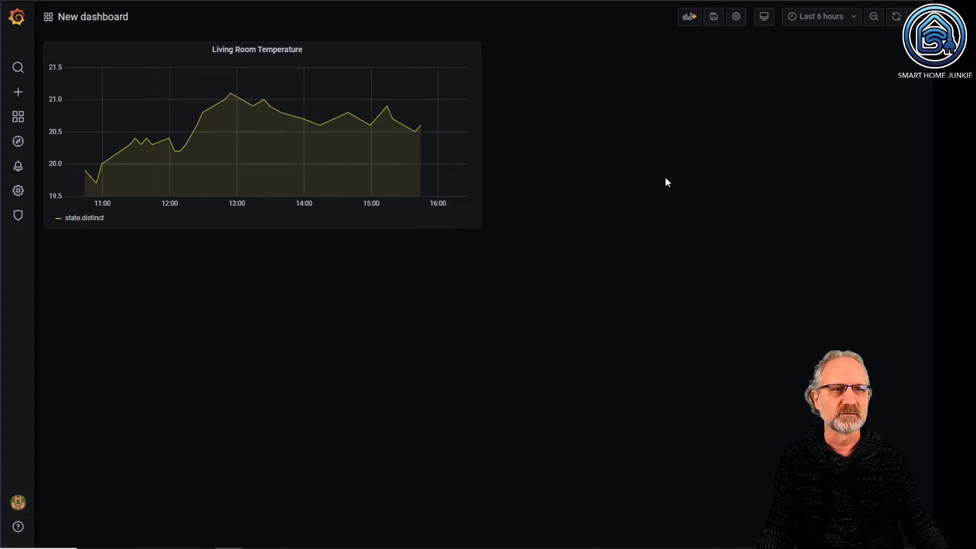
Save the new dashboard under the name Tutorial in the General folder.
left_click(713, 18)
key("ctrl+shift+Left")
key("ctrl+shift+Left")
key("ctrl+shift+Left")
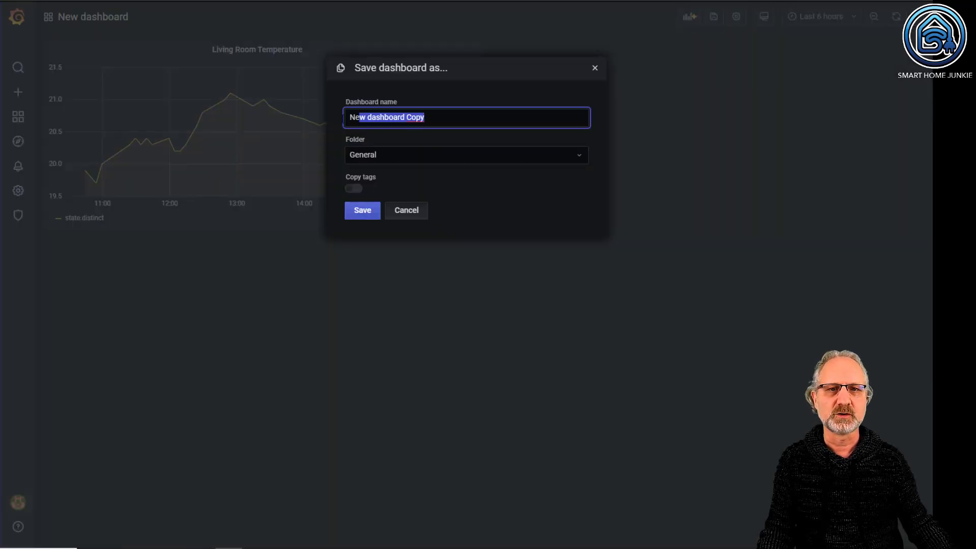
type("Tut")
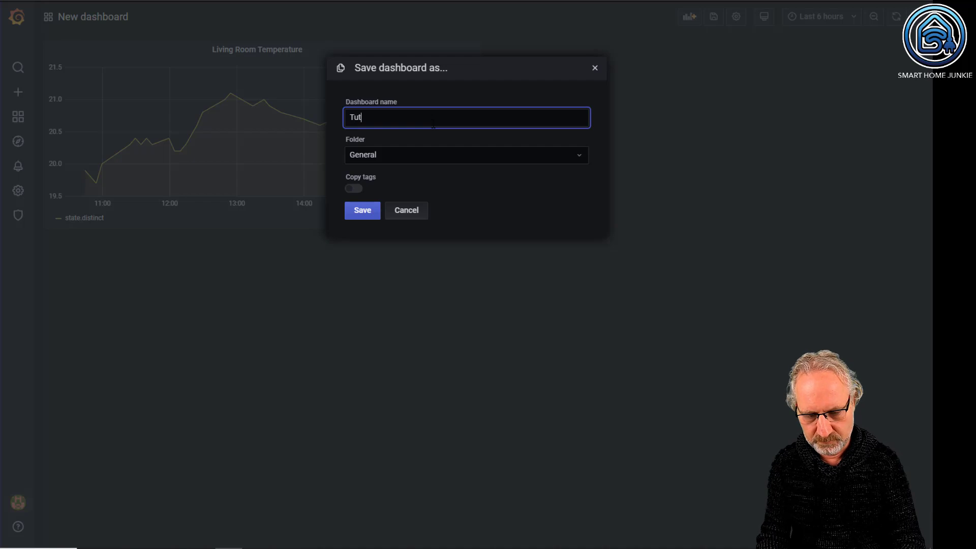
type("orial")
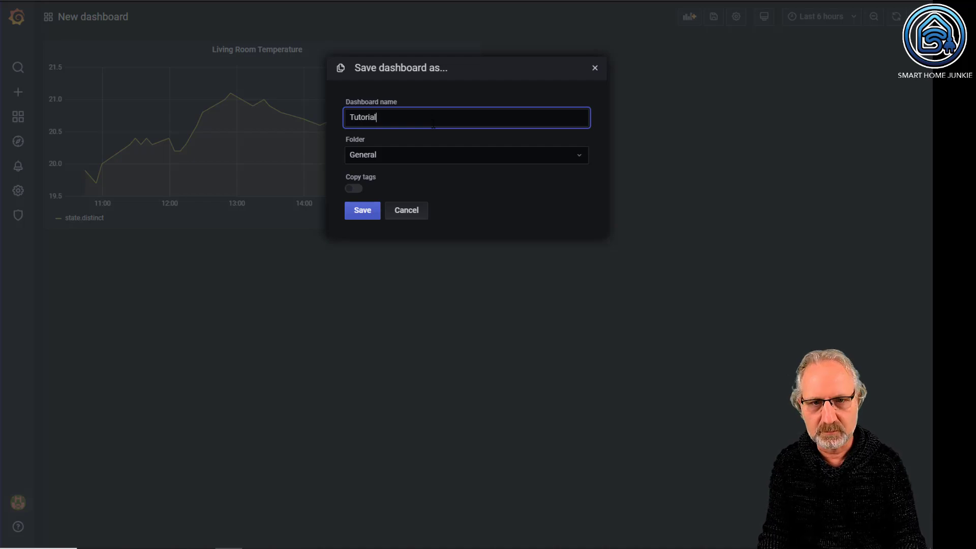
left_click(373, 218)
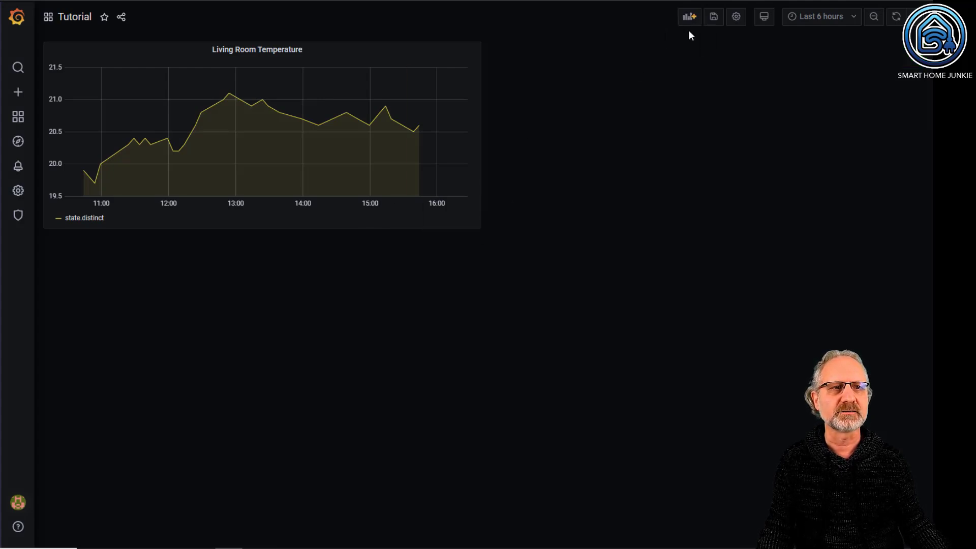
Add a second panel to the Tutorial dashboard and query the mm measurement where entity_id is br_rain_last_hour.
left_click(691, 18)
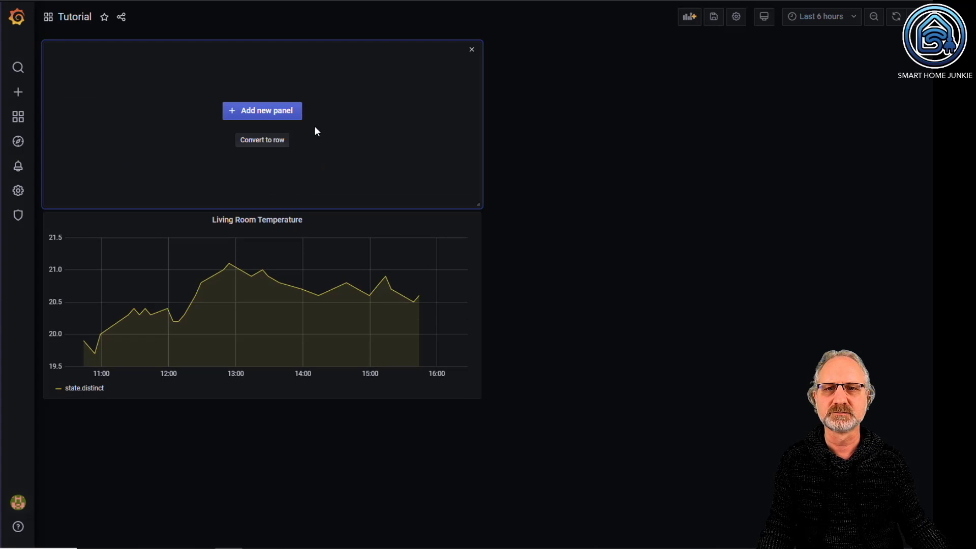
left_click(277, 113)
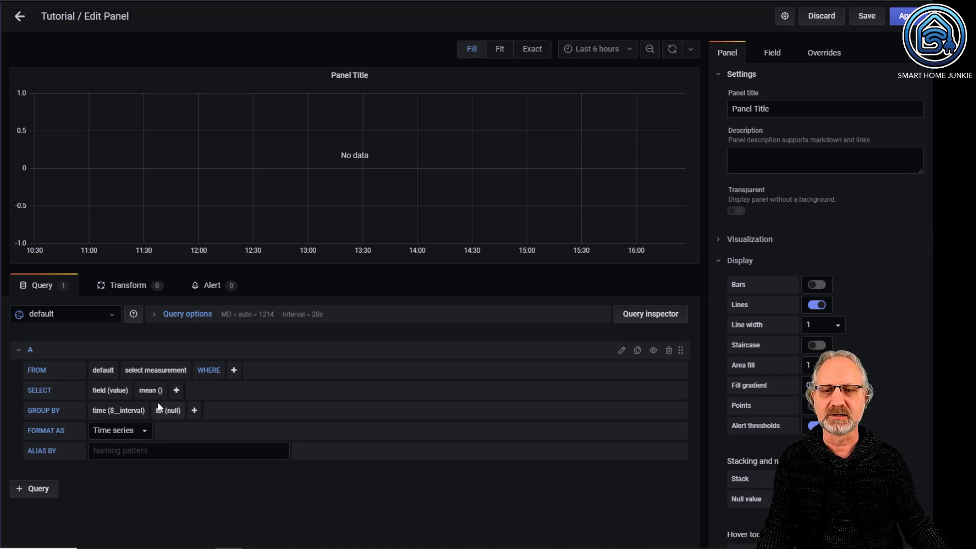
left_click(156, 371)
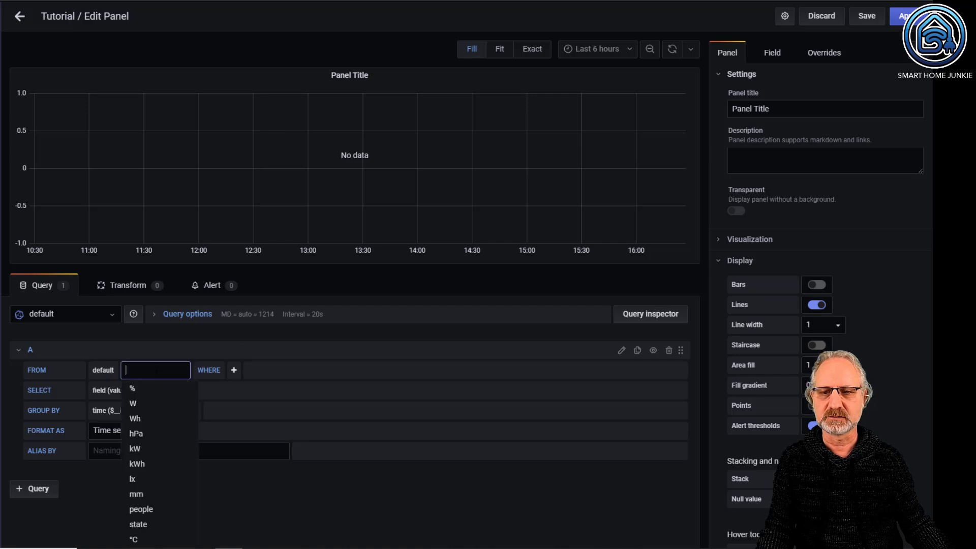
left_click(169, 494)
left_click(184, 370)
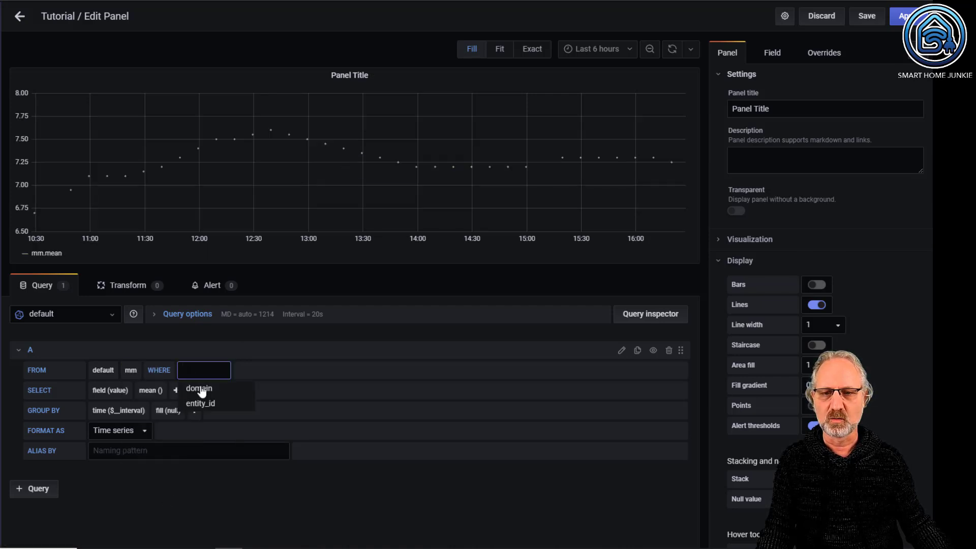
left_click(209, 402)
left_click(256, 374)
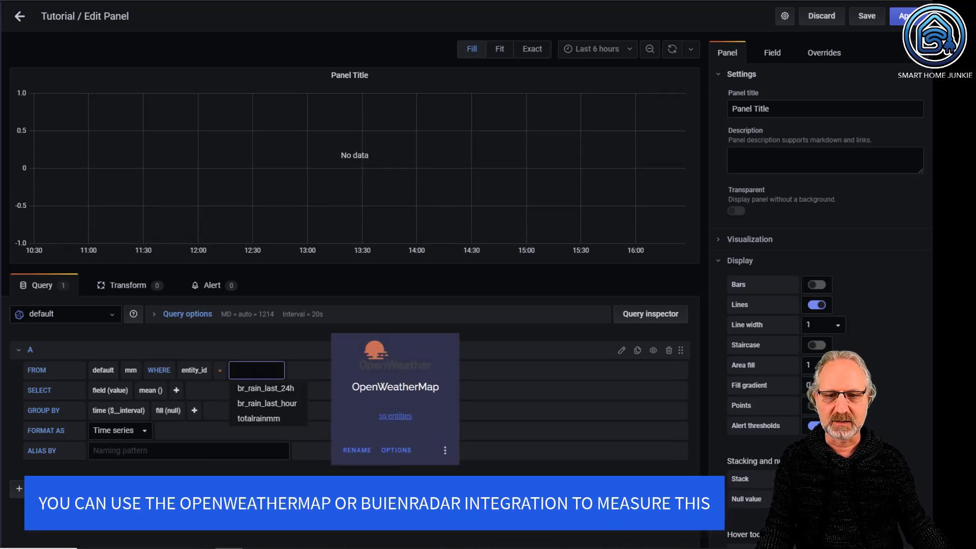
left_click(277, 403)
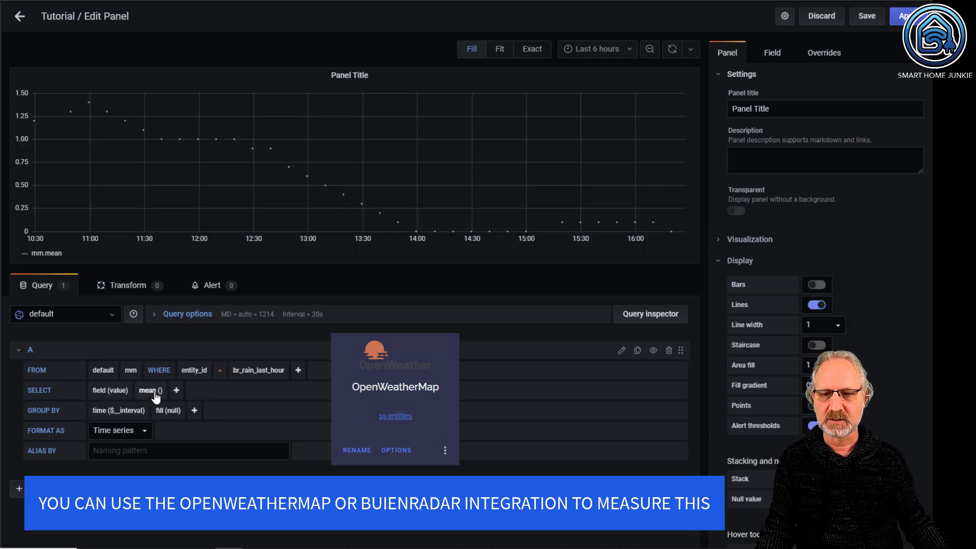
Display the rain panel's data as bars and turn off its lines.
left_click(813, 285)
left_click(821, 306)
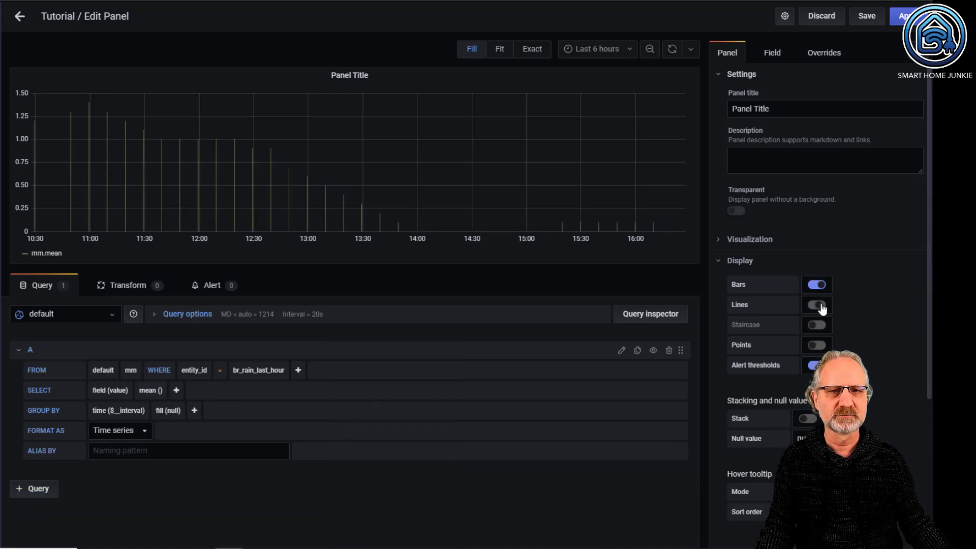
Aggregate the rain query with distinct() and change the series color to blue.
left_click(176, 390)
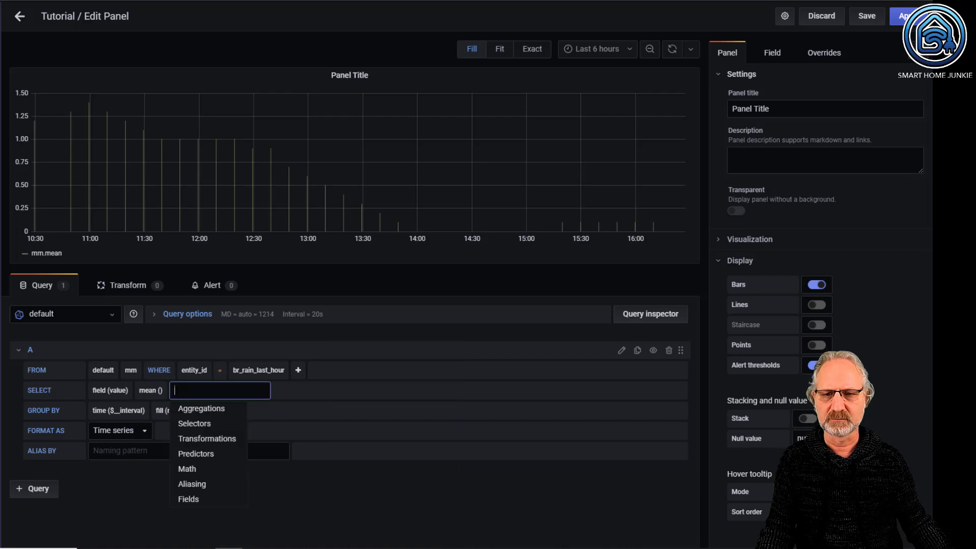
mouse_move(222, 416)
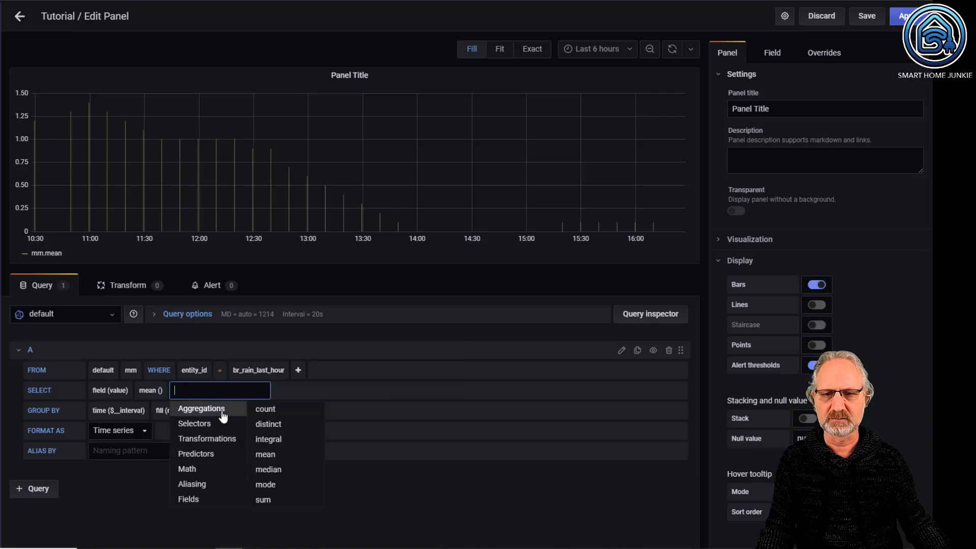
left_click(281, 425)
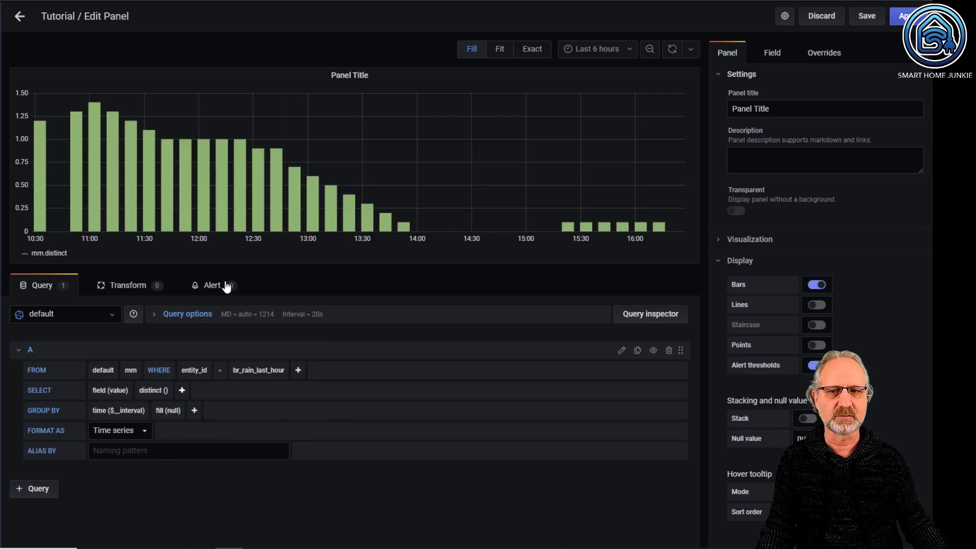
left_click(24, 253)
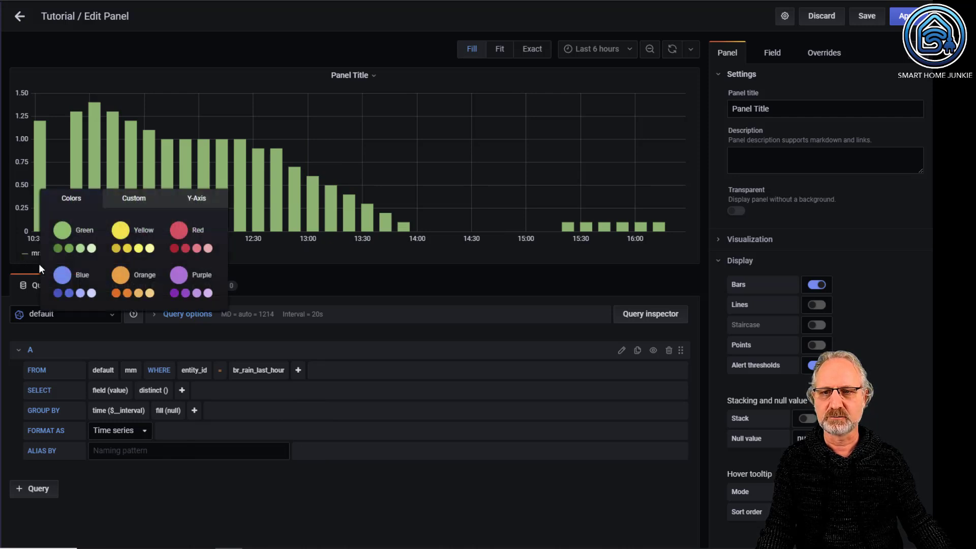
left_click(62, 274)
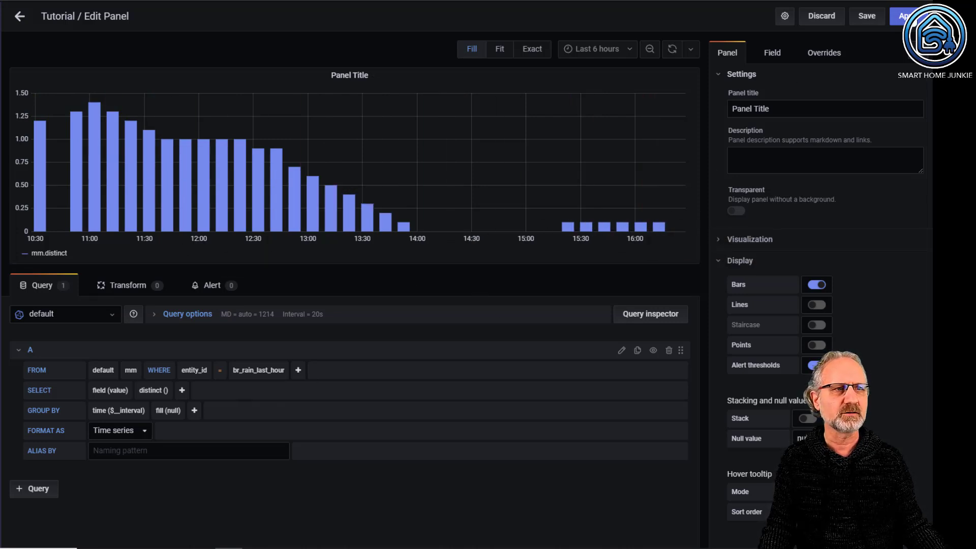
Title the panel Rain and save it in the Tutorial dashboard.
left_click_drag(772, 108, 698, 105)
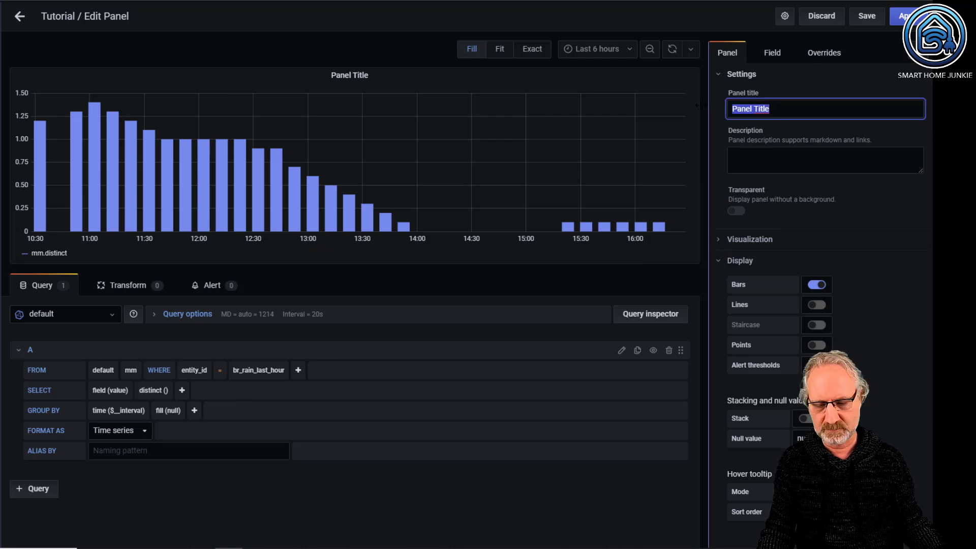
type("Ra")
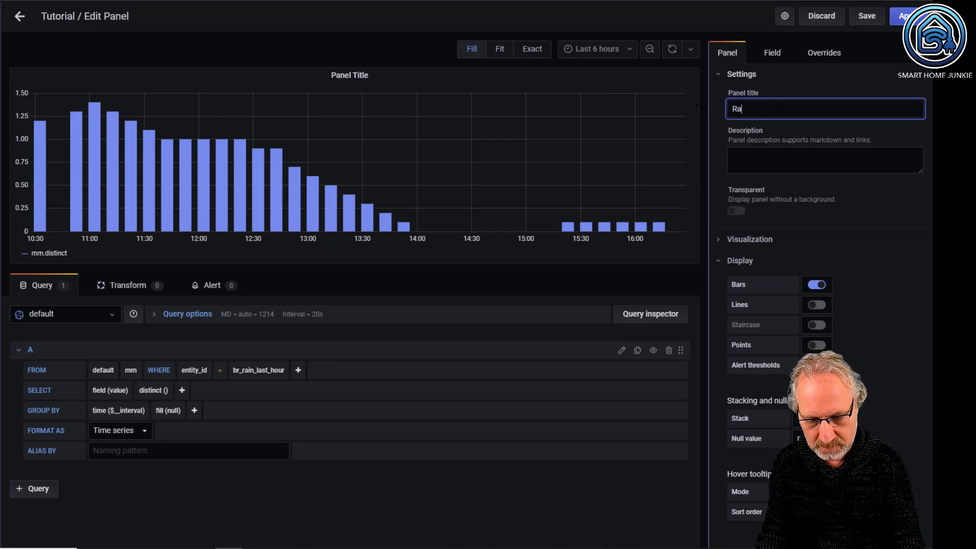
type("in")
left_click(900, 16)
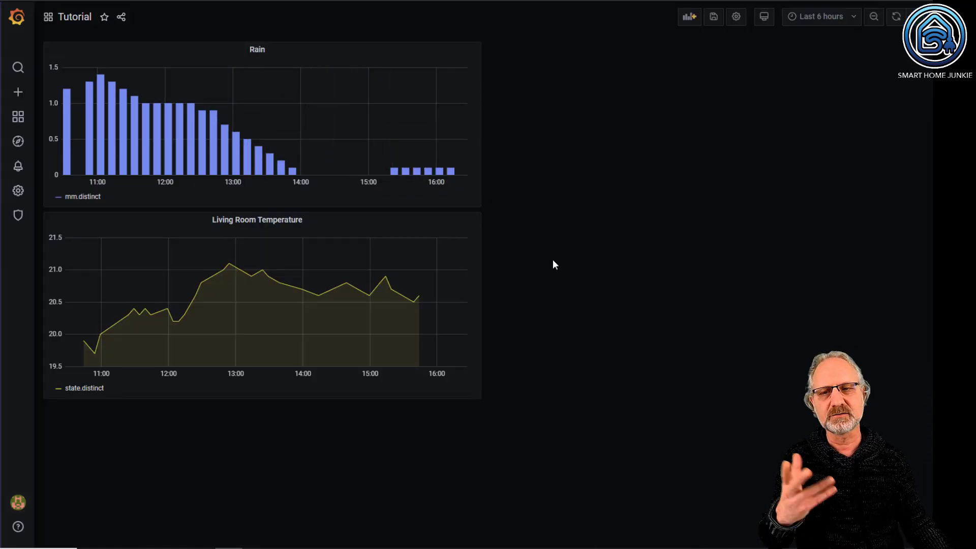
left_click(714, 17)
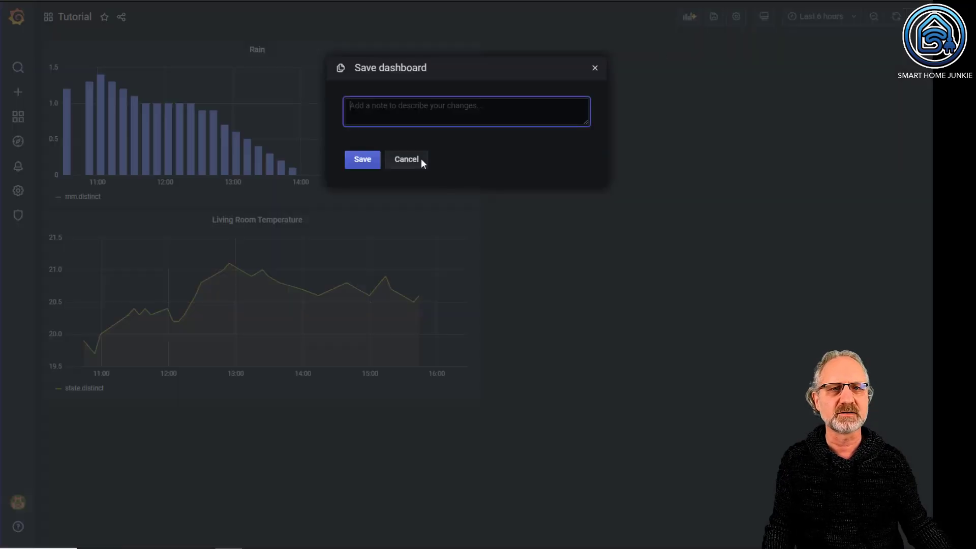
left_click(363, 160)
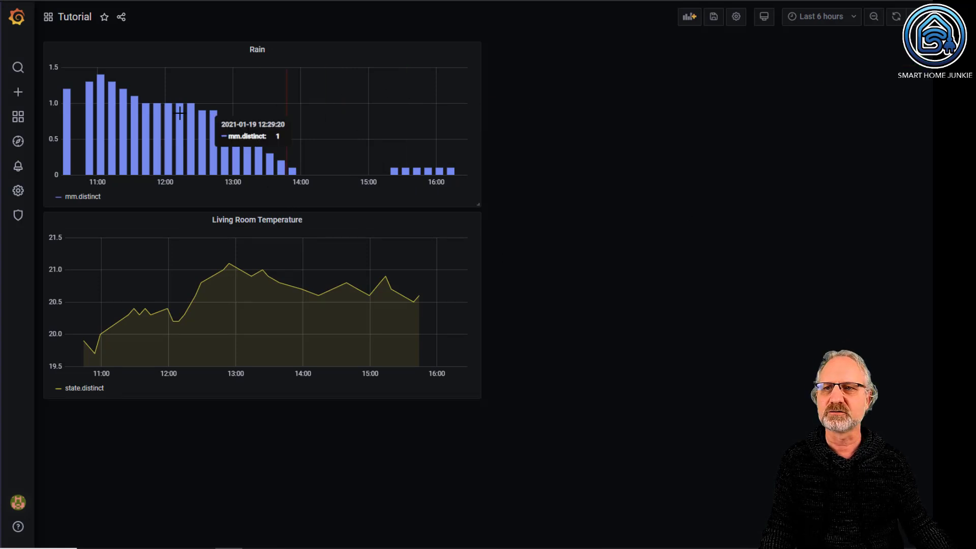
Open the Weather this week dashboard from the dashboard management page and look through its panels.
mouse_move(21, 122)
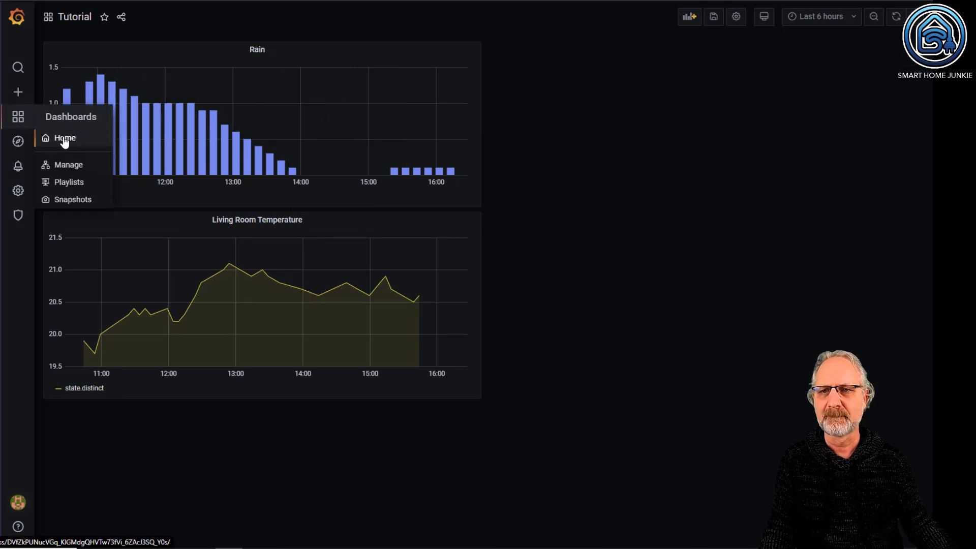
left_click(66, 168)
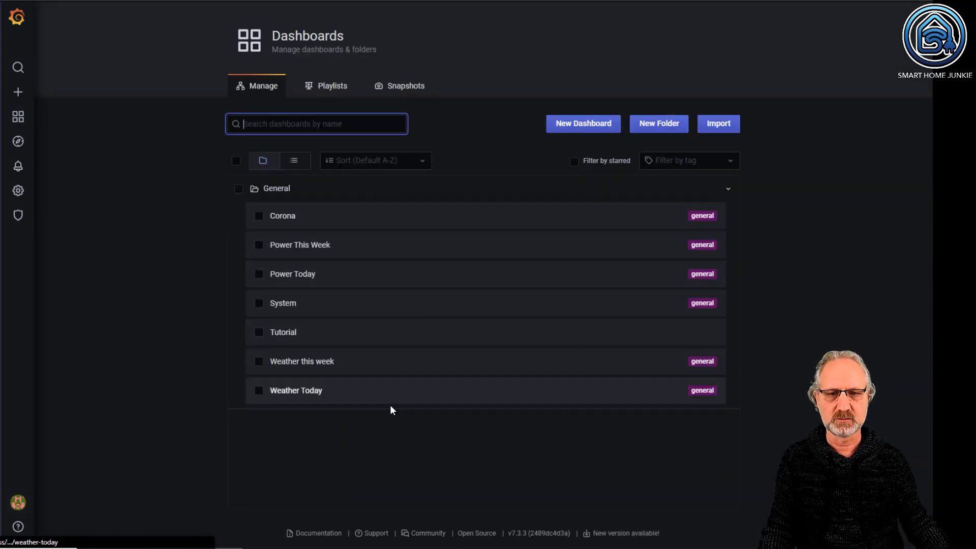
left_click(324, 363)
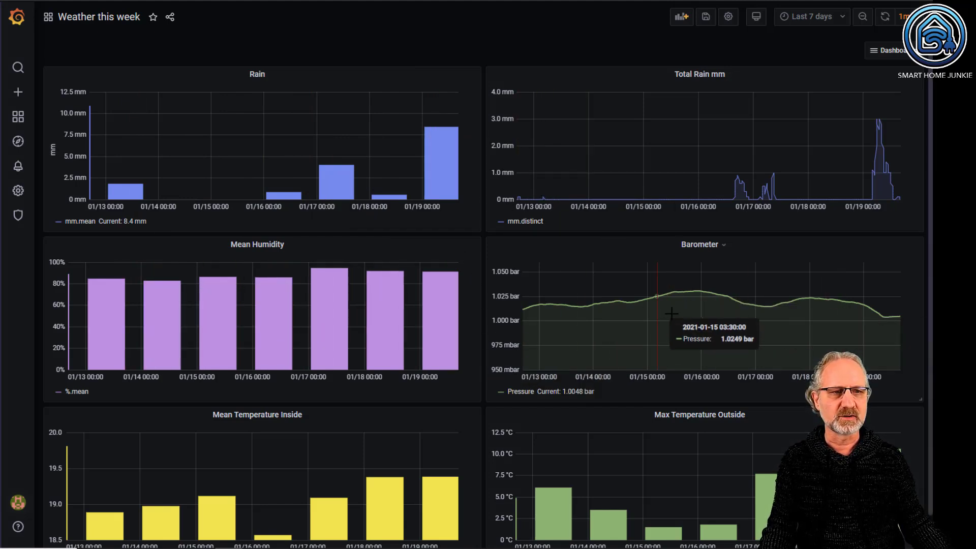
scroll(440, 375, "down", 1)
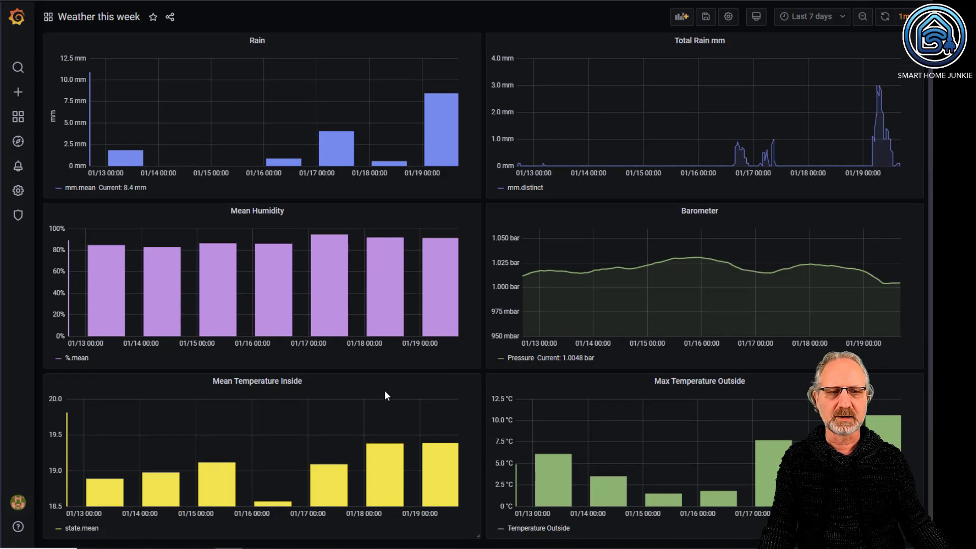
scroll(666, 366, "up", 1)
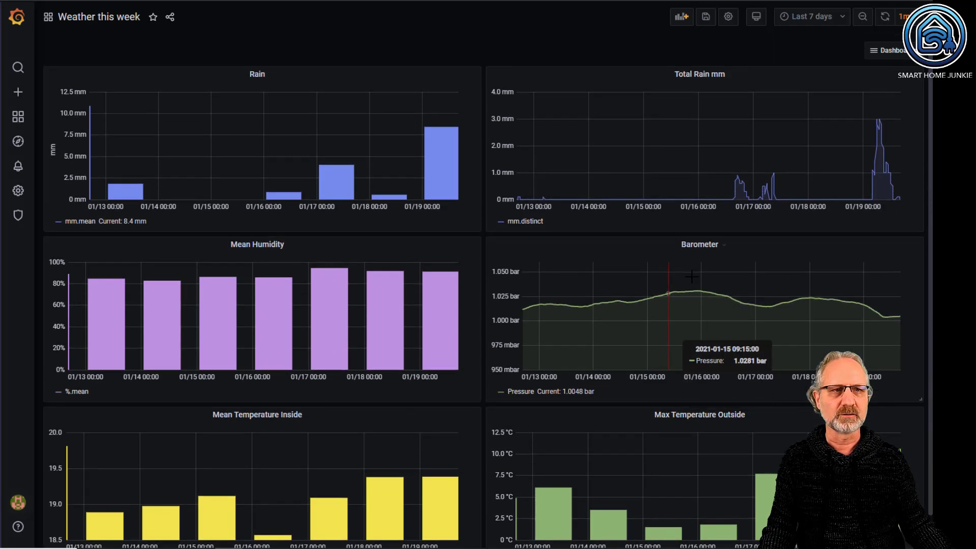
Switch to the Corona dashboard and choose a different relative time range for its graphs.
left_click(896, 53)
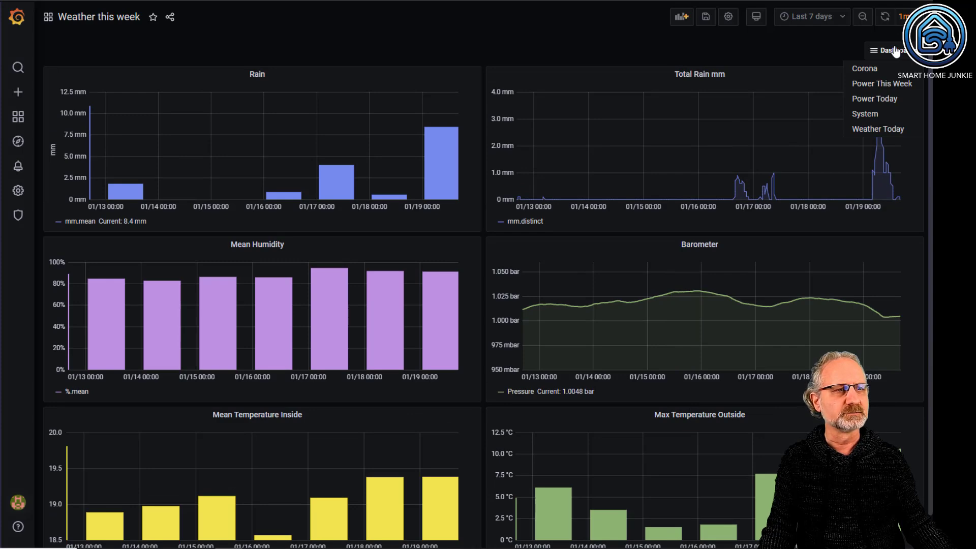
left_click(871, 70)
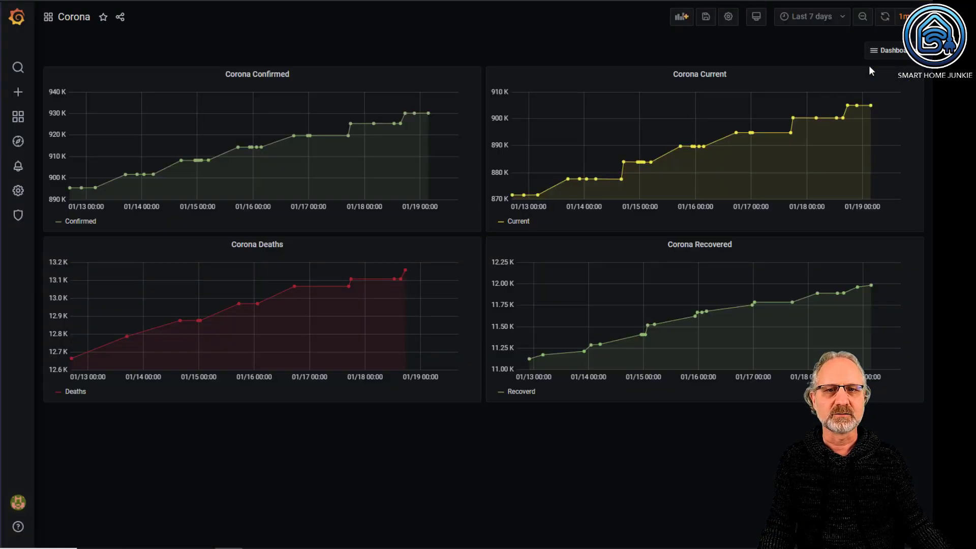
left_click(823, 22)
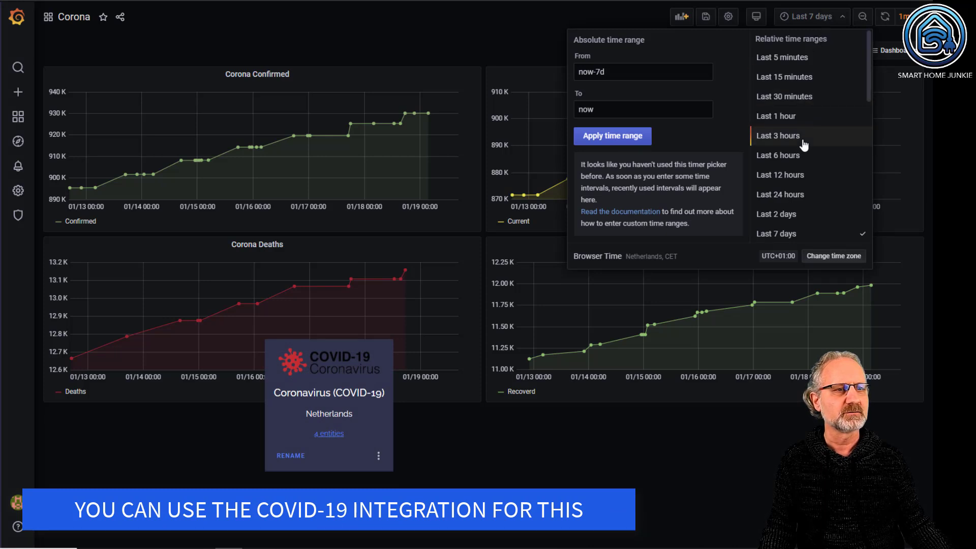
scroll(800, 152, "down", 3)
left_click(798, 90)
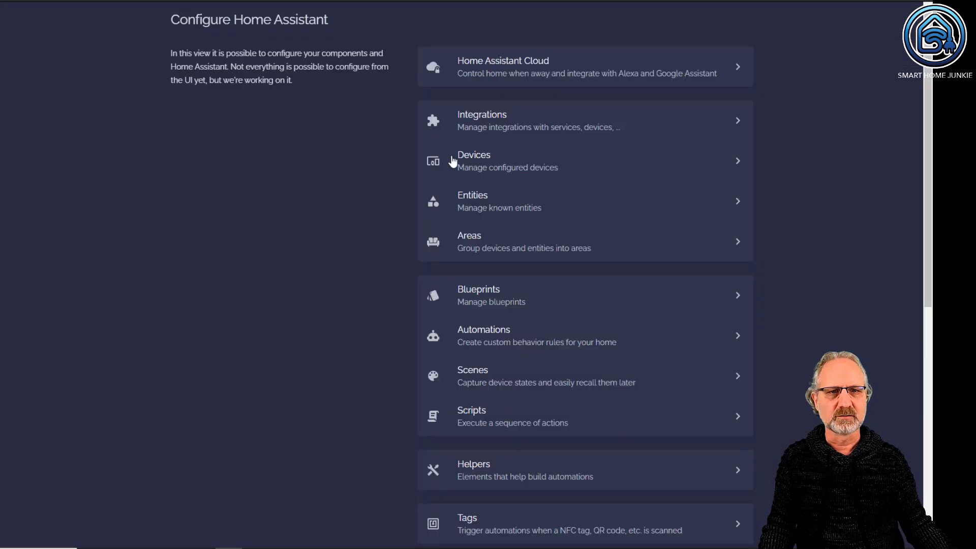
Open the integrations page in Home Assistant's configuration and return to the Corona dashboard in Grafana.
left_click(496, 130)
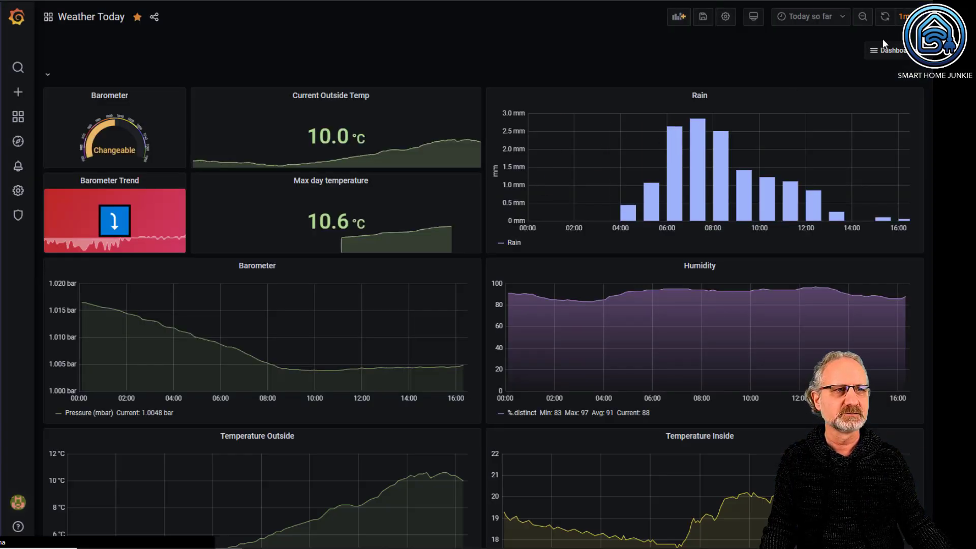
left_click(888, 54)
left_click(868, 69)
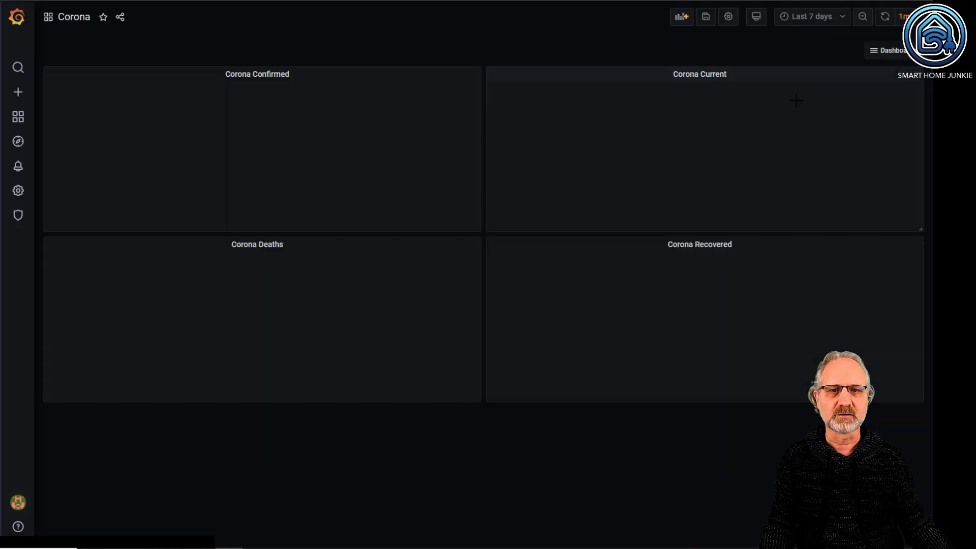
Switch to the Power Today dashboard and look through its consumption and production panels.
left_click(902, 53)
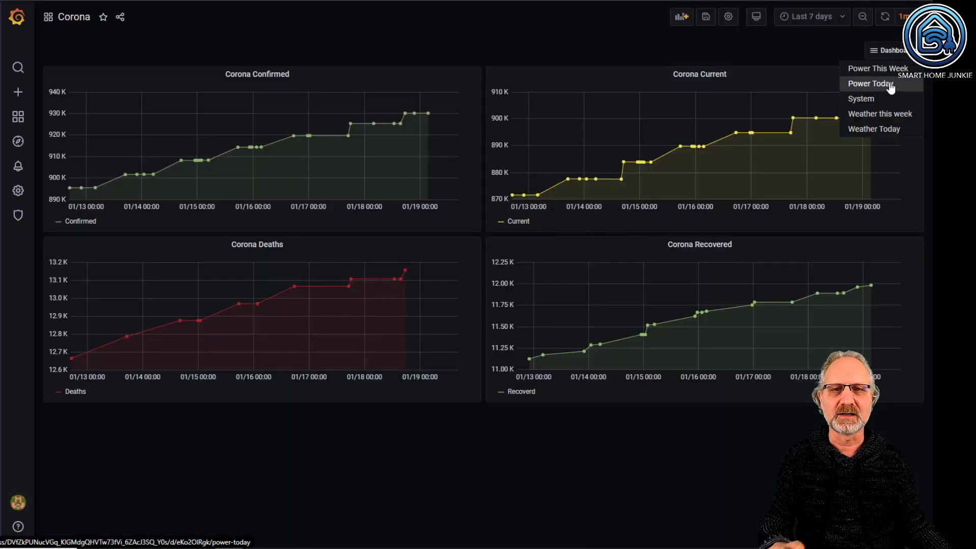
left_click(890, 87)
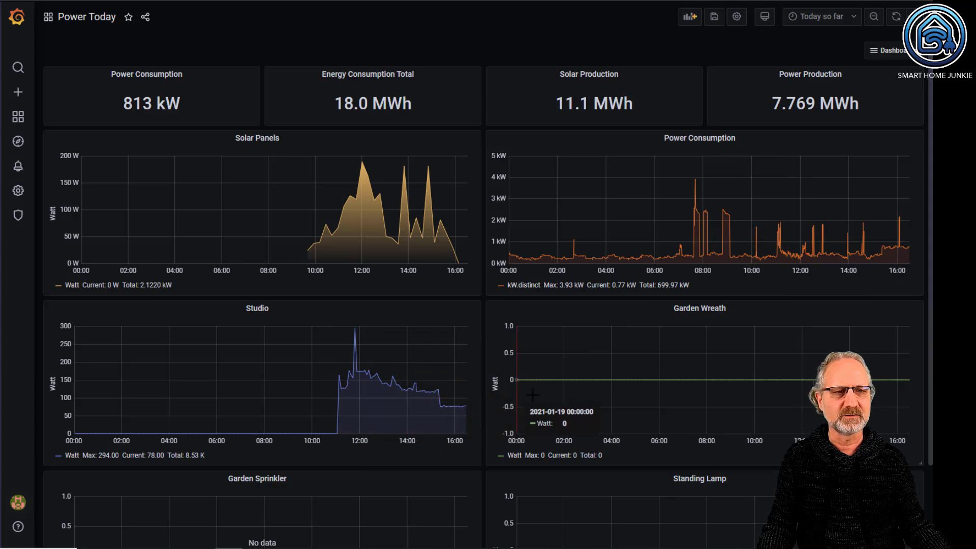
scroll(548, 407, "down", 2)
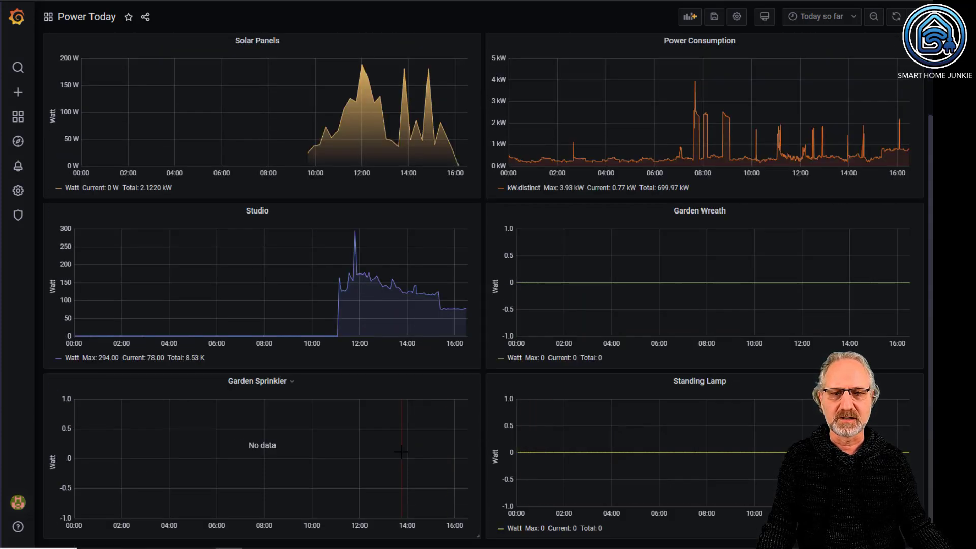
scroll(623, 365, "up", 2)
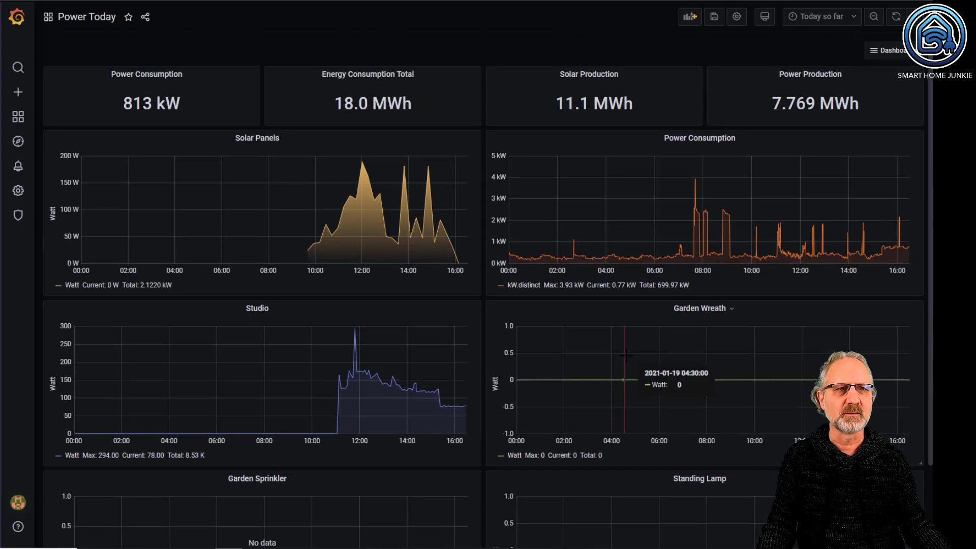
Switch to the Power This Week dashboard and look through its panels.
left_click(905, 51)
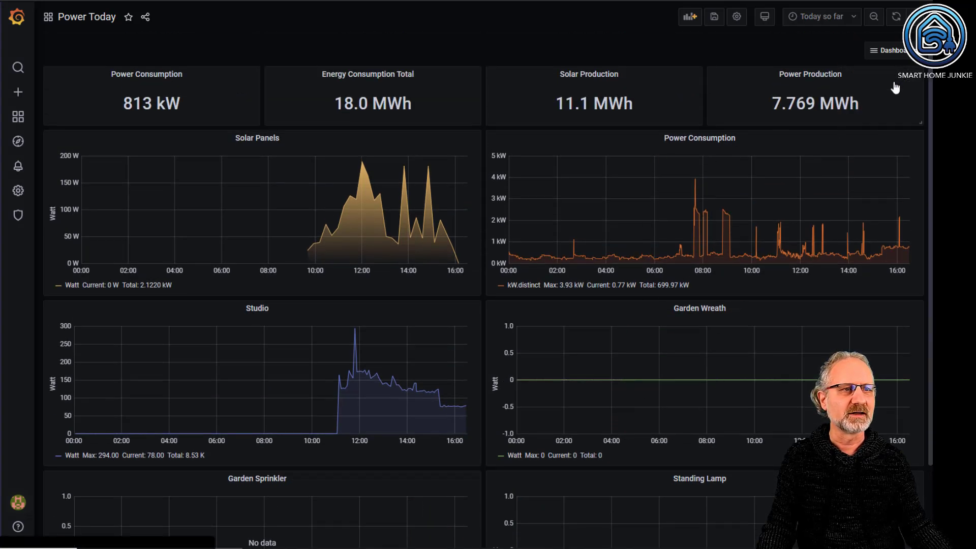
left_click(889, 83)
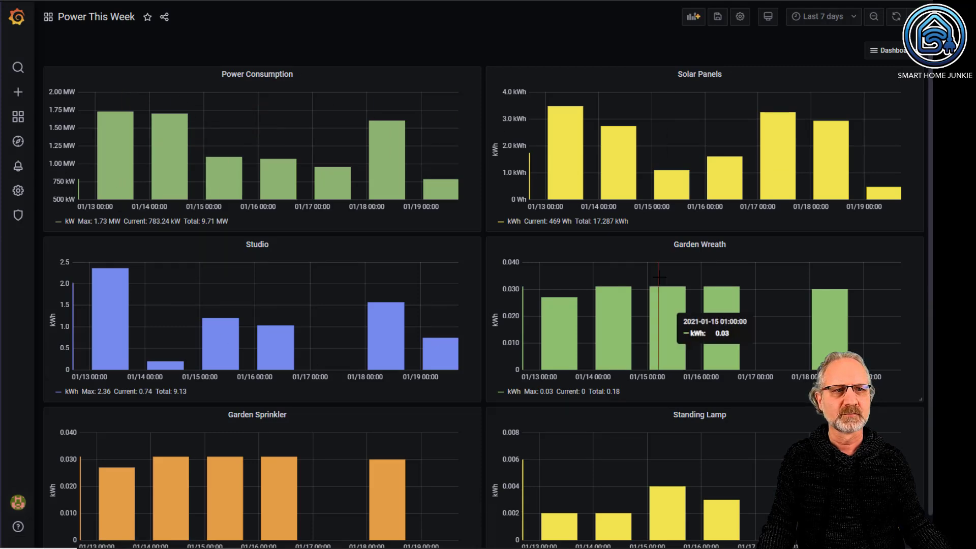
scroll(660, 284, "down", 1)
scroll(661, 284, "up", 1)
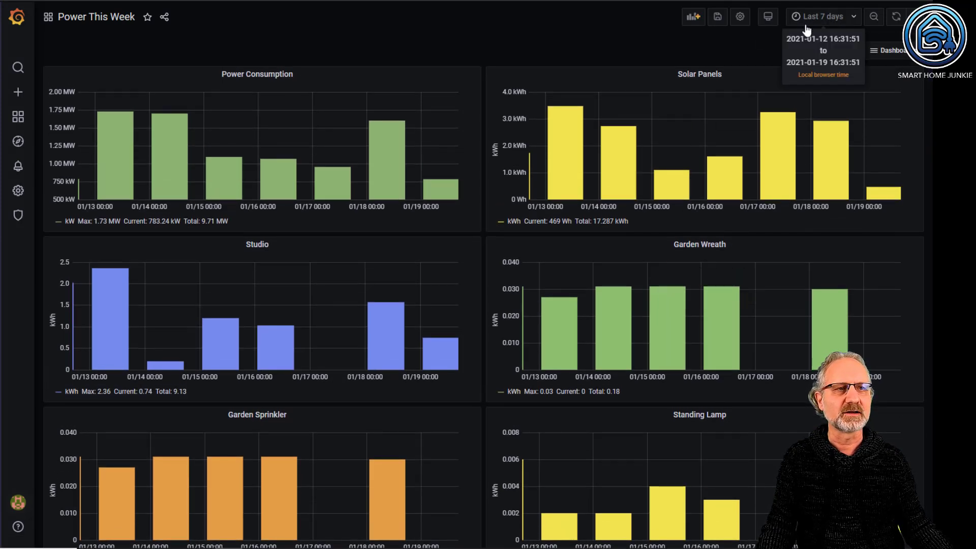
Set the Power This Week time range to Last 30 days and review the panels.
left_click(855, 19)
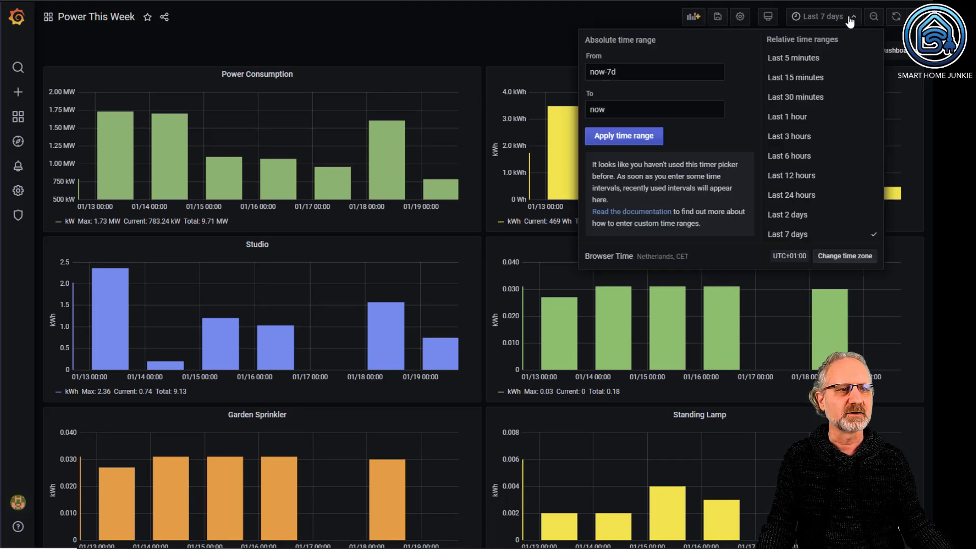
scroll(805, 181, "down", 5)
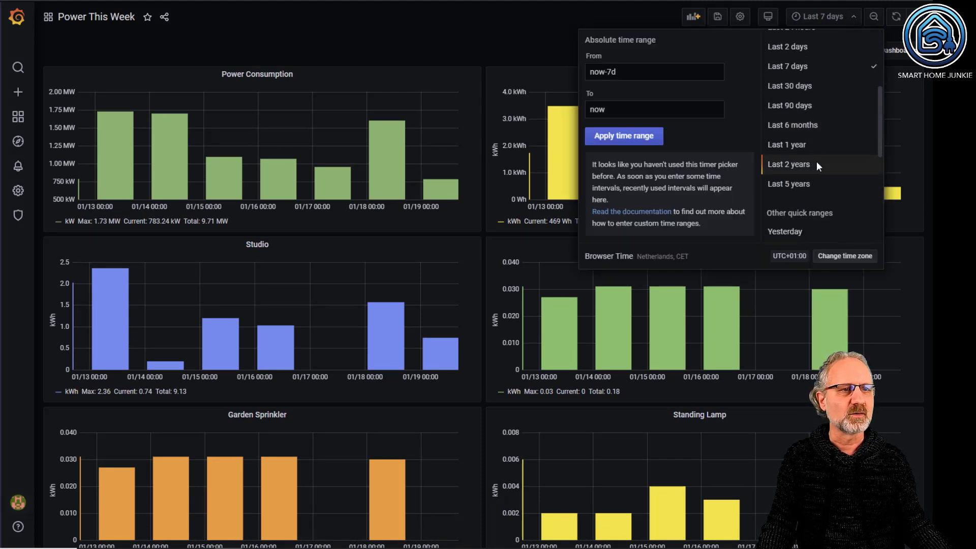
left_click(807, 87)
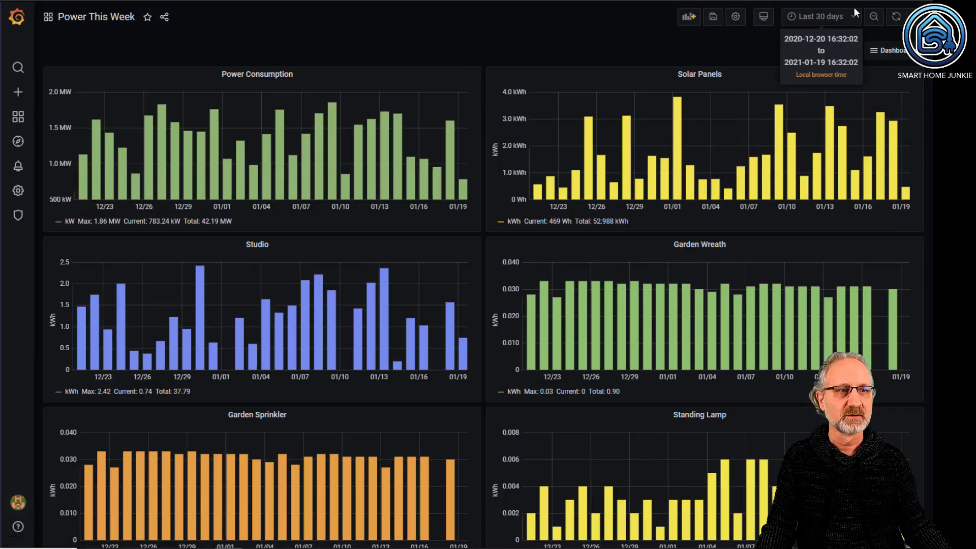
scroll(653, 376, "down", 1)
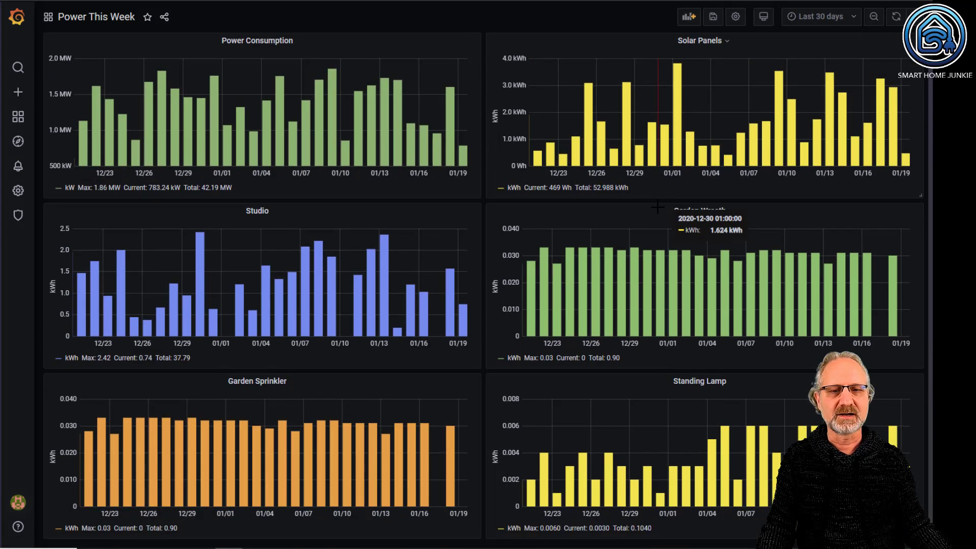
scroll(653, 208, "up", 1)
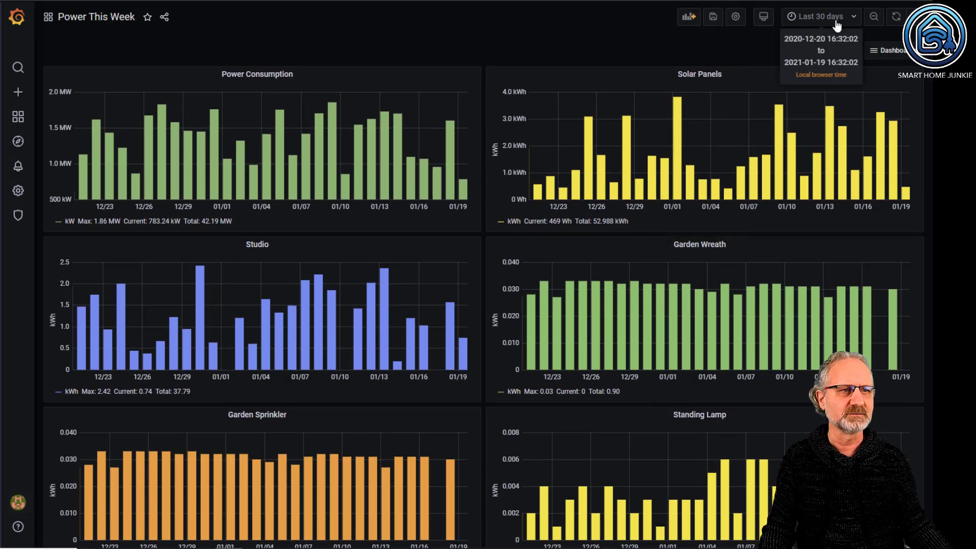
Switch to the System dashboard and examine its sensor, processor, disk, memory and CPU temperature panels.
left_click(902, 52)
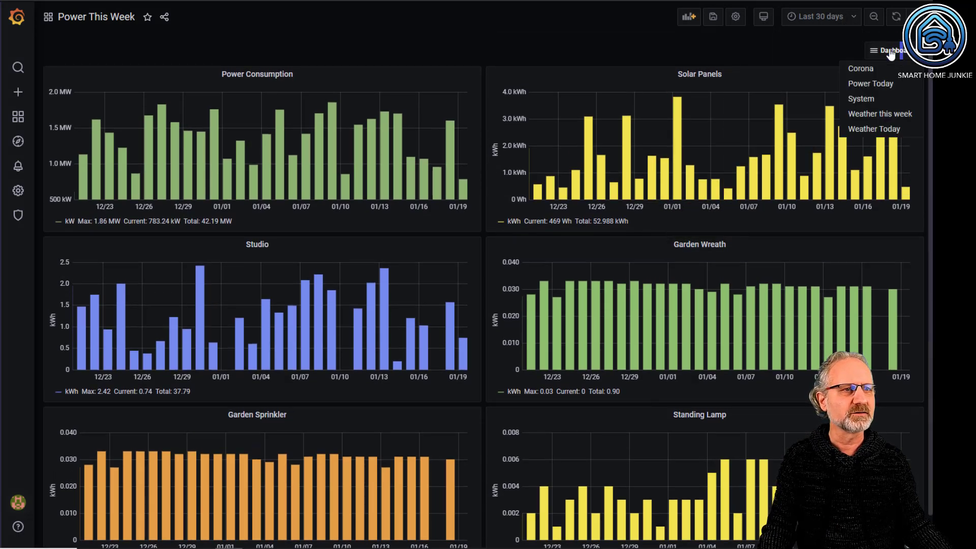
left_click(866, 99)
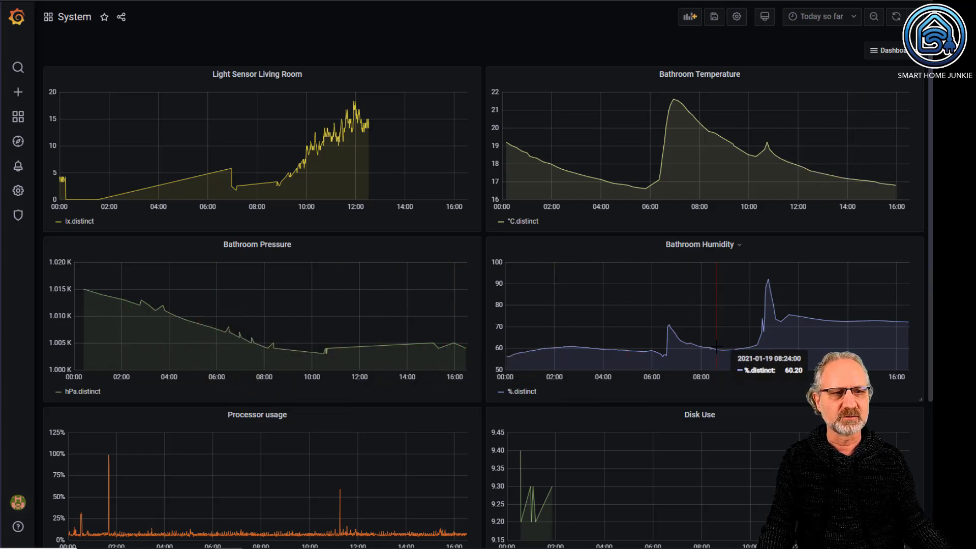
scroll(381, 404, "down", 3)
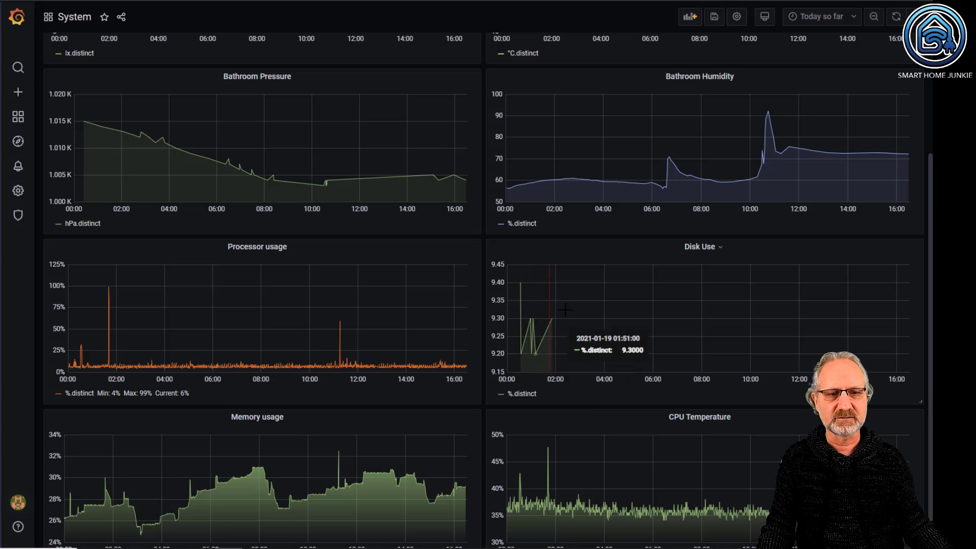
scroll(264, 488, "down", 1)
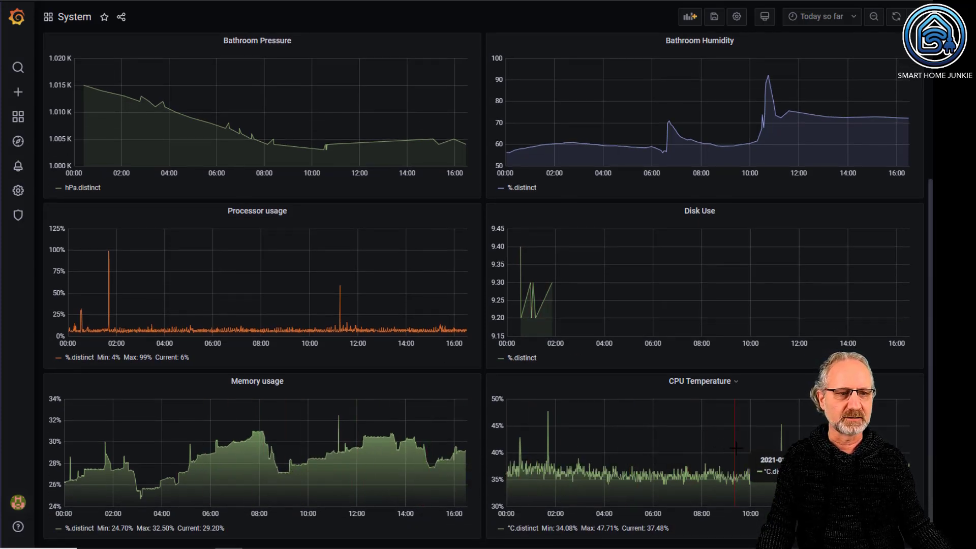
scroll(792, 279, "up", 5)
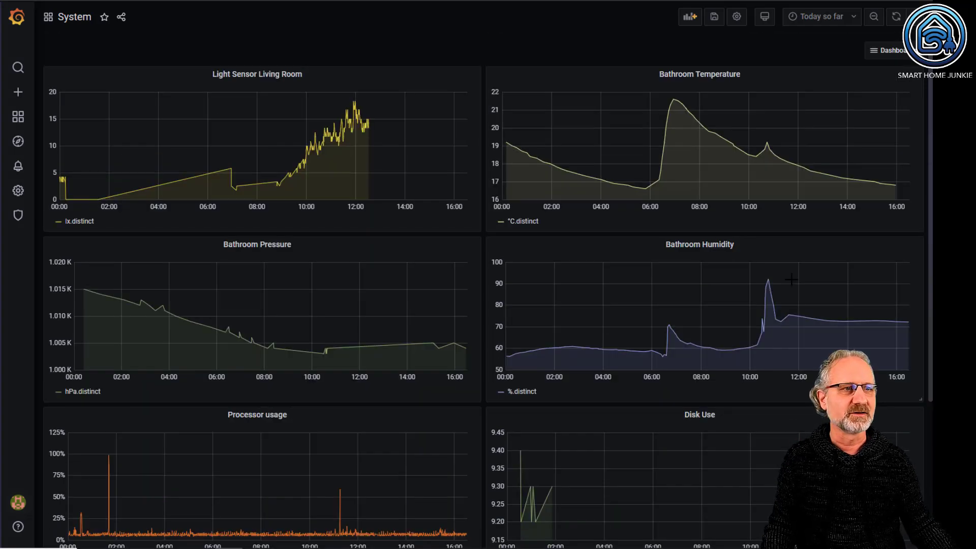
Open the list of linked dashboards from the System dashboard.
left_click(907, 50)
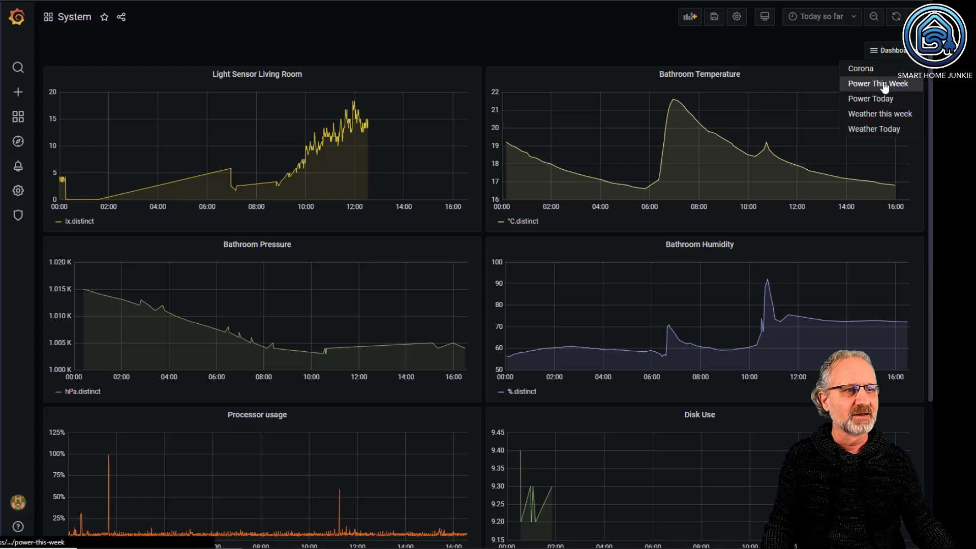